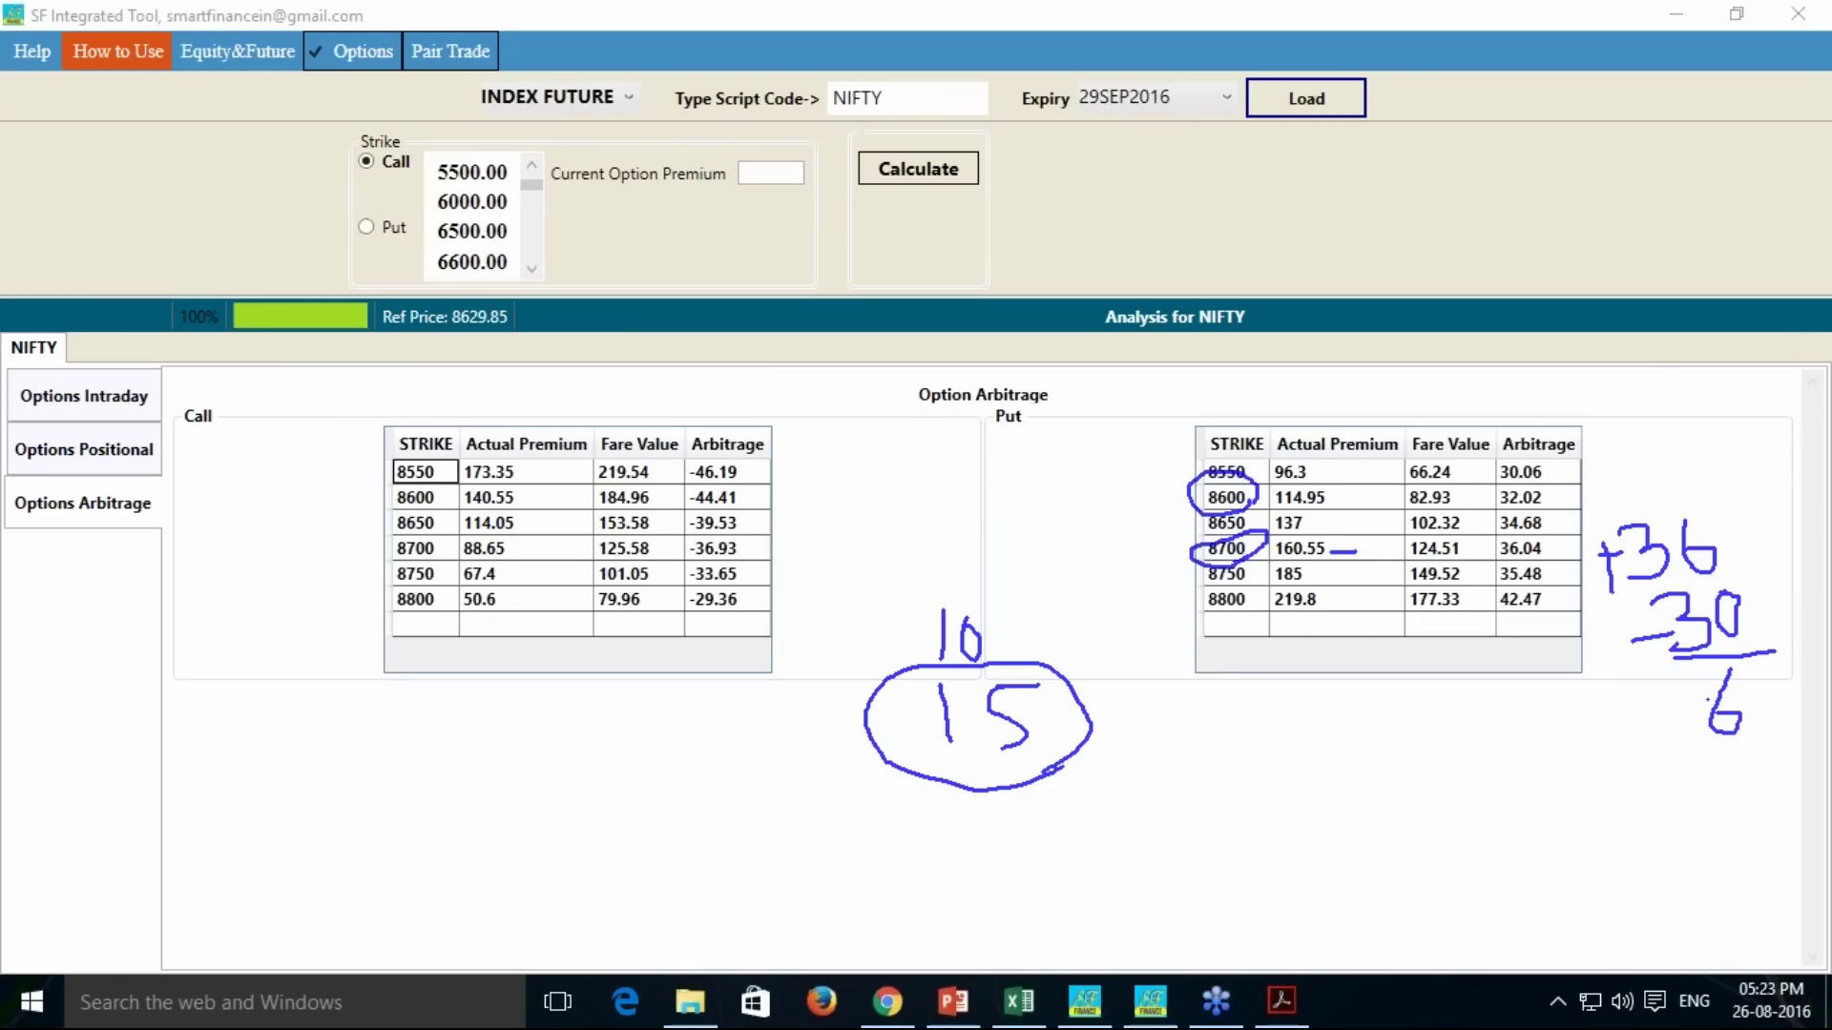
drag(1637, 399, 1700, 449)
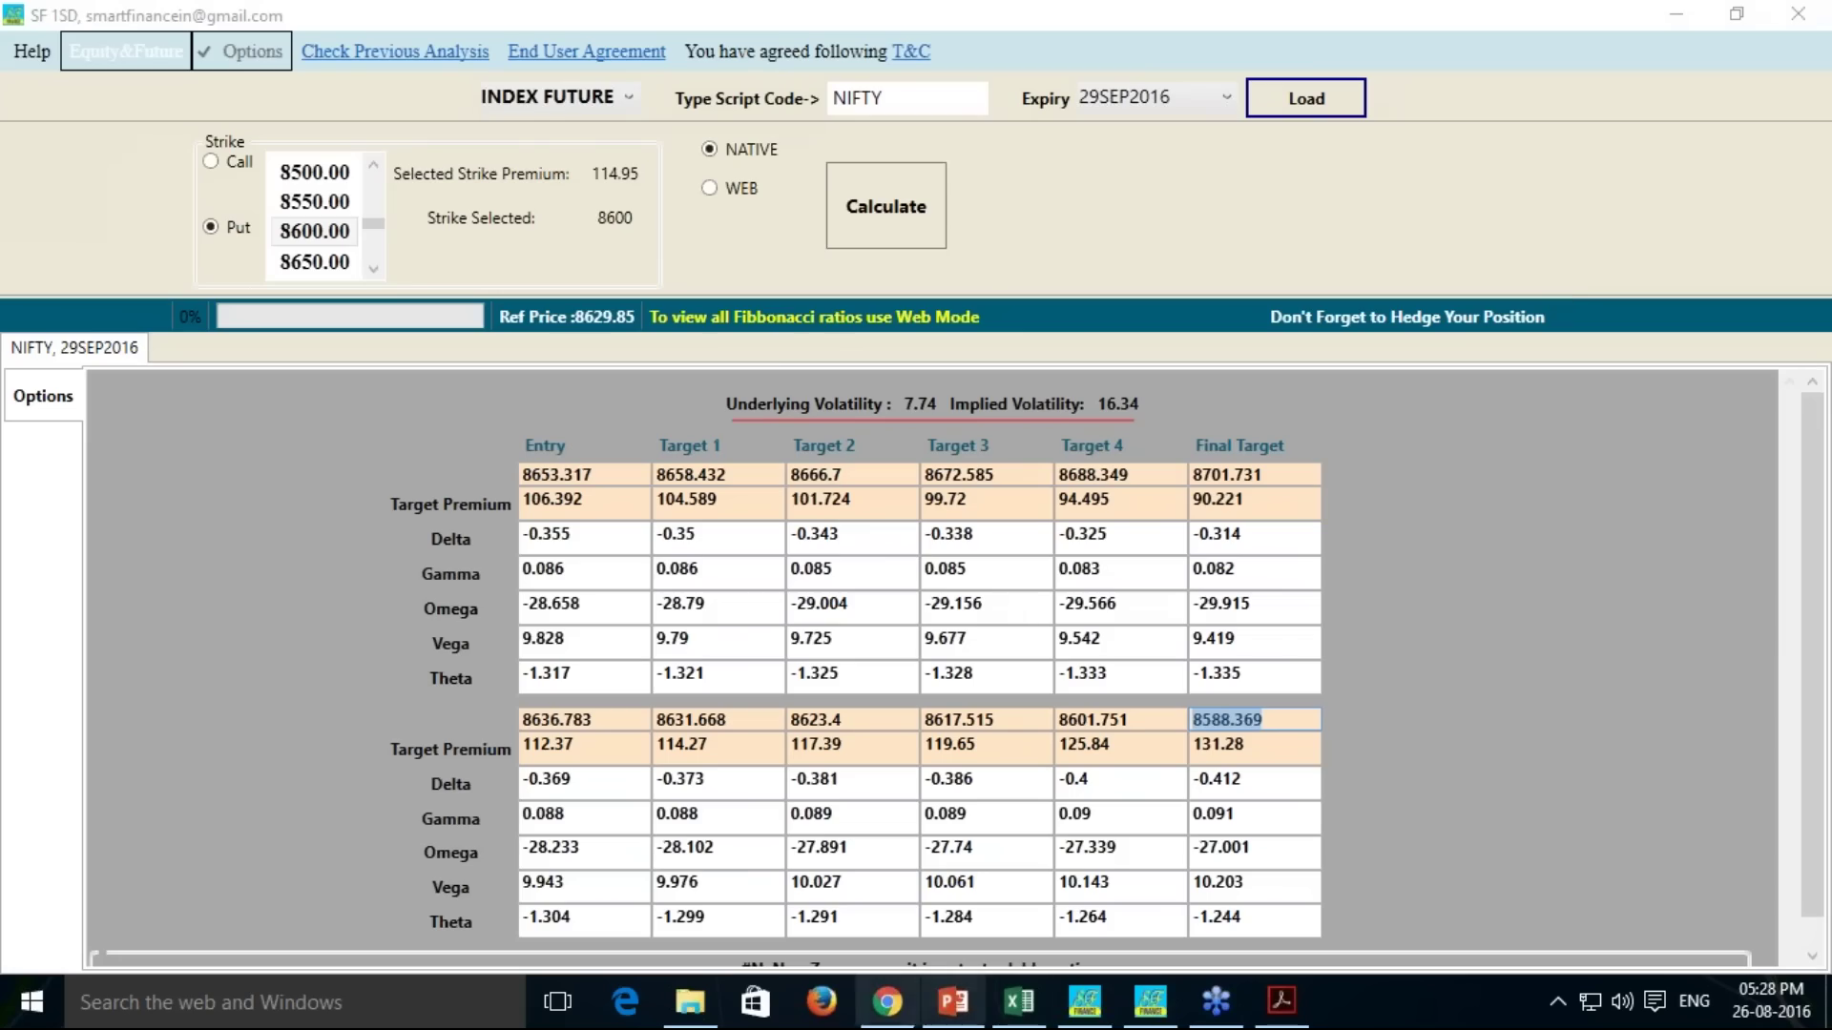
Switch to the NSE option chain page in Chrome and circle the total put and call open interest with the pen
click(890, 1013)
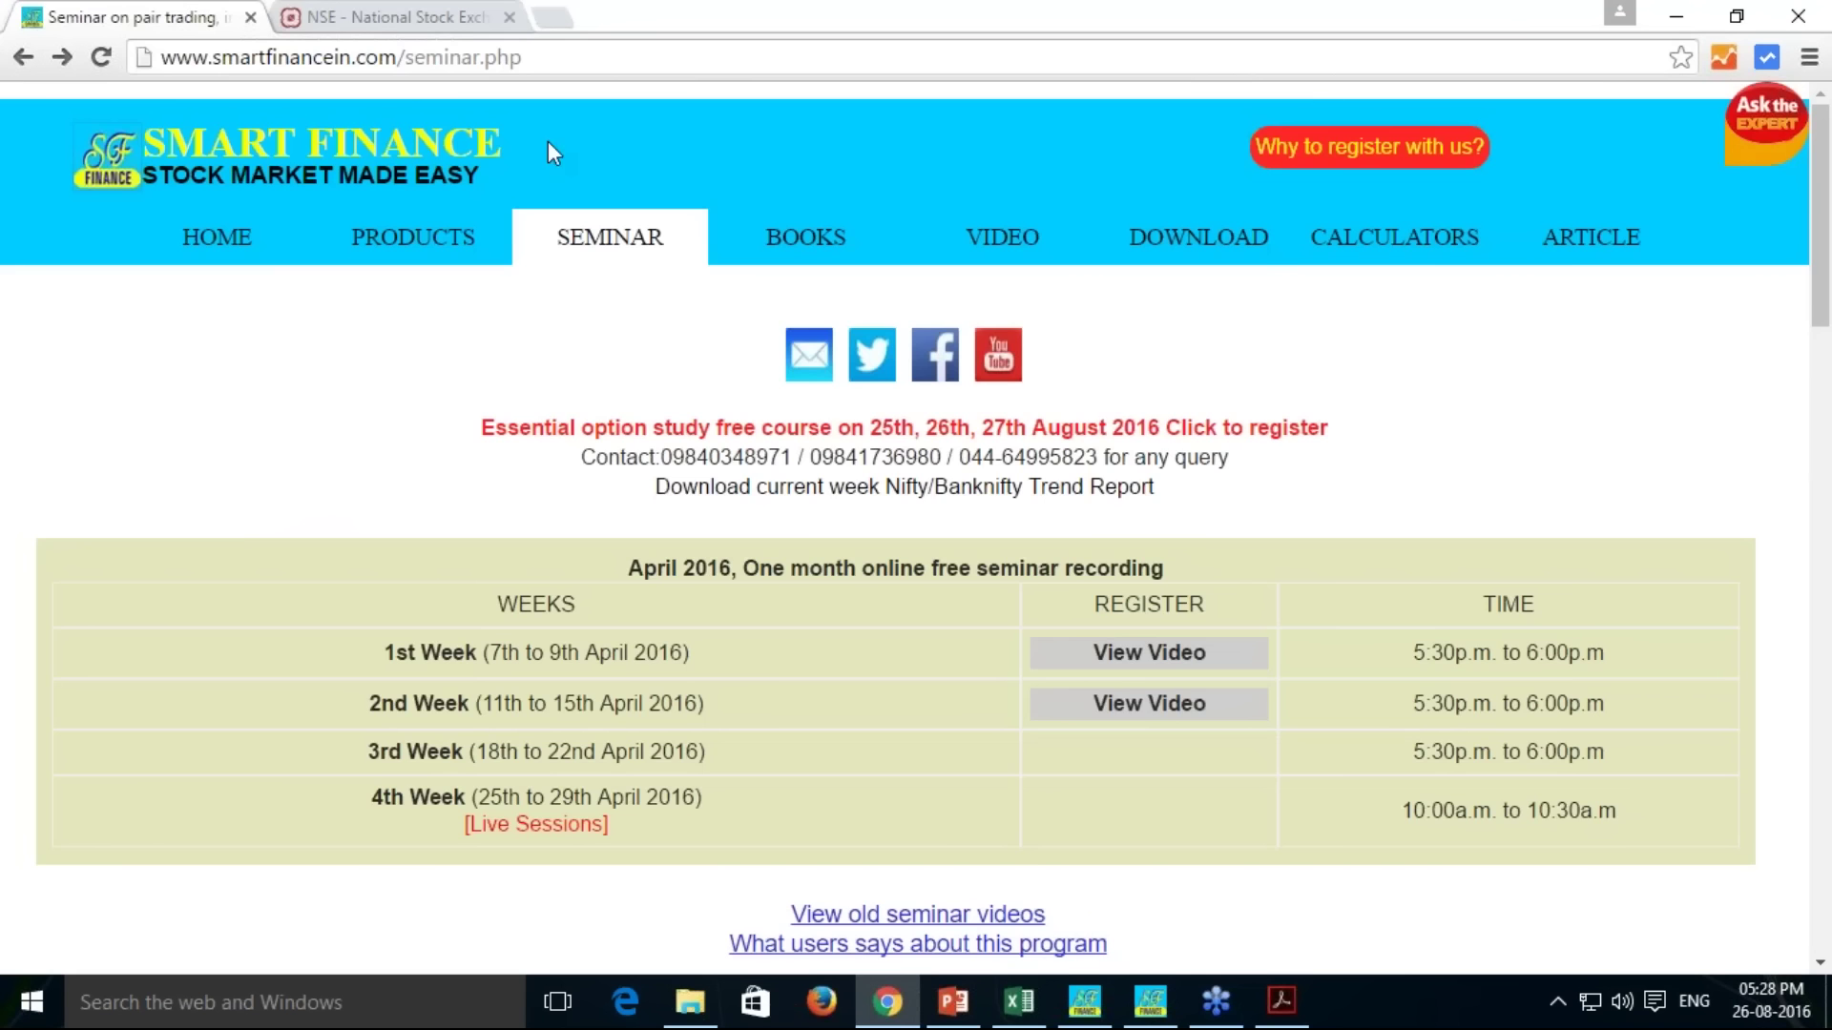
click(373, 26)
key(Page_Down)
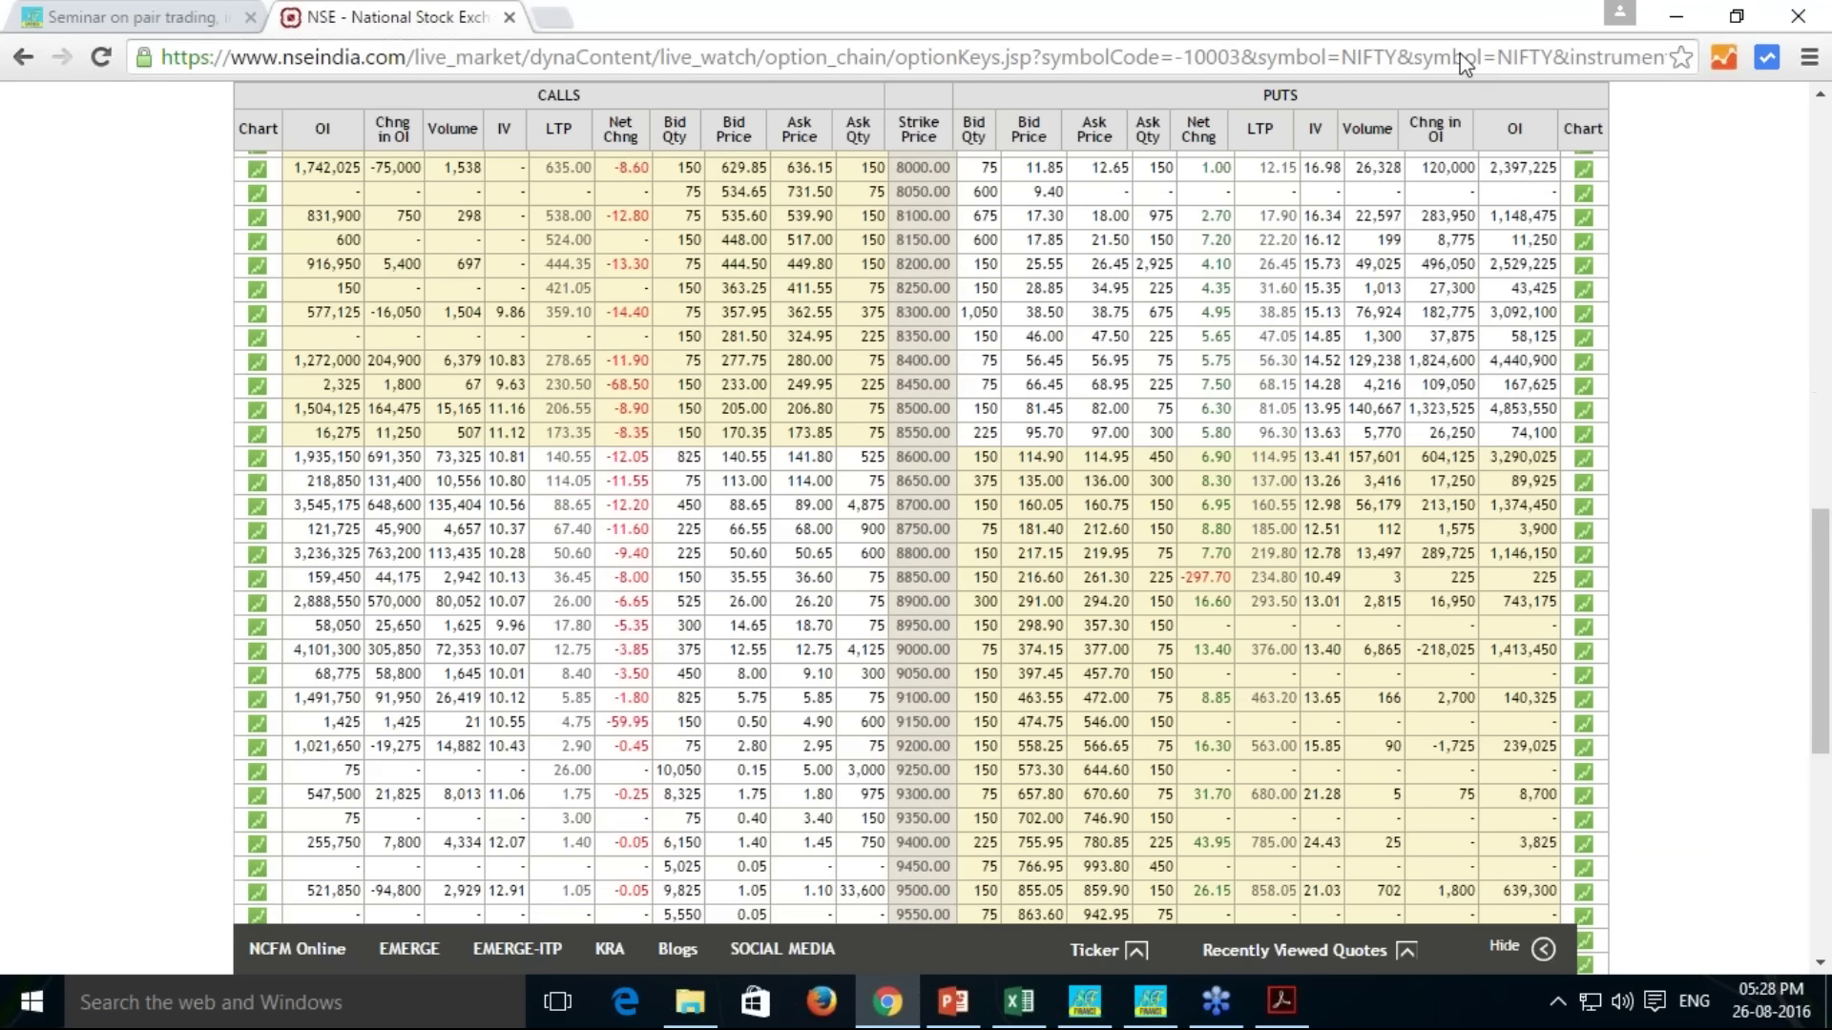
scroll(936, 746, down, 7)
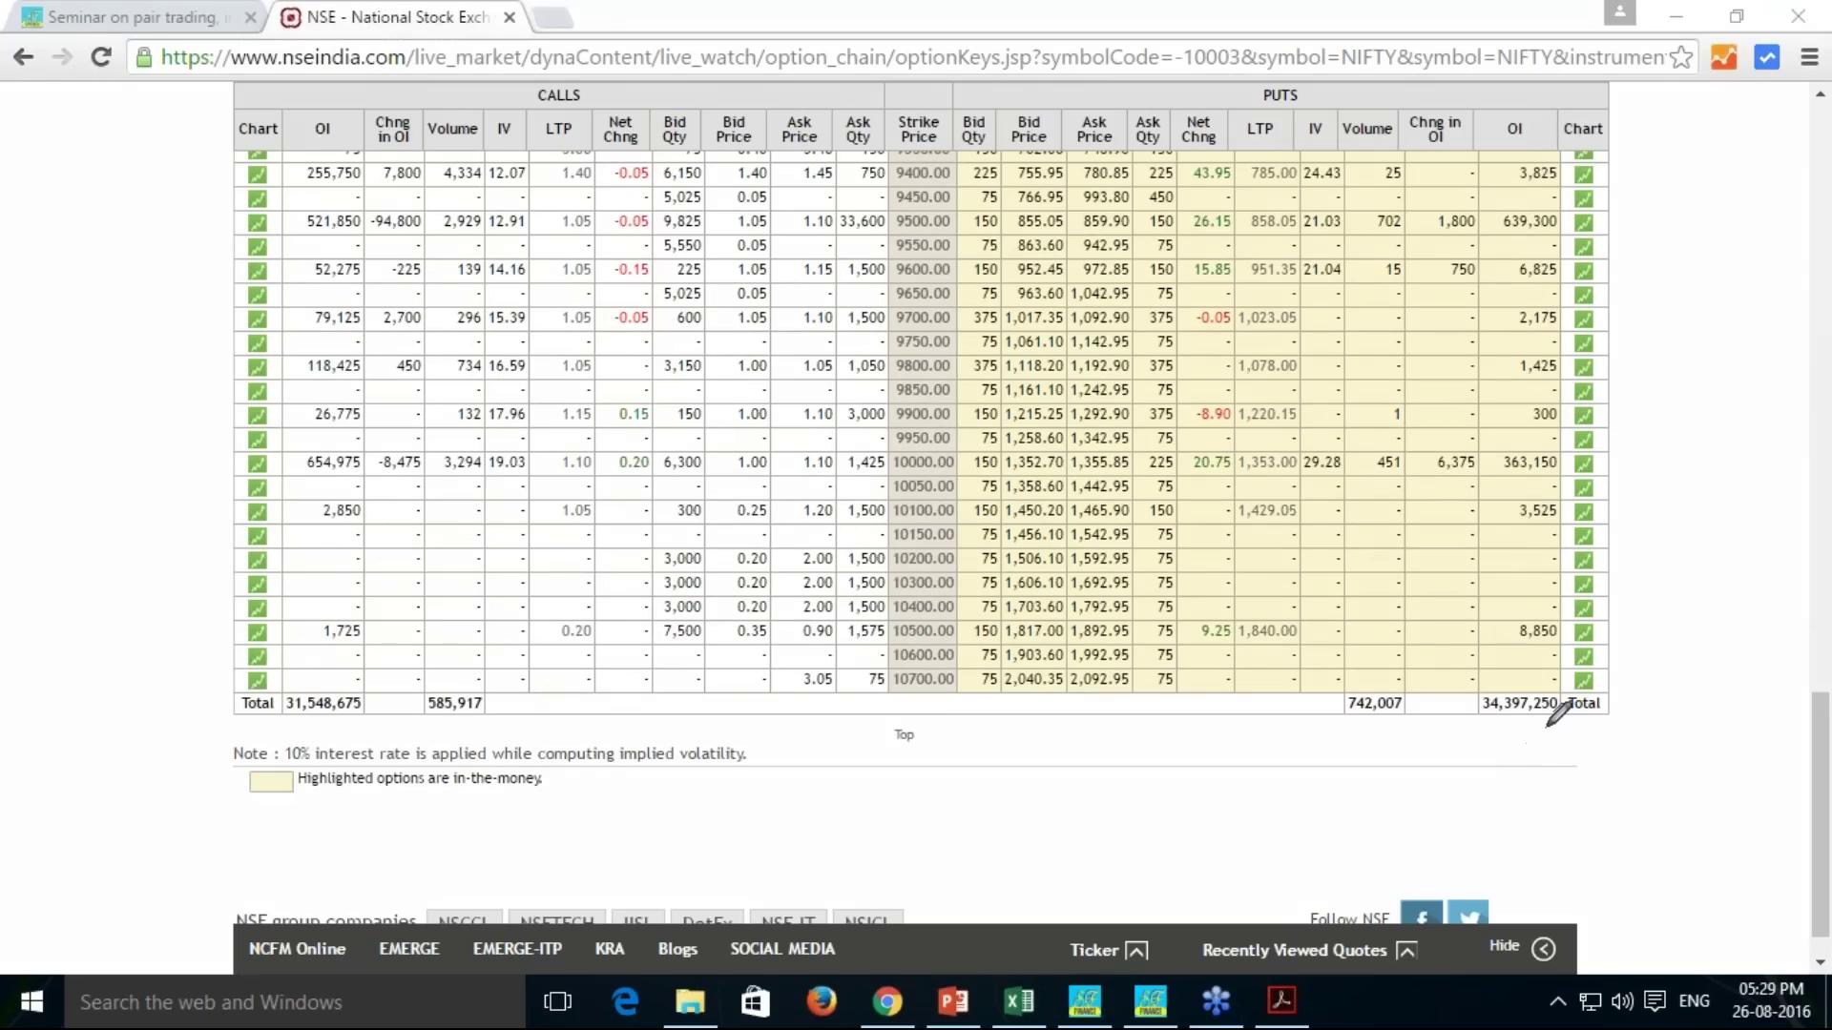
mouse_move(1548, 728)
mouse_down()
mouse_move(1469, 698)
mouse_move(1544, 671)
mouse_move(1559, 711)
mouse_move(1486, 733)
mouse_move(1602, 730)
mouse_up()
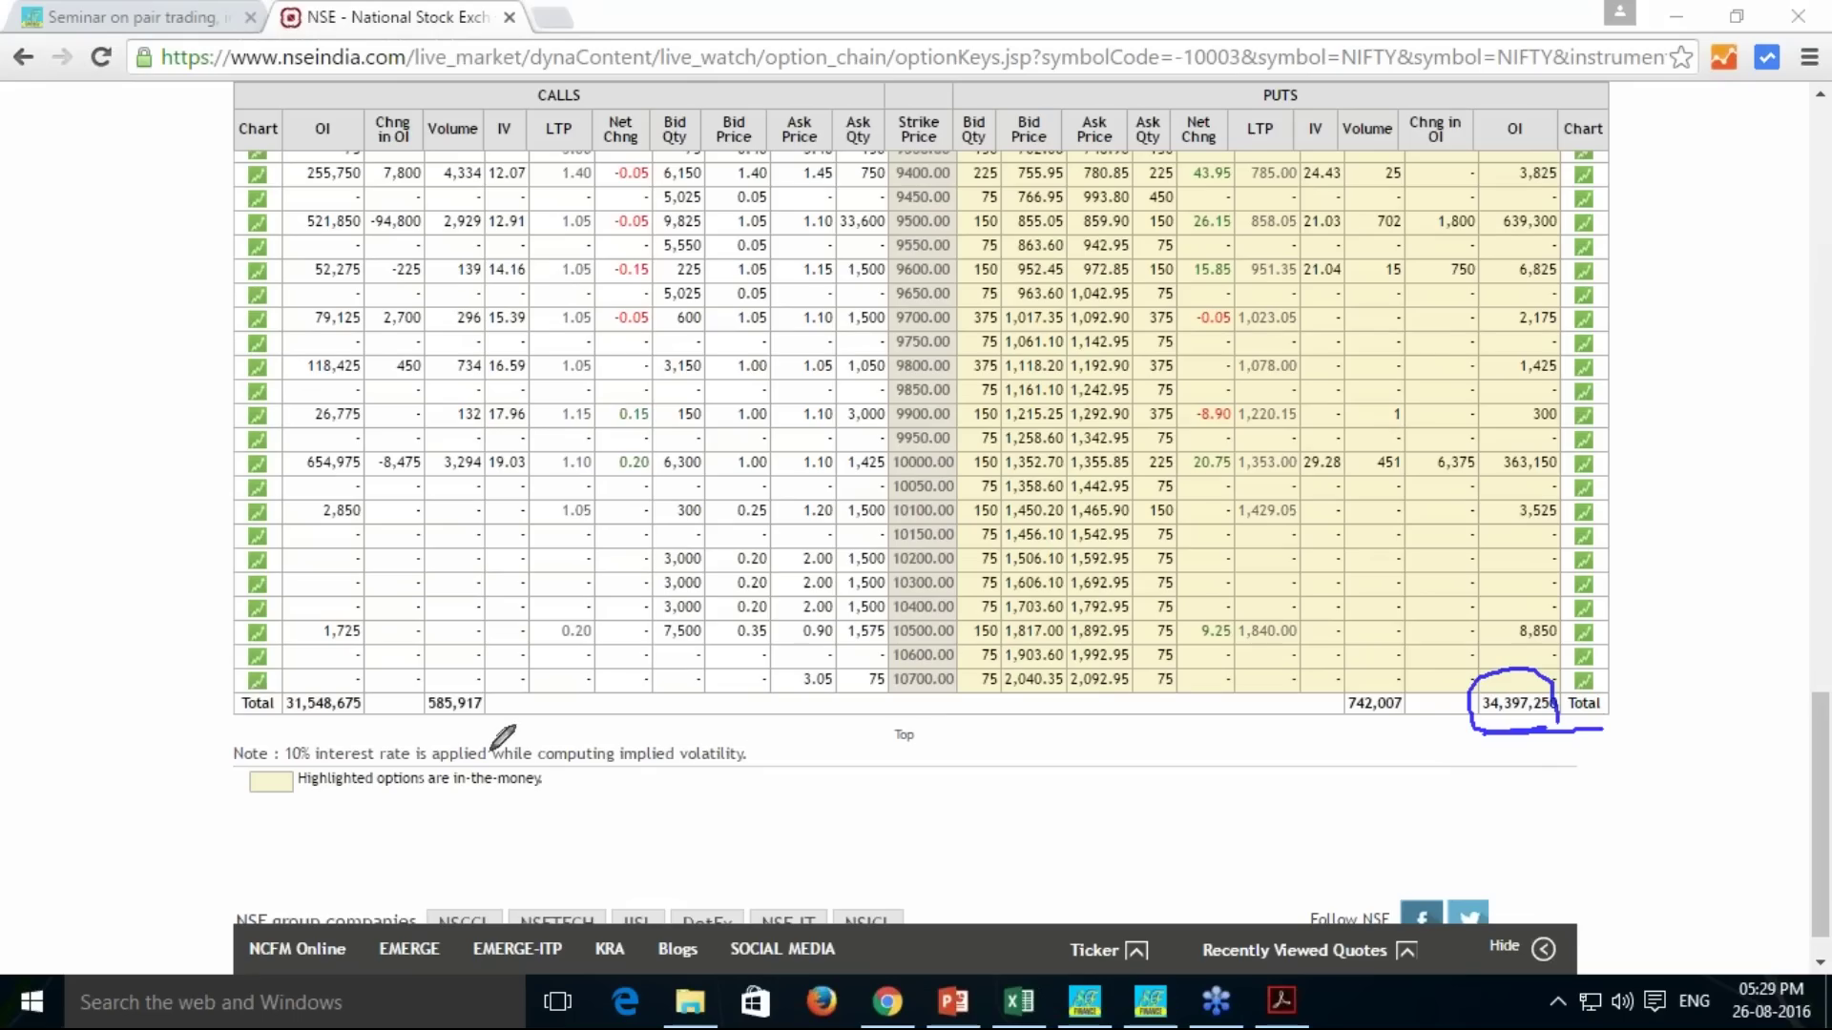
mouse_move(376, 715)
mouse_down()
mouse_move(334, 736)
mouse_move(355, 656)
mouse_move(376, 722)
mouse_up()
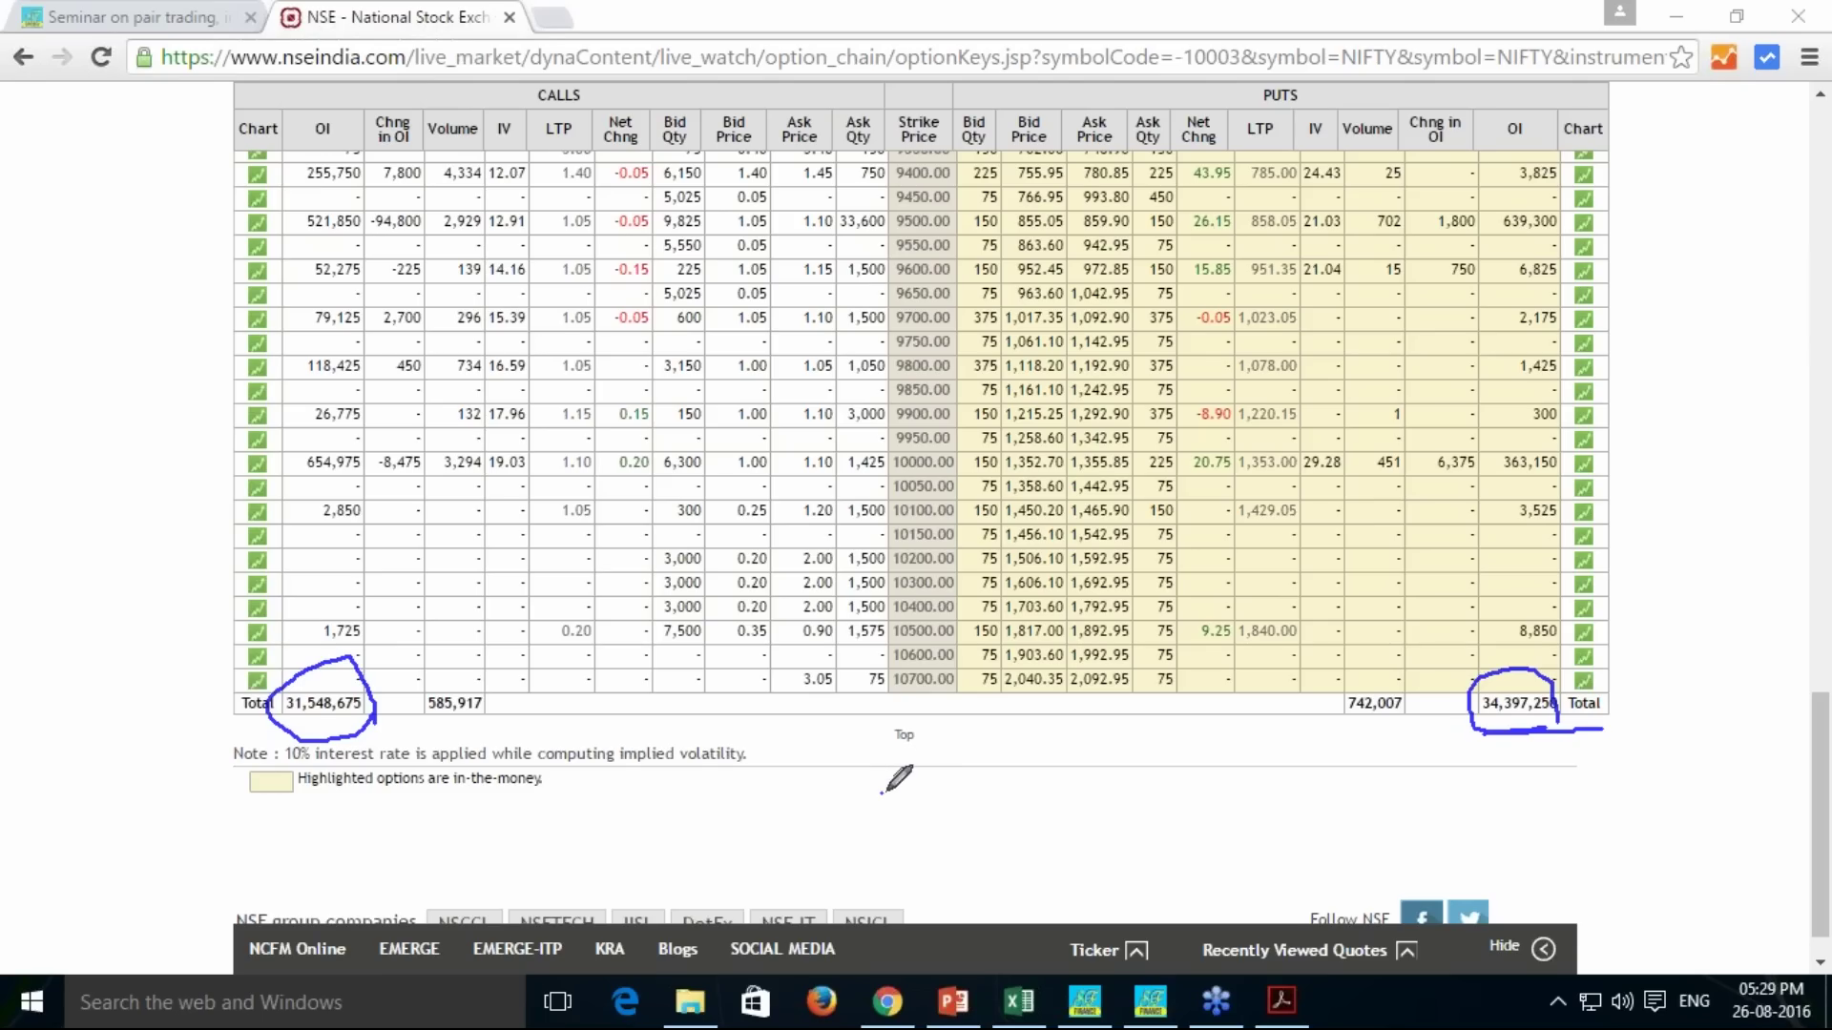
Handwrite the range .85 to 1.05, a 9 and the value 1.16 below the totals, and clear all pen marks
mouse_move(903, 788)
mouse_down()
mouse_move(879, 806)
mouse_move(903, 790)
mouse_move(931, 827)
mouse_move(957, 777)
mouse_move(1082, 748)
mouse_move(1126, 794)
mouse_move(1189, 754)
mouse_up()
click(865, 826)
click(1148, 772)
click(1226, 740)
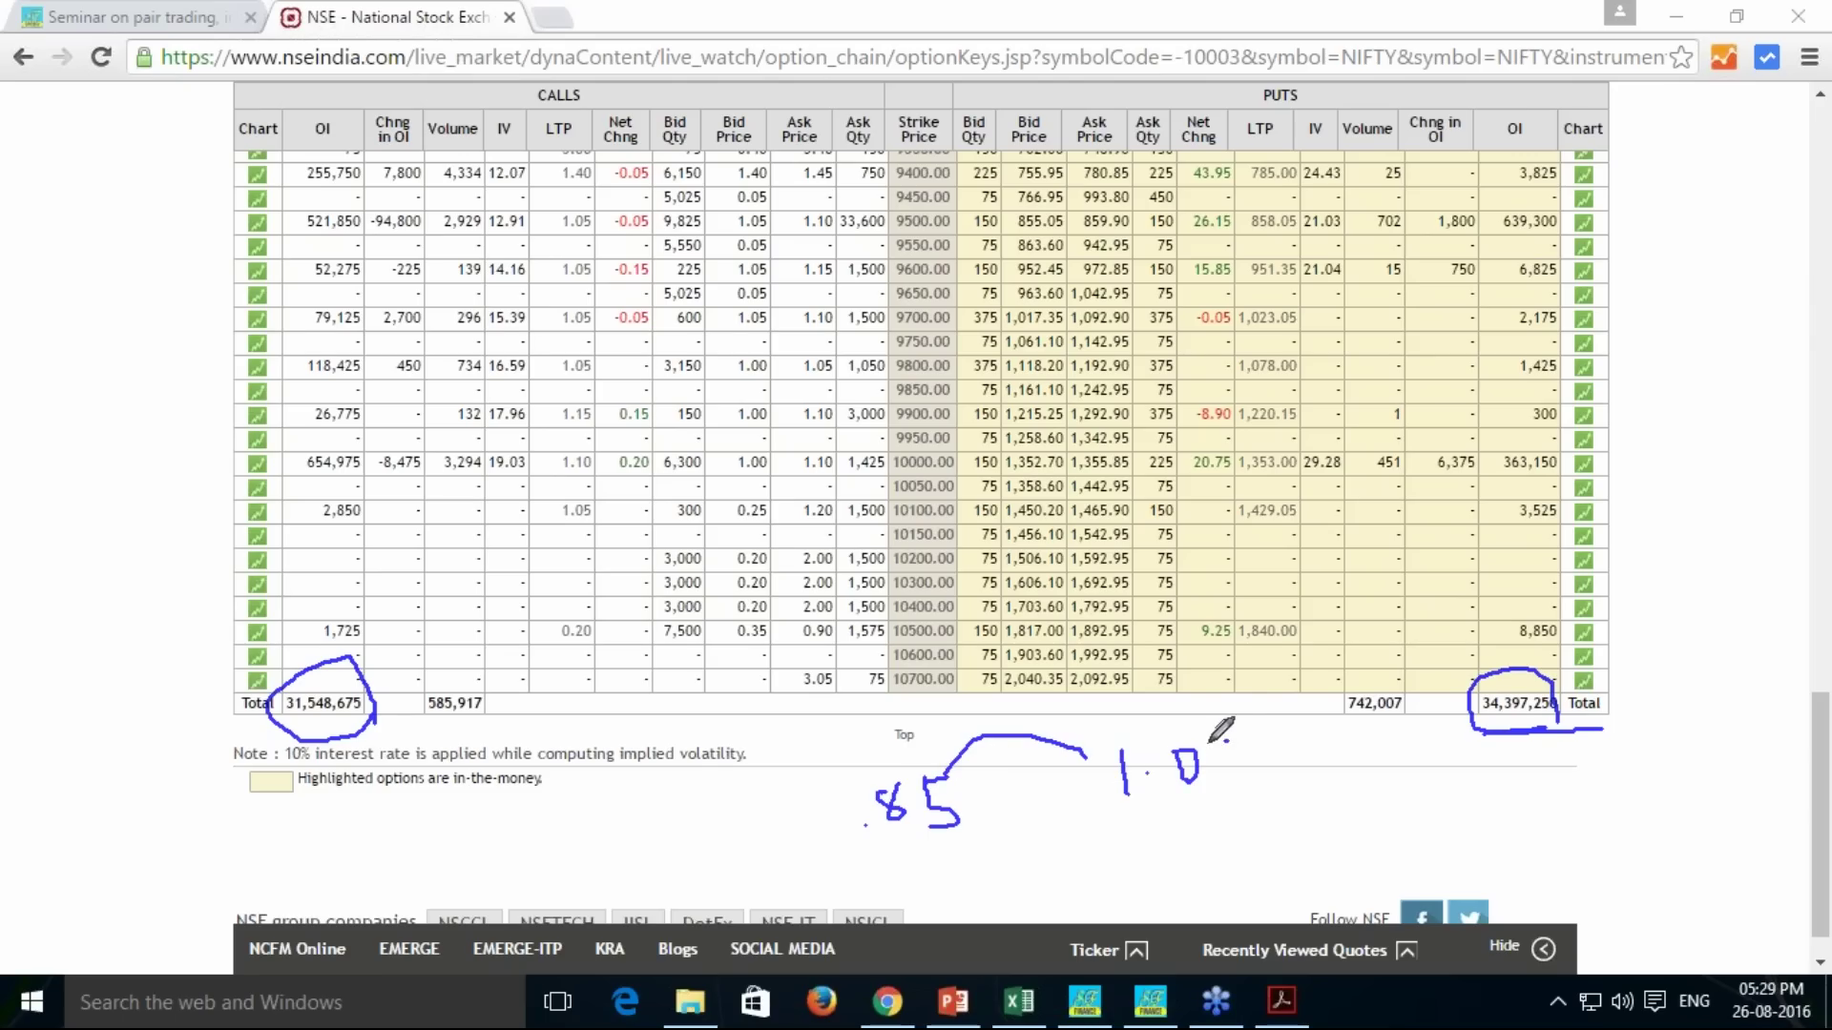
mouse_move(1012, 752)
mouse_down()
mouse_move(993, 769)
mouse_move(1013, 761)
mouse_move(1014, 806)
mouse_up()
mouse_move(1226, 741)
mouse_down()
mouse_move(1253, 771)
mouse_move(1232, 782)
mouse_move(1279, 740)
mouse_up()
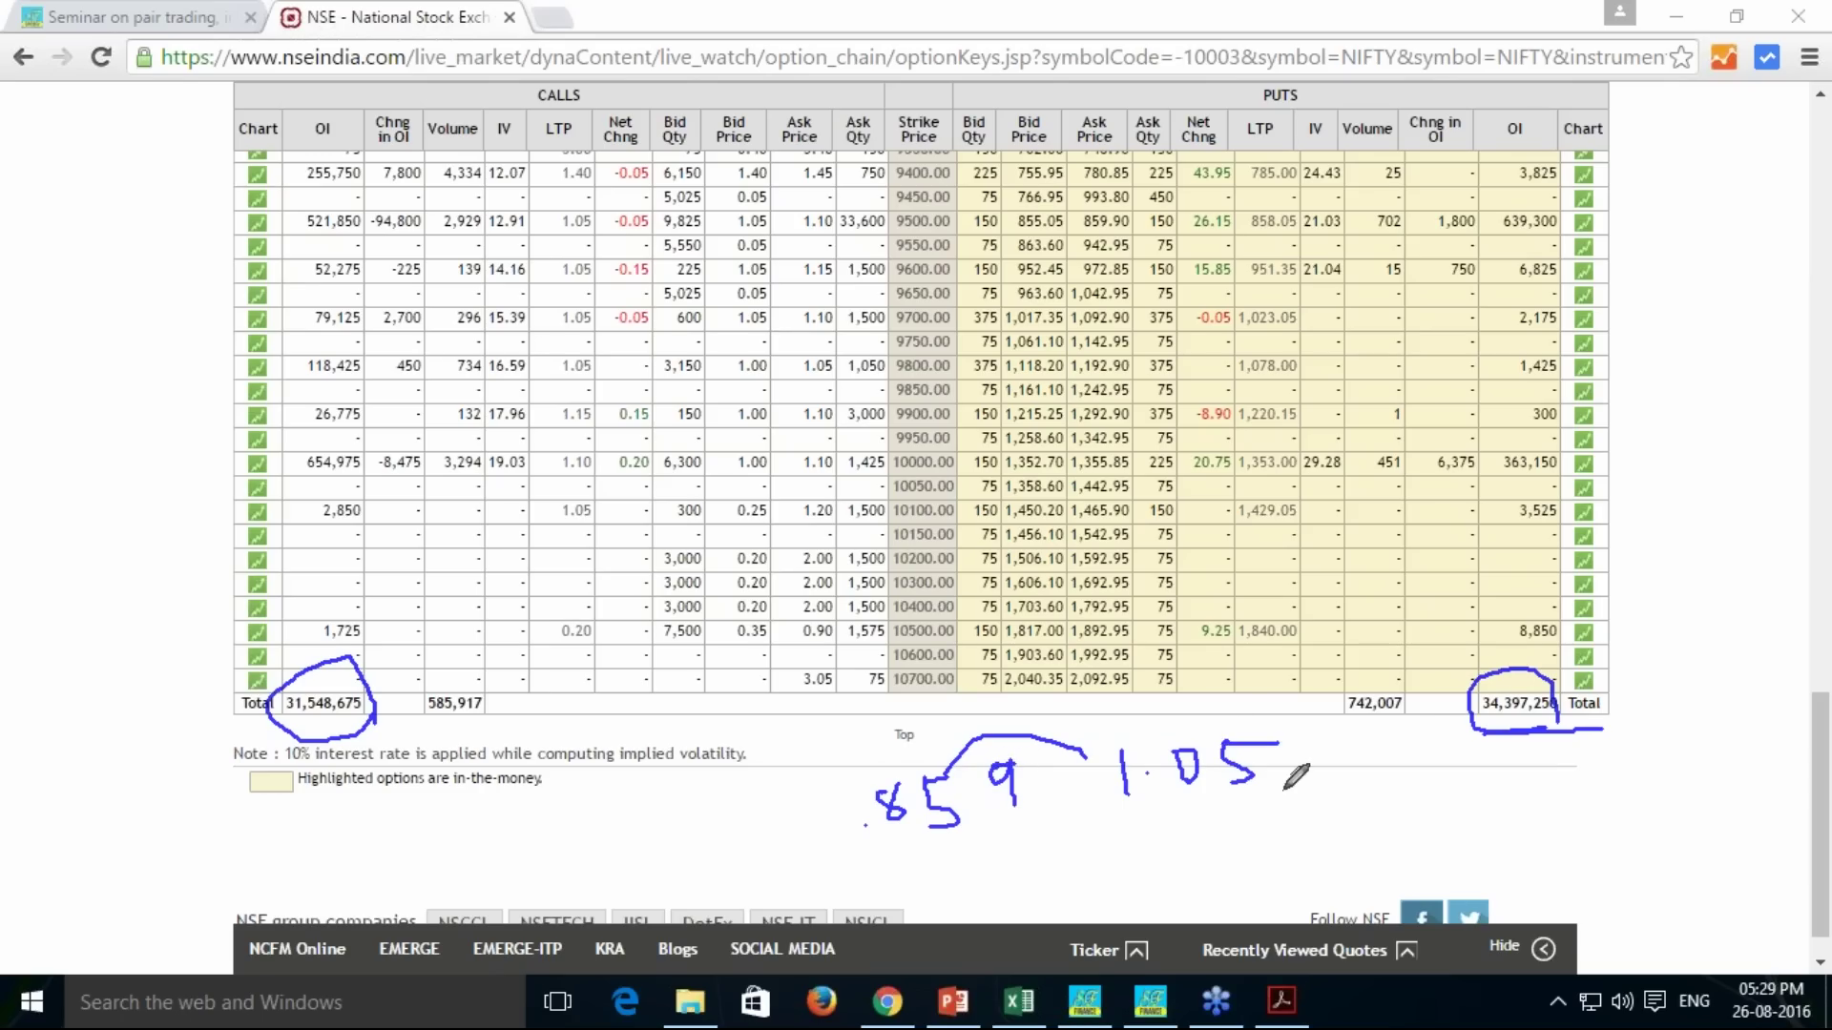
drag(1409, 735, 1409, 810)
click(1471, 764)
mouse_move(1491, 747)
mouse_down()
mouse_move(1503, 795)
mouse_move(1524, 781)
mouse_up()
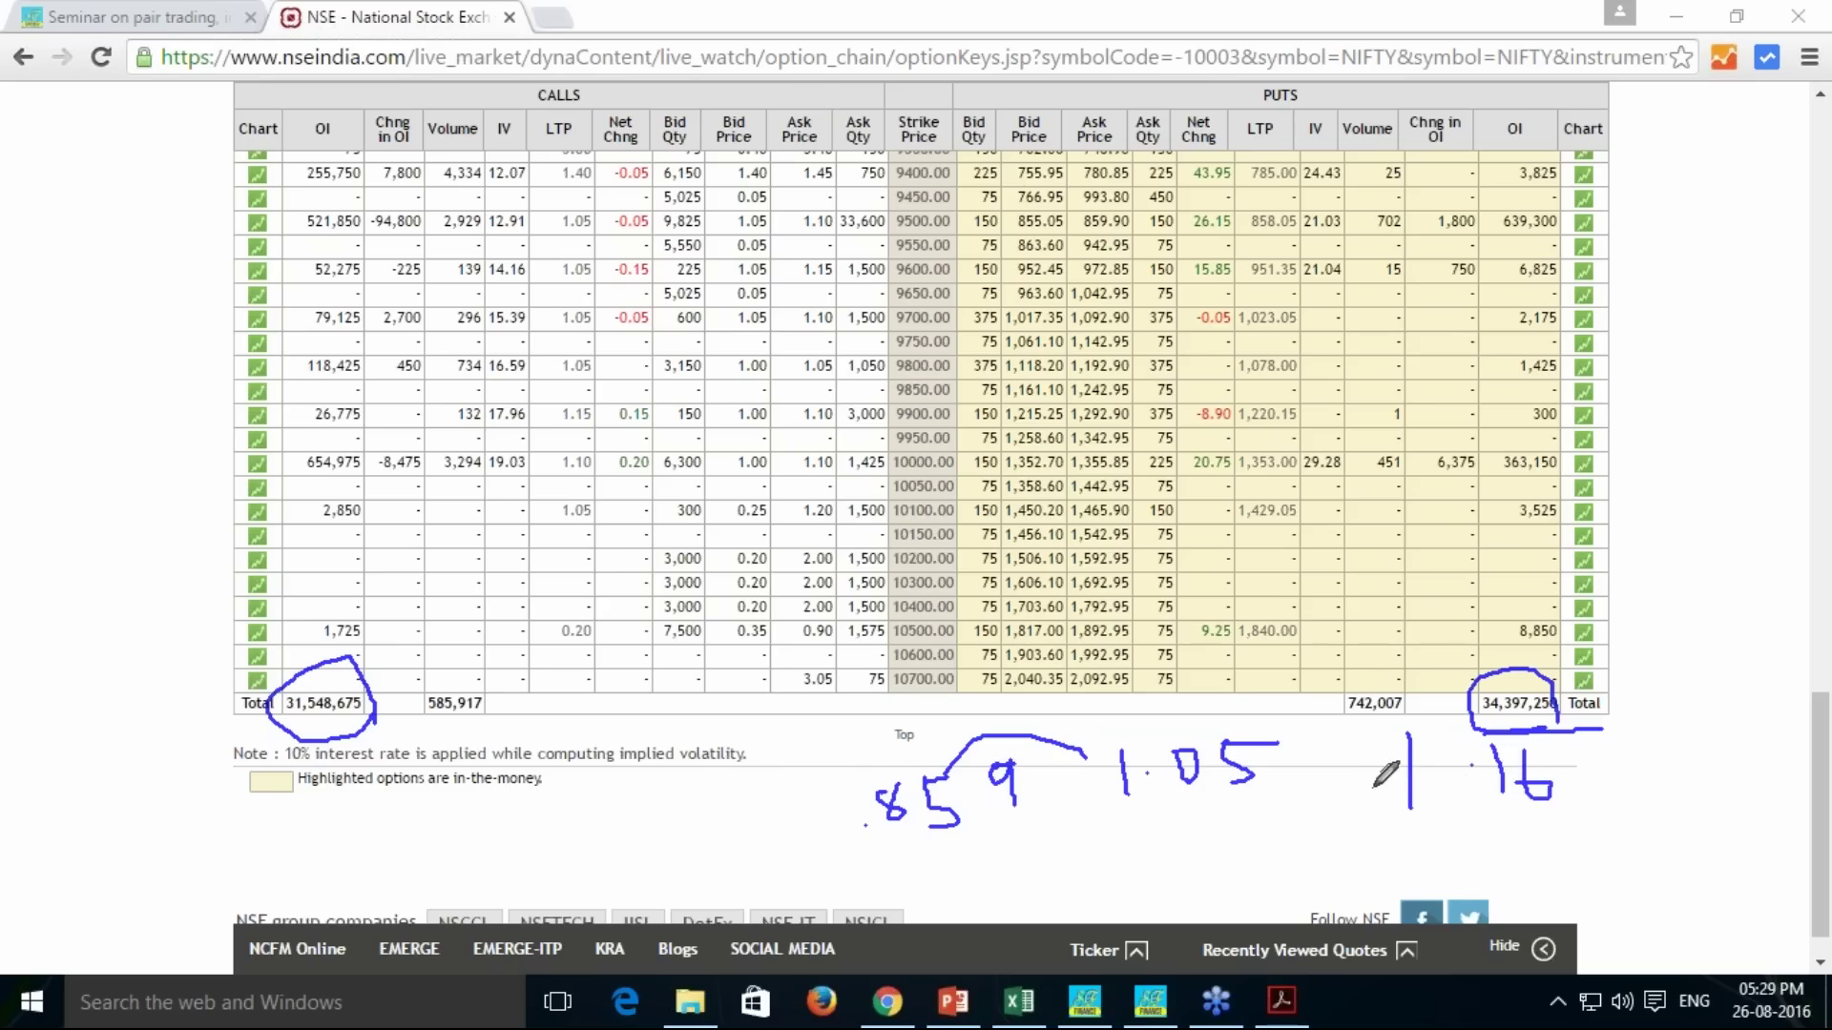
mouse_move(1345, 750)
mouse_down()
mouse_move(1395, 754)
mouse_move(1352, 852)
mouse_up()
key(Escape)
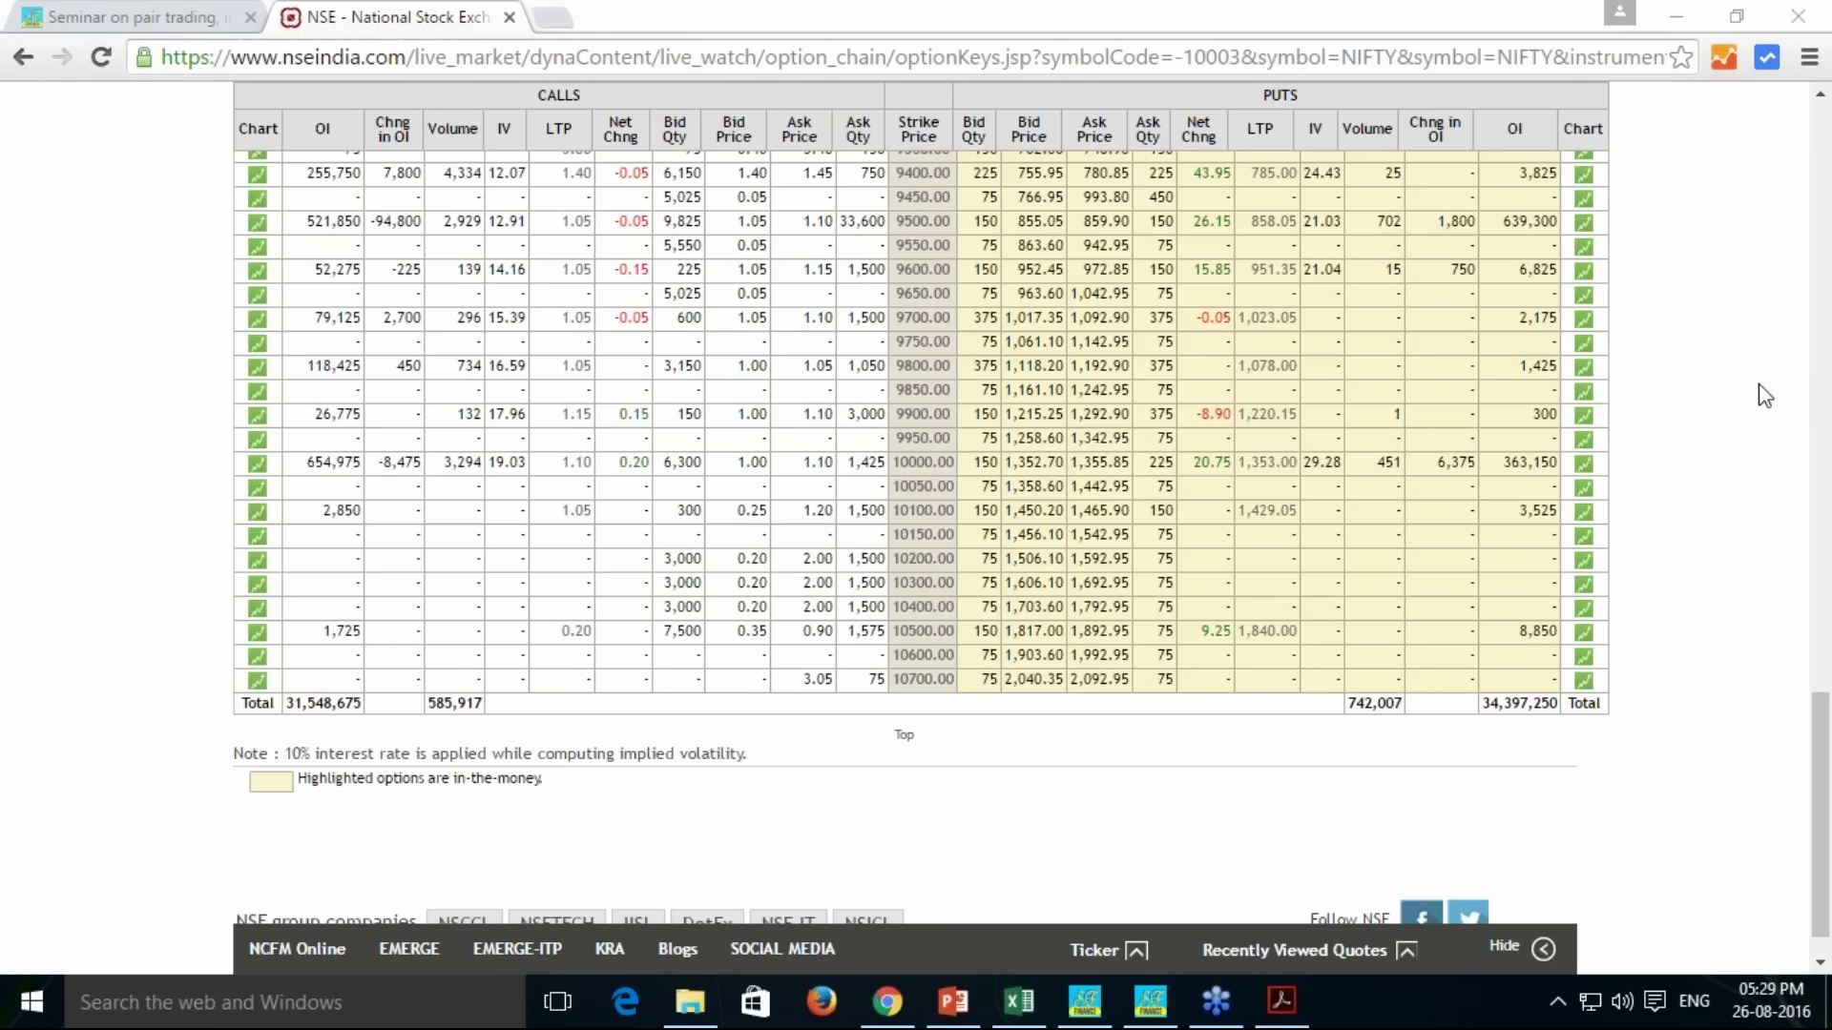
Check the list of available expiry dates for the NIFTY option chain, keeping 29SEP2016
scroll(1331, 432, up, 2)
scroll(1331, 432, up, 15)
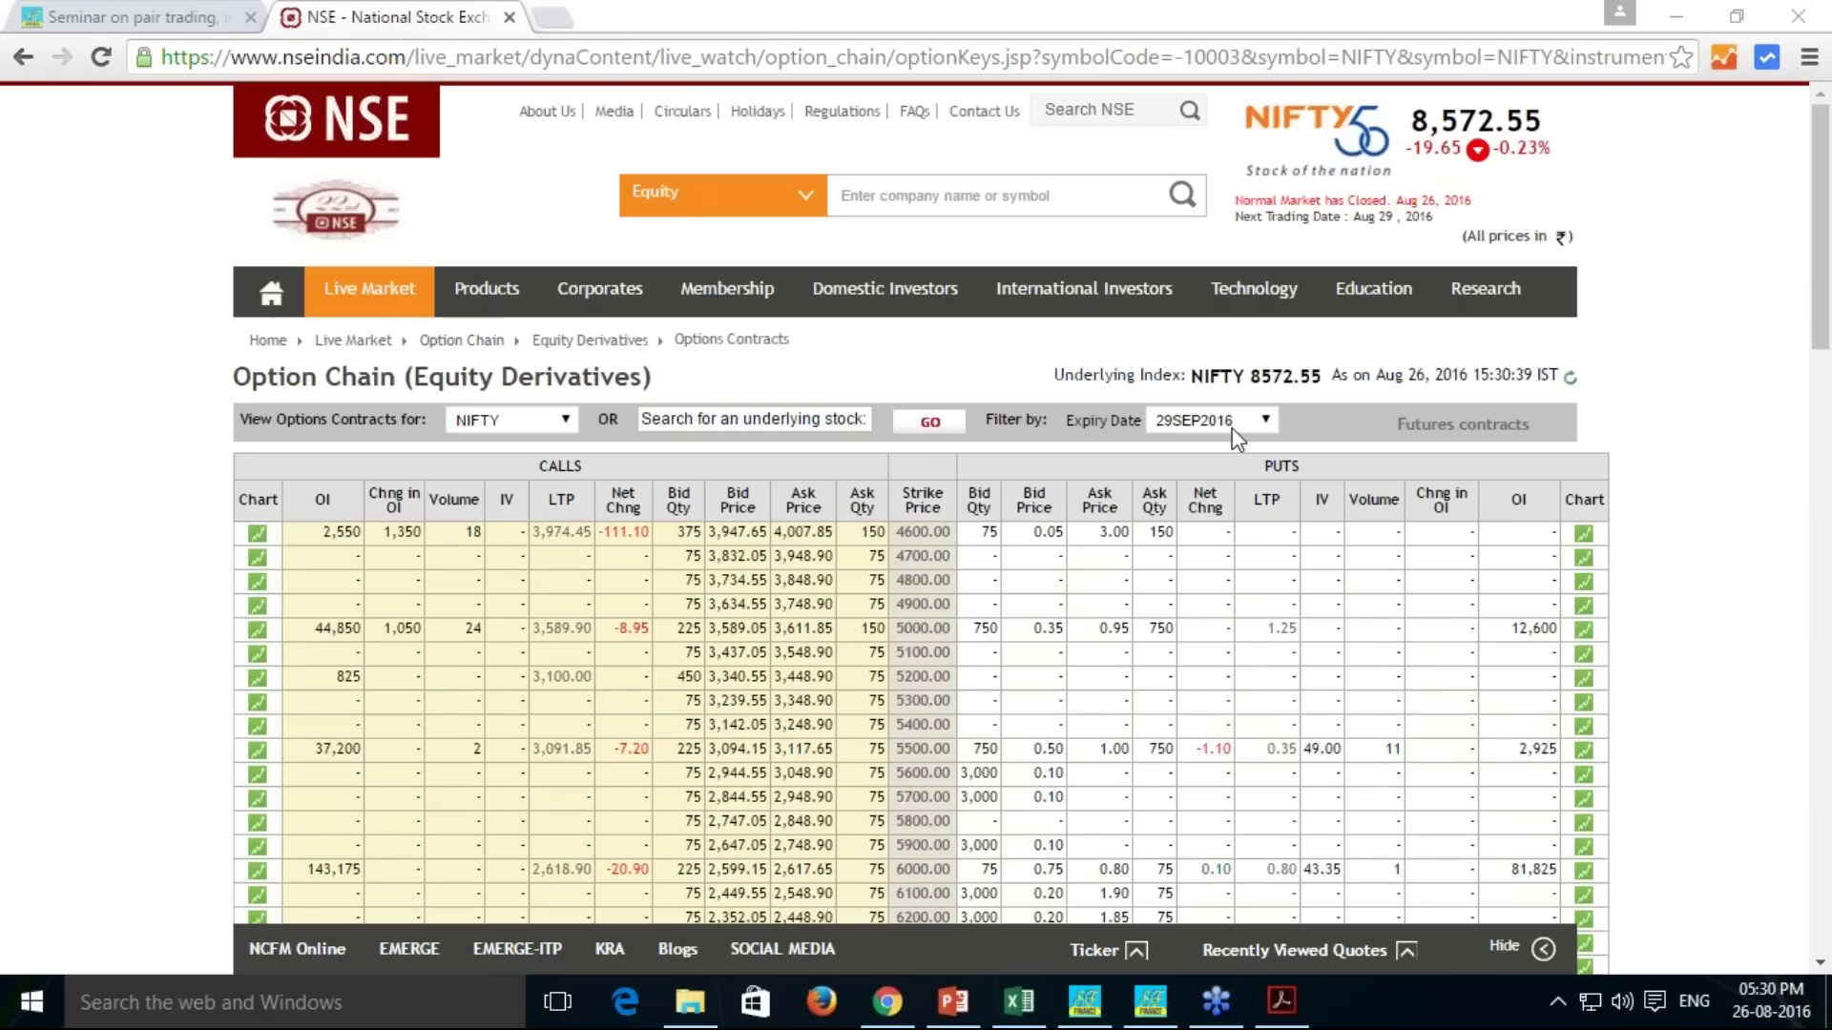
click(1265, 422)
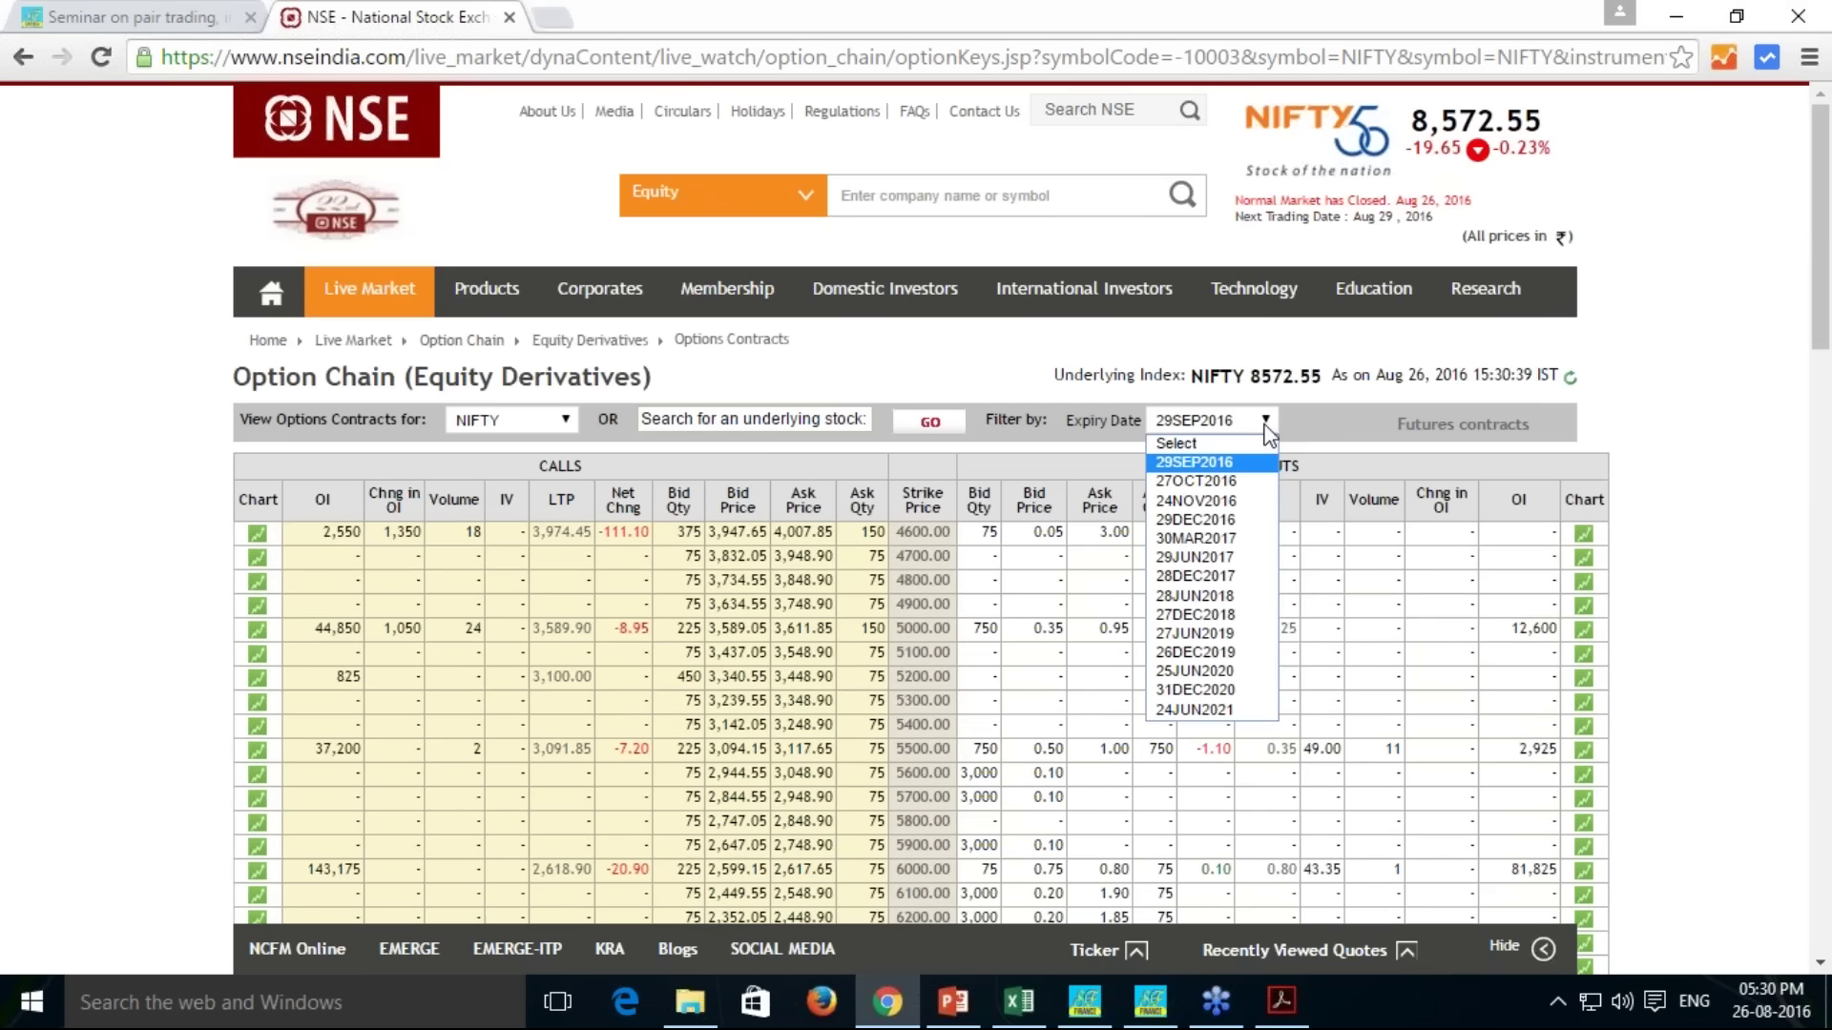
click(1520, 475)
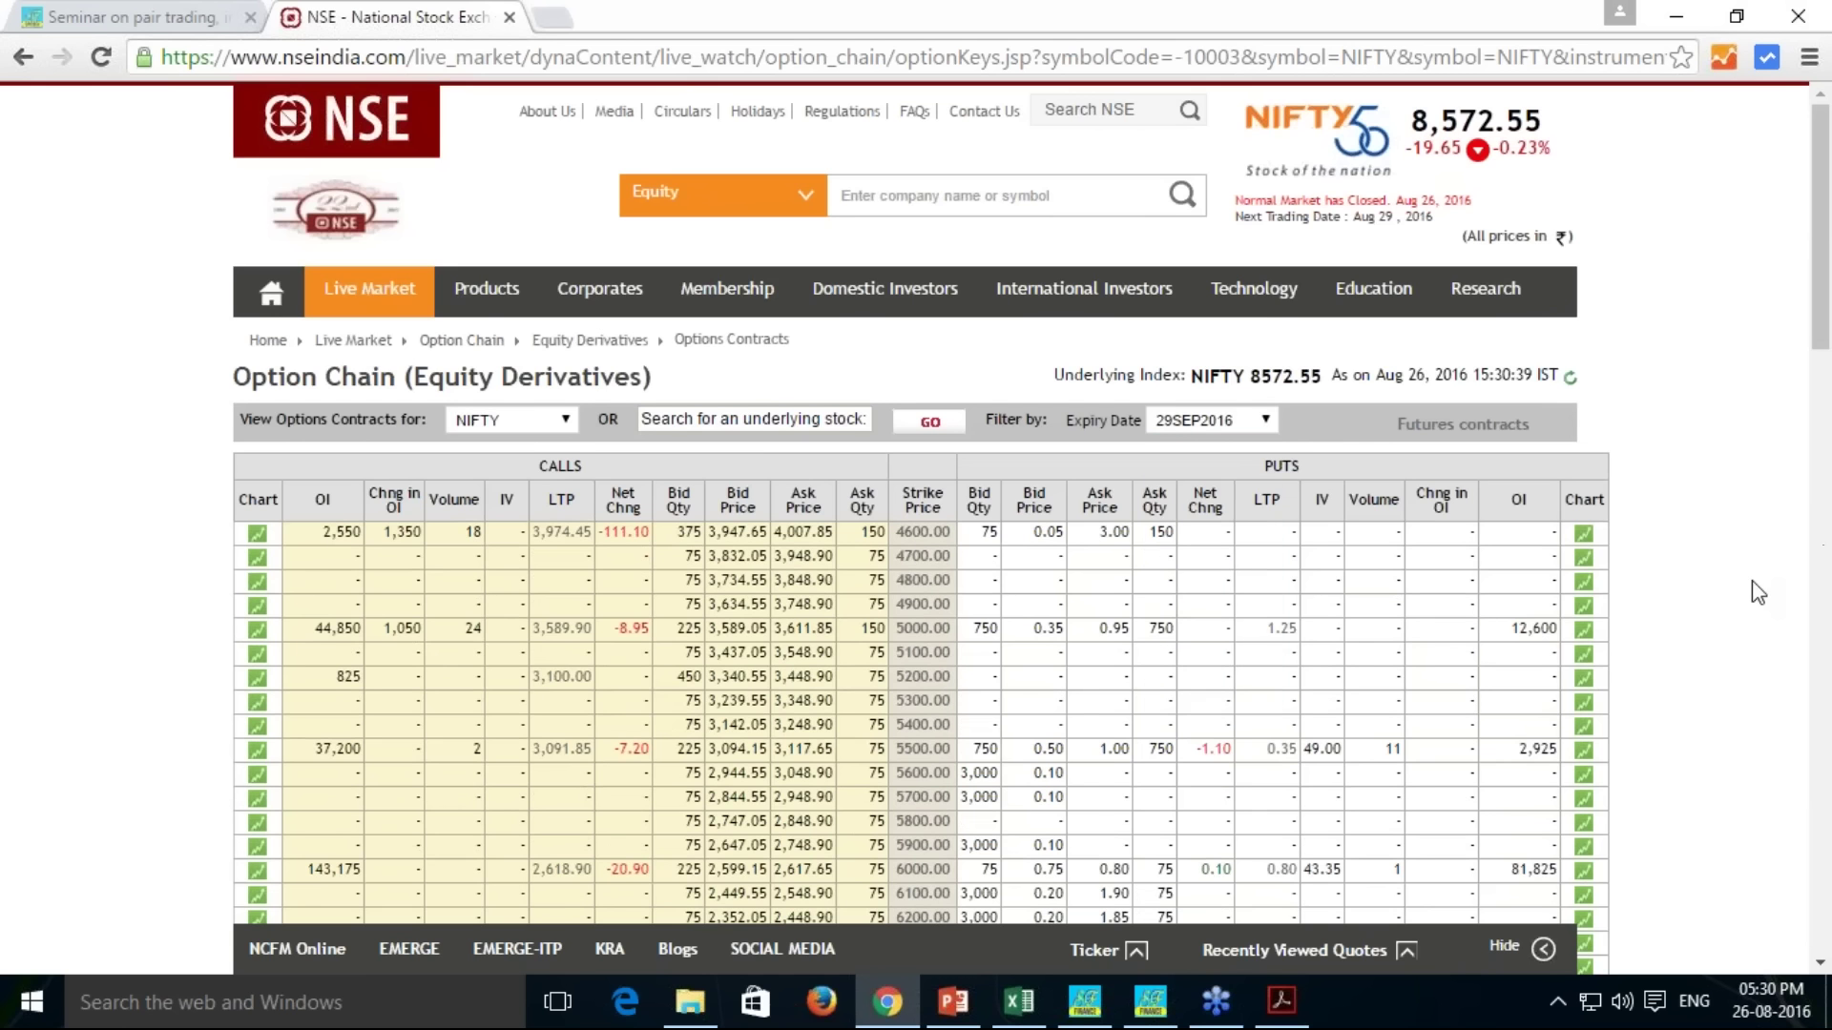
Return to the totals row of the option chain and circle the put and call open interest totals again
scroll(1764, 582, down, 8)
scroll(1765, 578, down, 15)
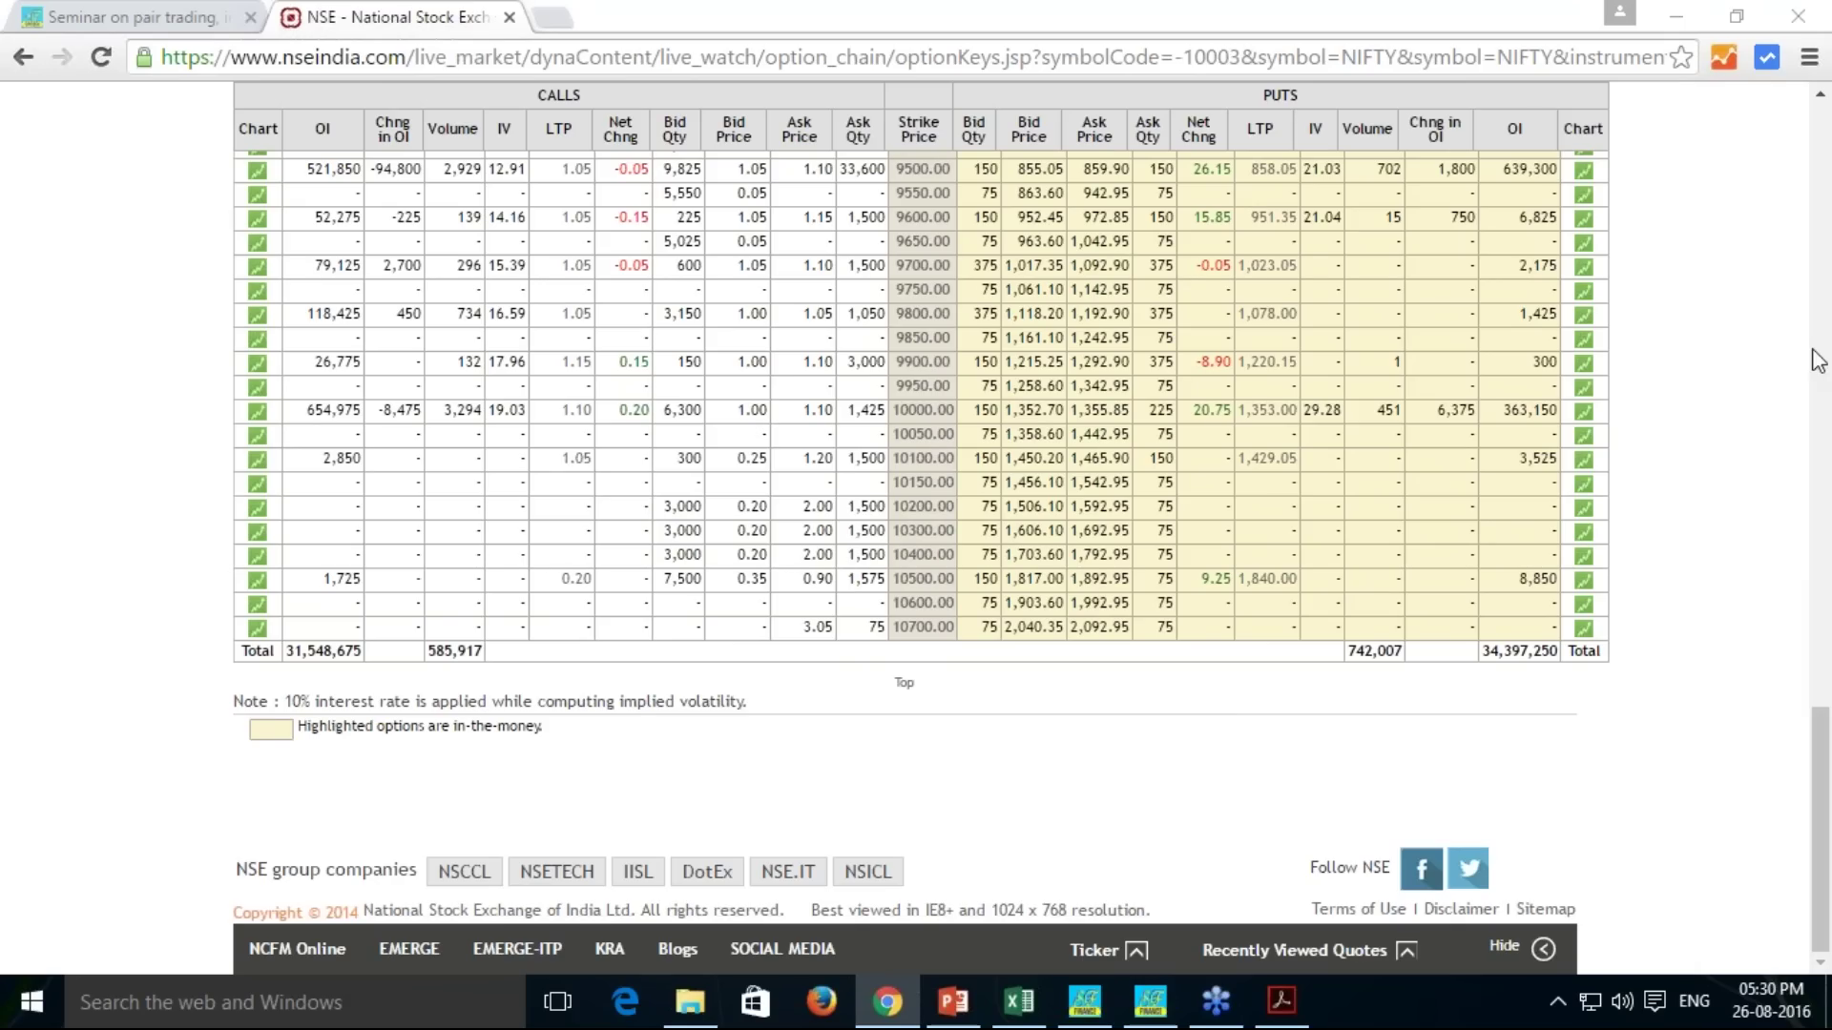
key(ctrl+shift+p)
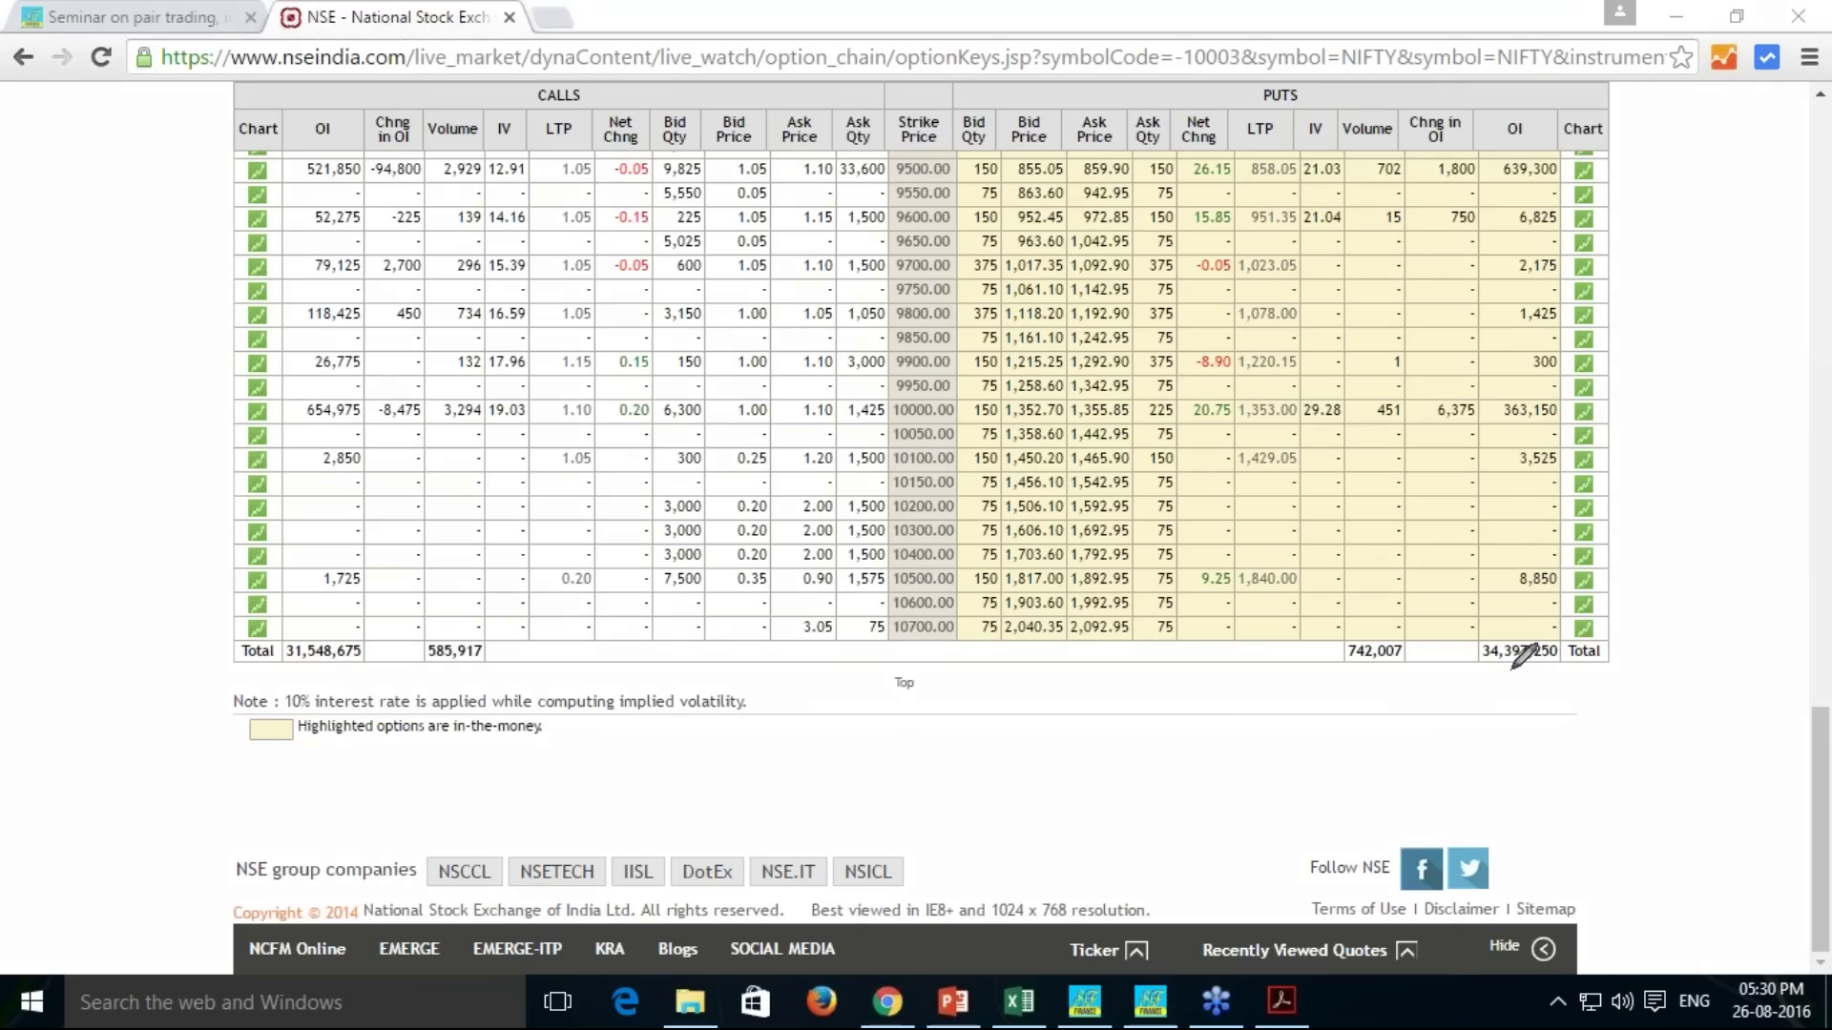
mouse_move(1493, 670)
mouse_down()
mouse_move(1481, 637)
mouse_move(1525, 615)
mouse_move(1572, 637)
mouse_move(1522, 673)
mouse_up()
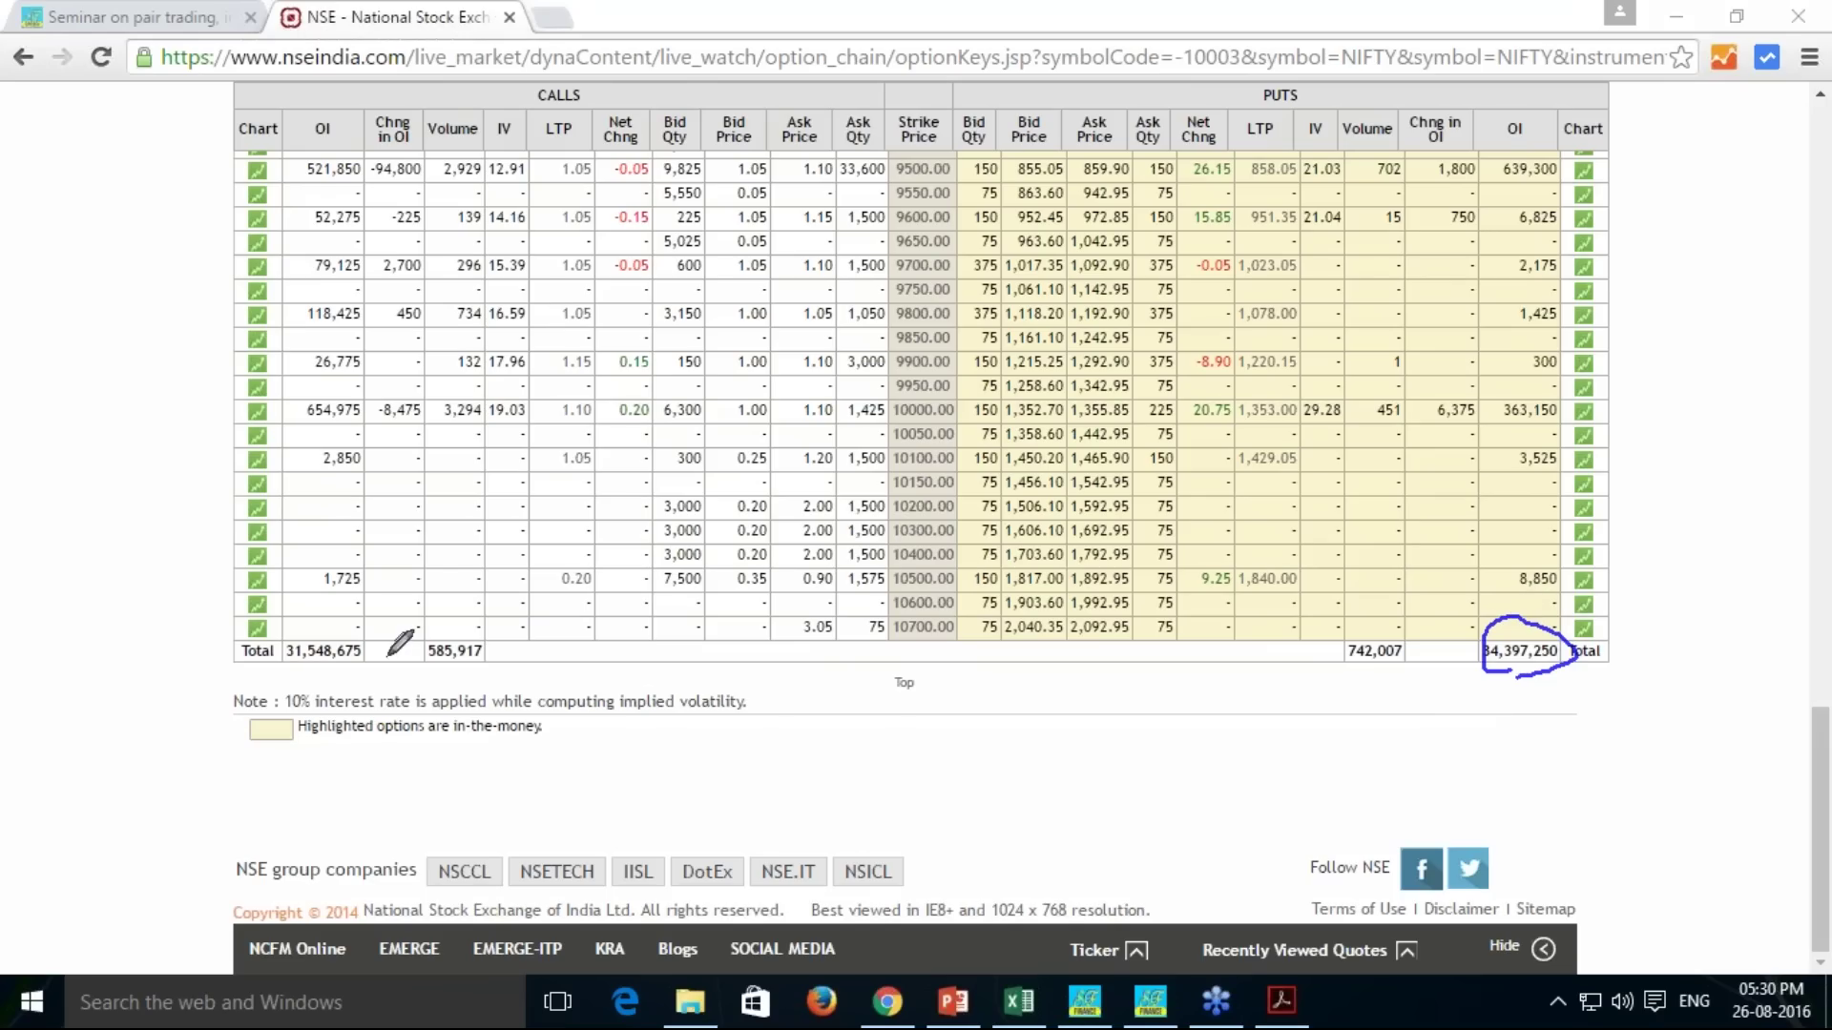
mouse_move(378, 647)
mouse_down()
mouse_move(286, 665)
mouse_move(329, 616)
mouse_move(378, 652)
mouse_up()
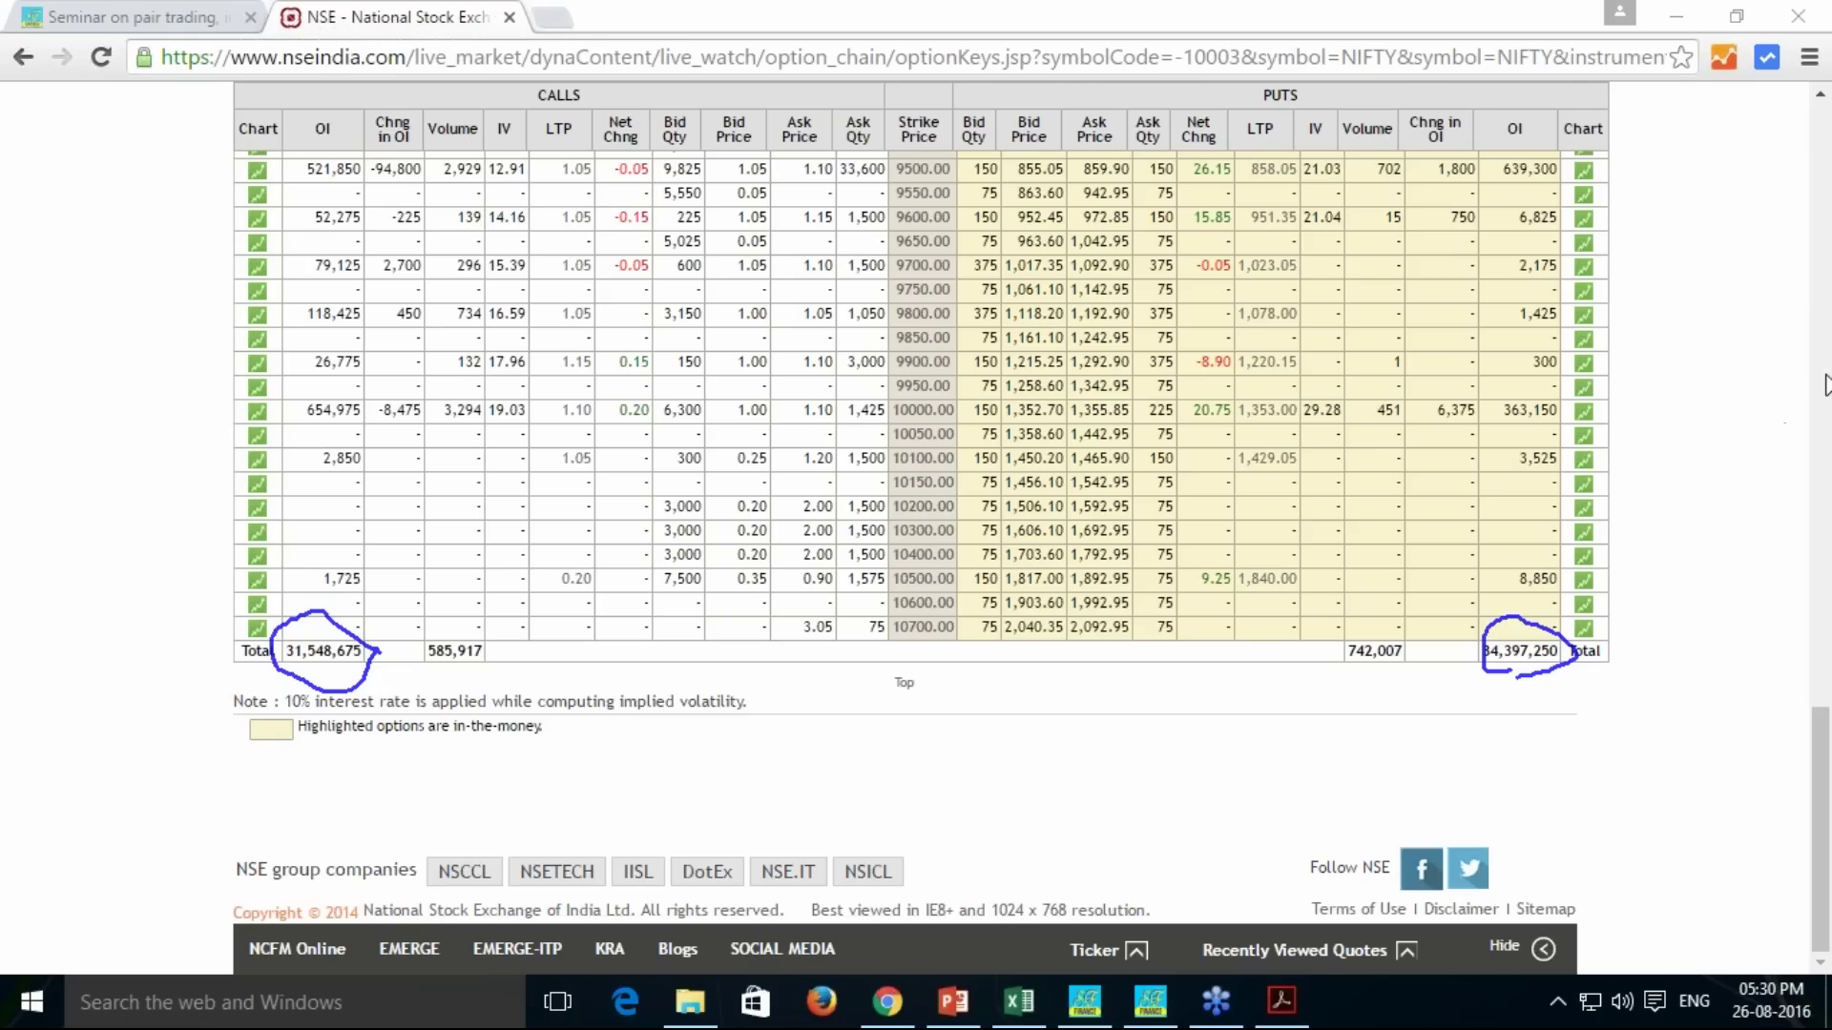
Clear the pen marks and highlight the call open interest at the 9000 strike and at the 8700 strike
click(1707, 387)
scroll(1215, 467, up, 4)
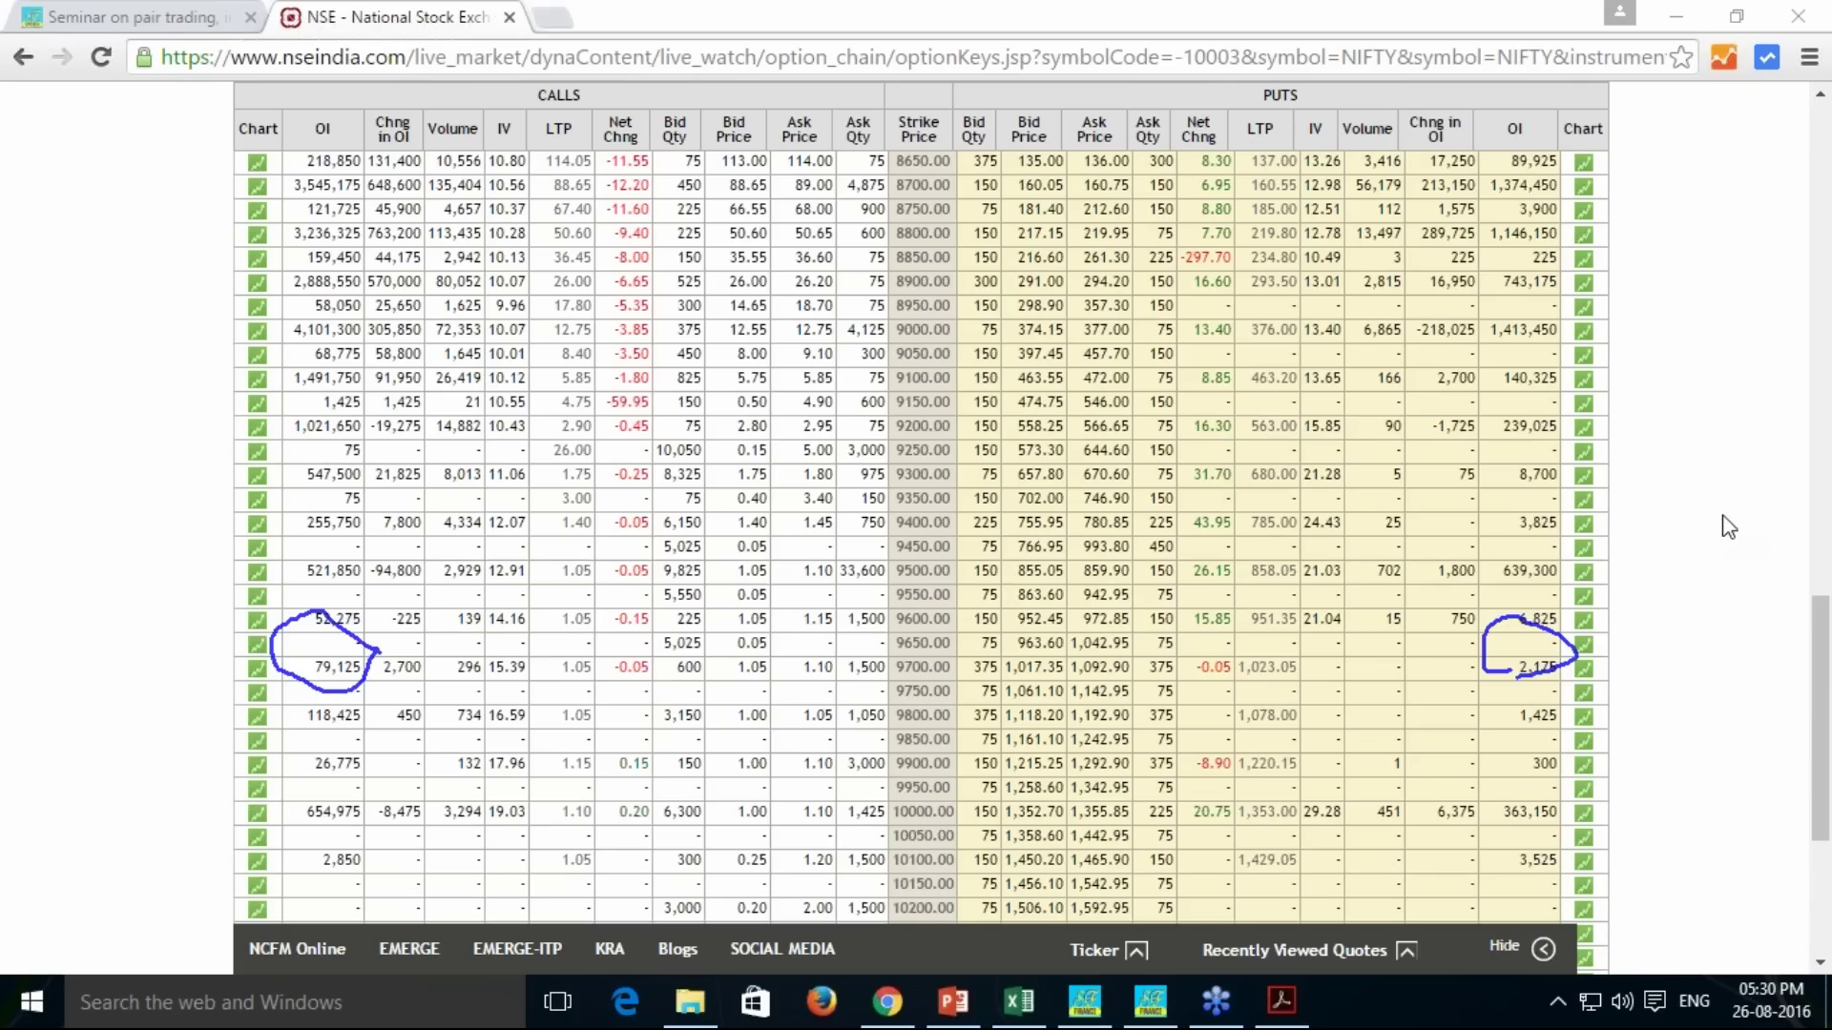
key(ctrl+shift+c)
scroll(1520, 494, up, 1)
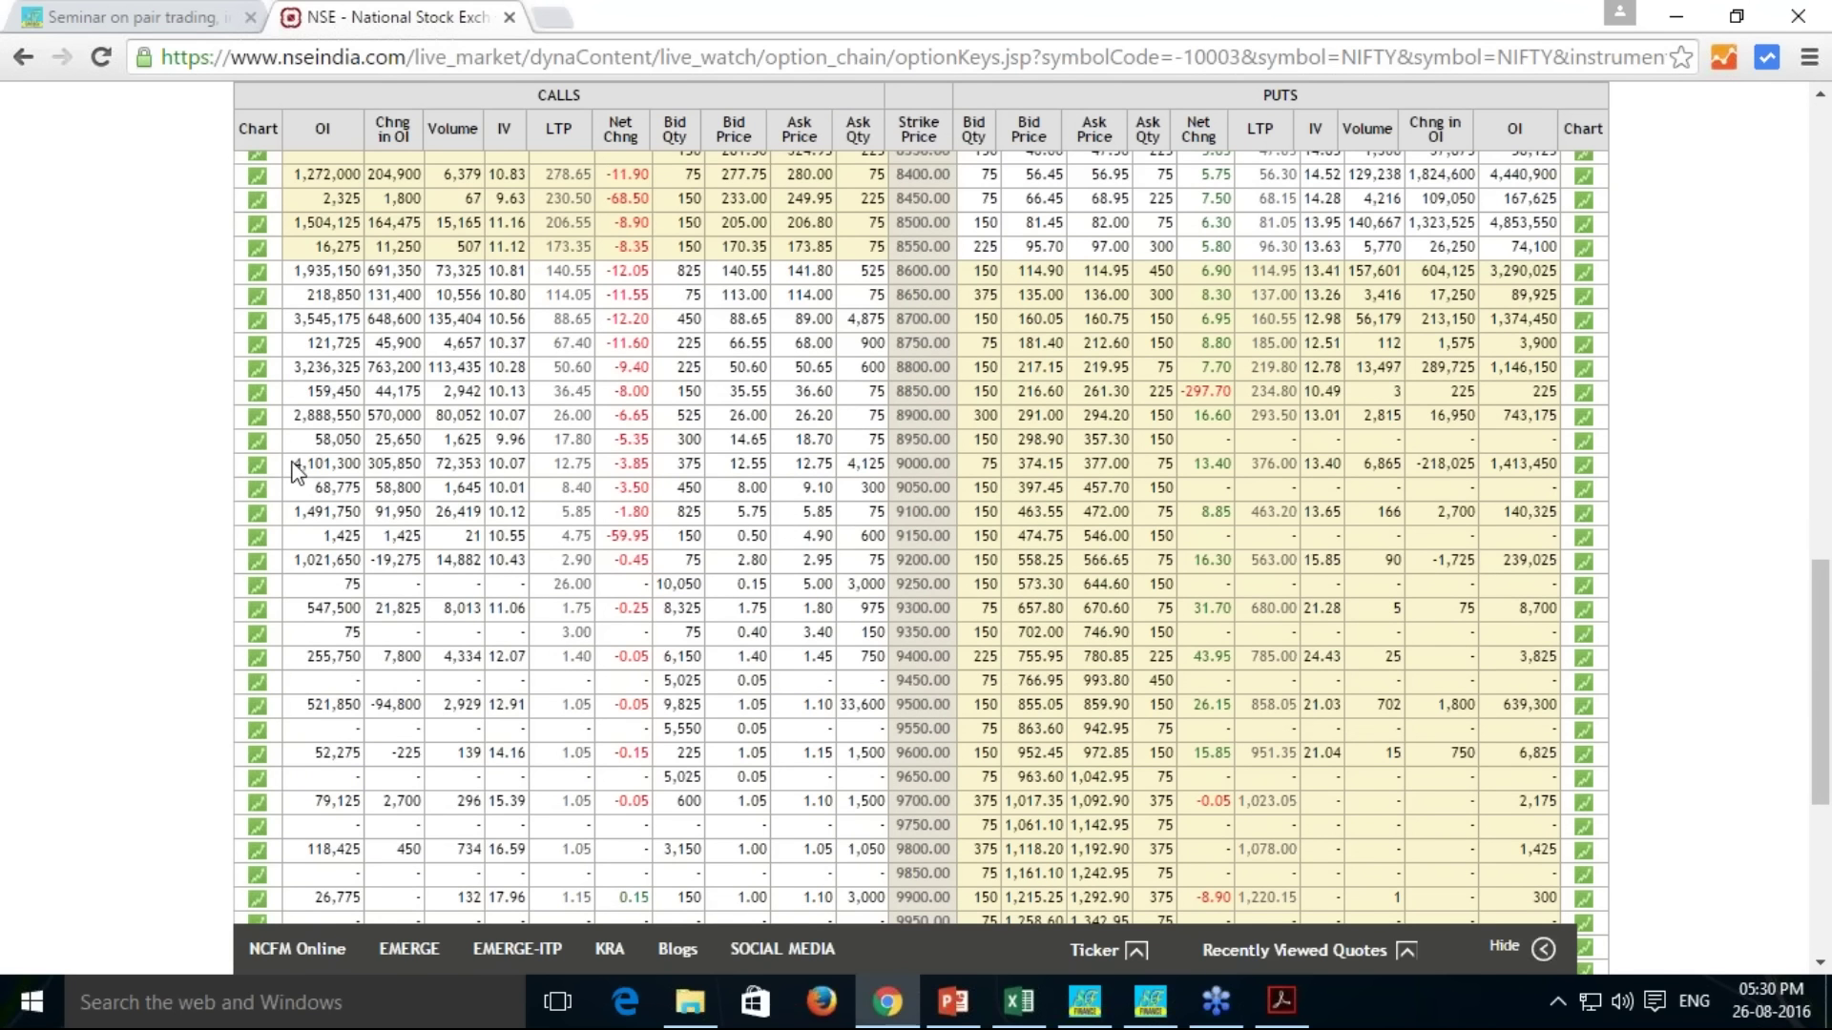
scroll(368, 212, up, 3)
scroll(304, 598, down, 2)
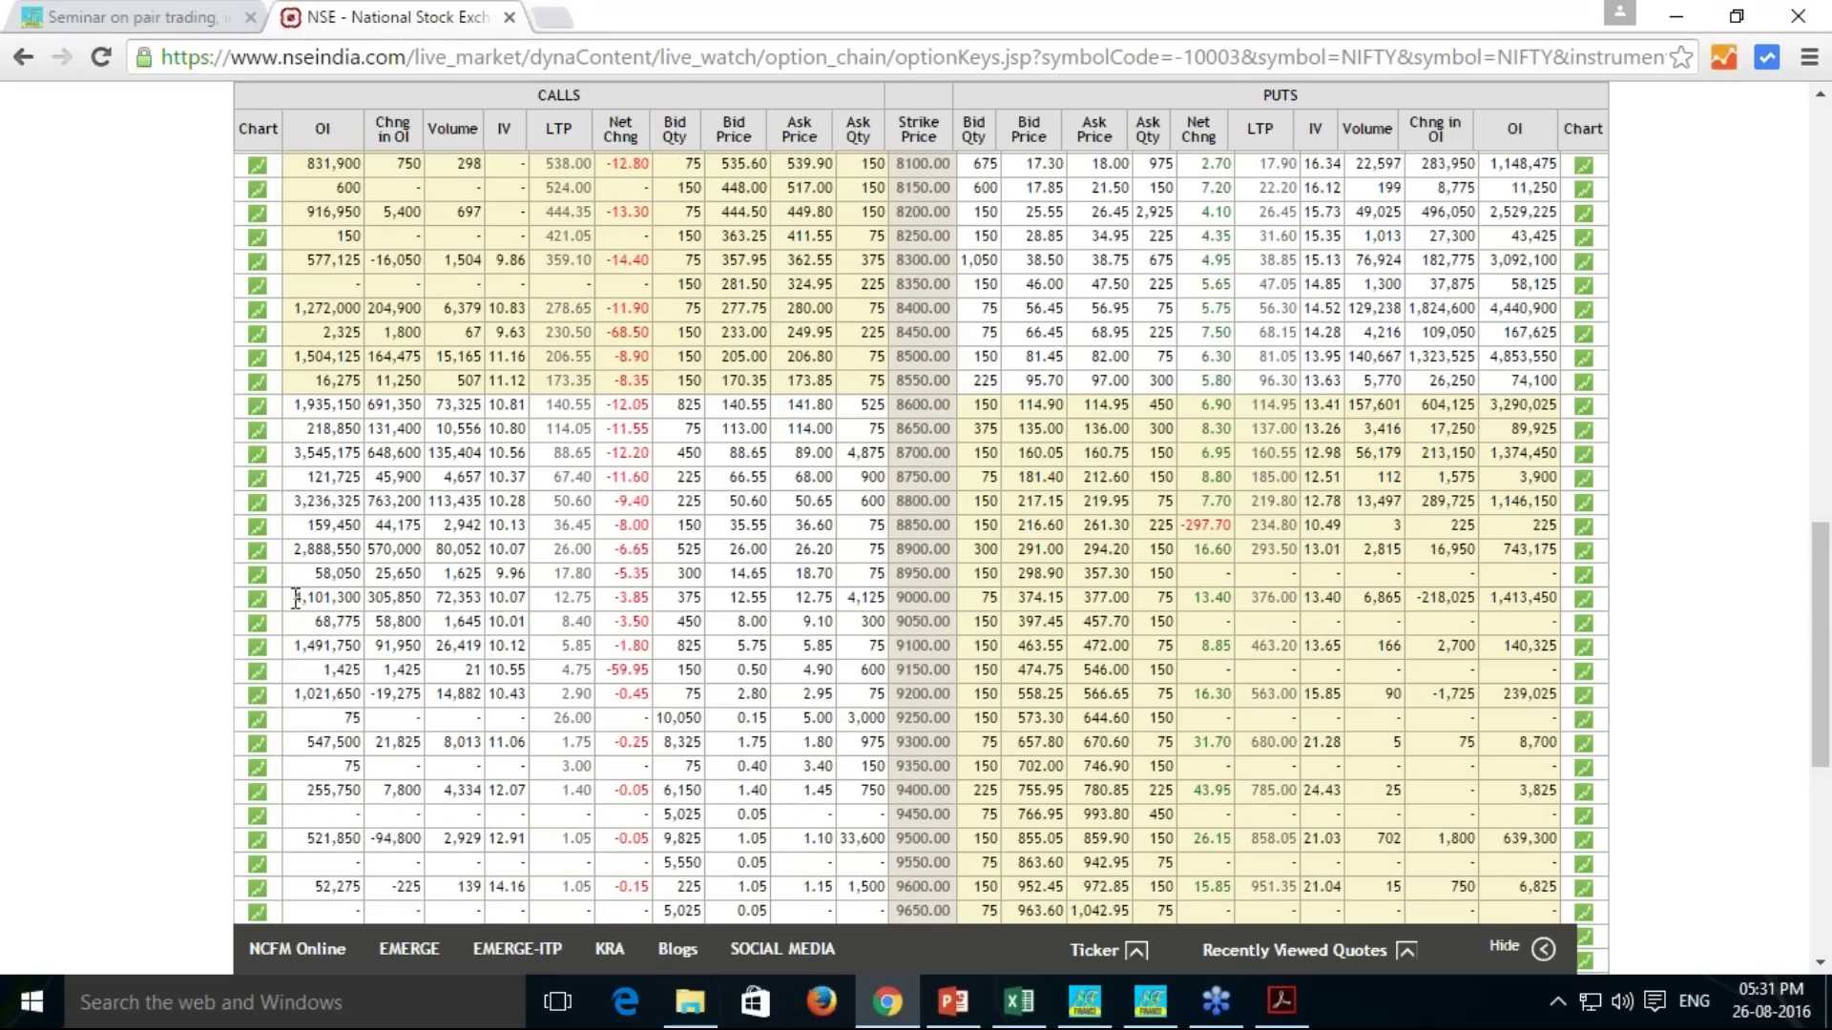
drag(292, 598, 381, 597)
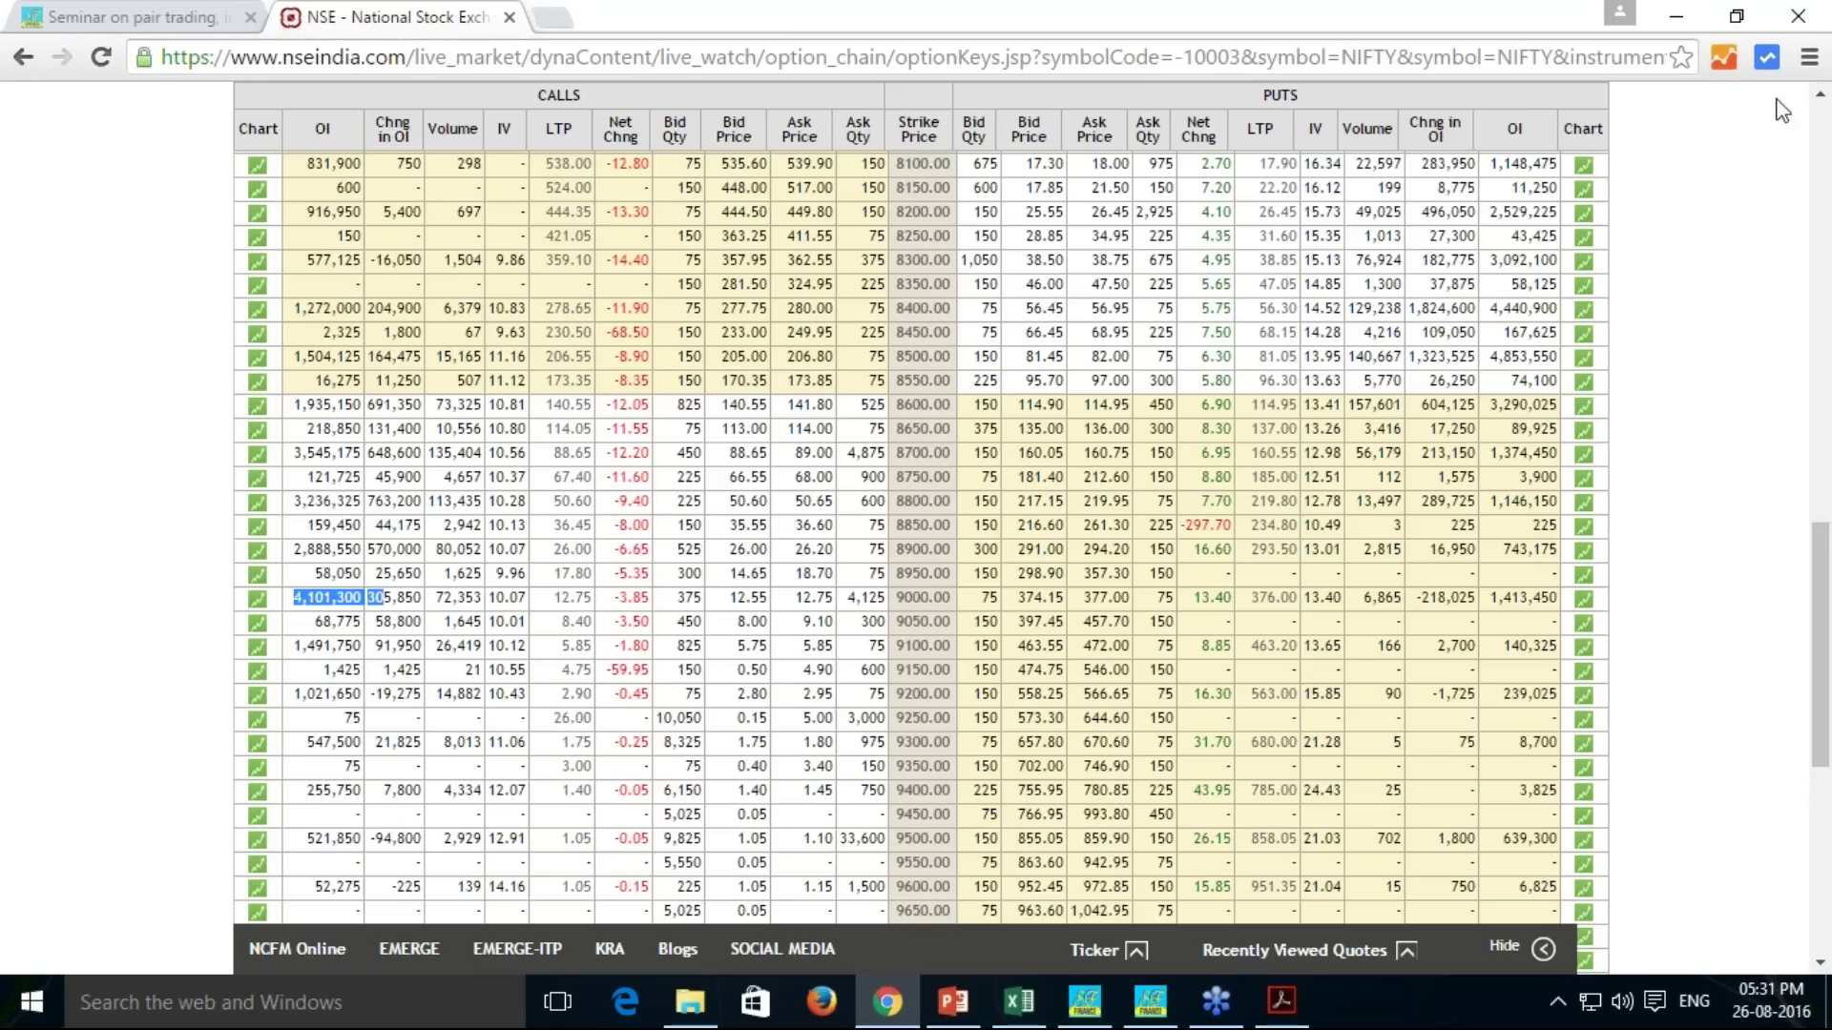
click(1809, 67)
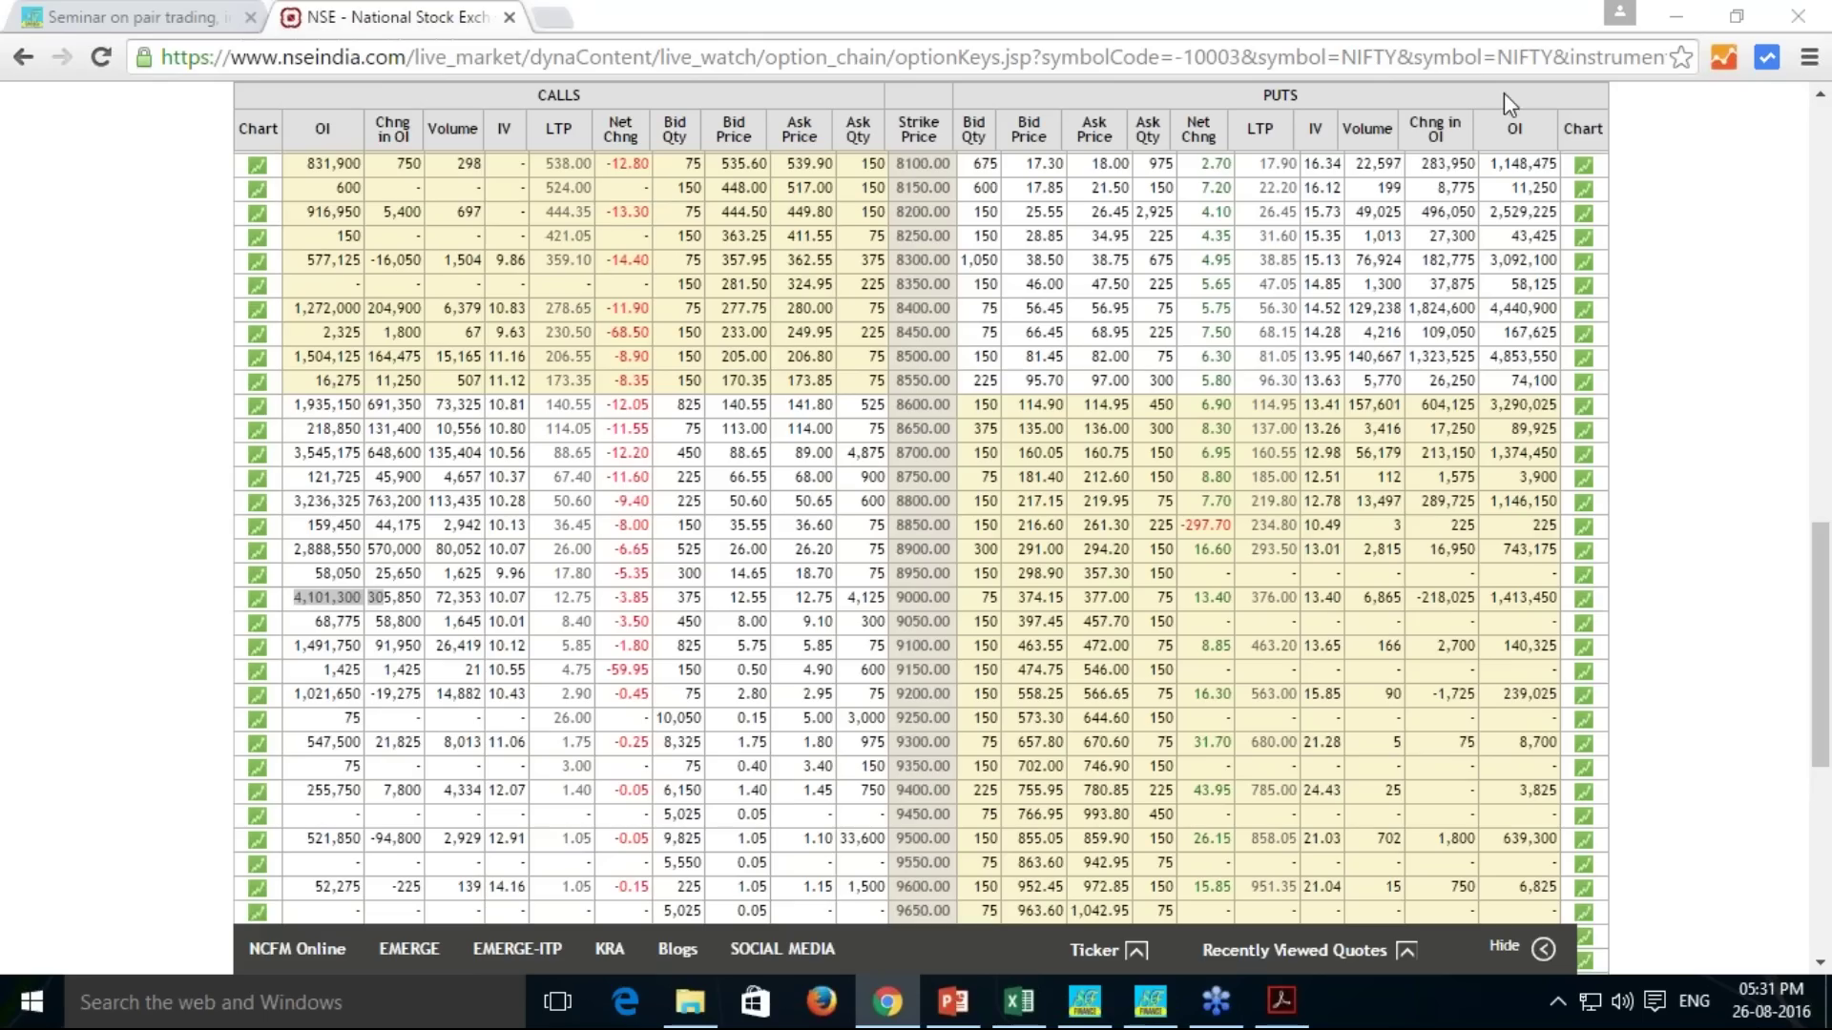
click(1454, 61)
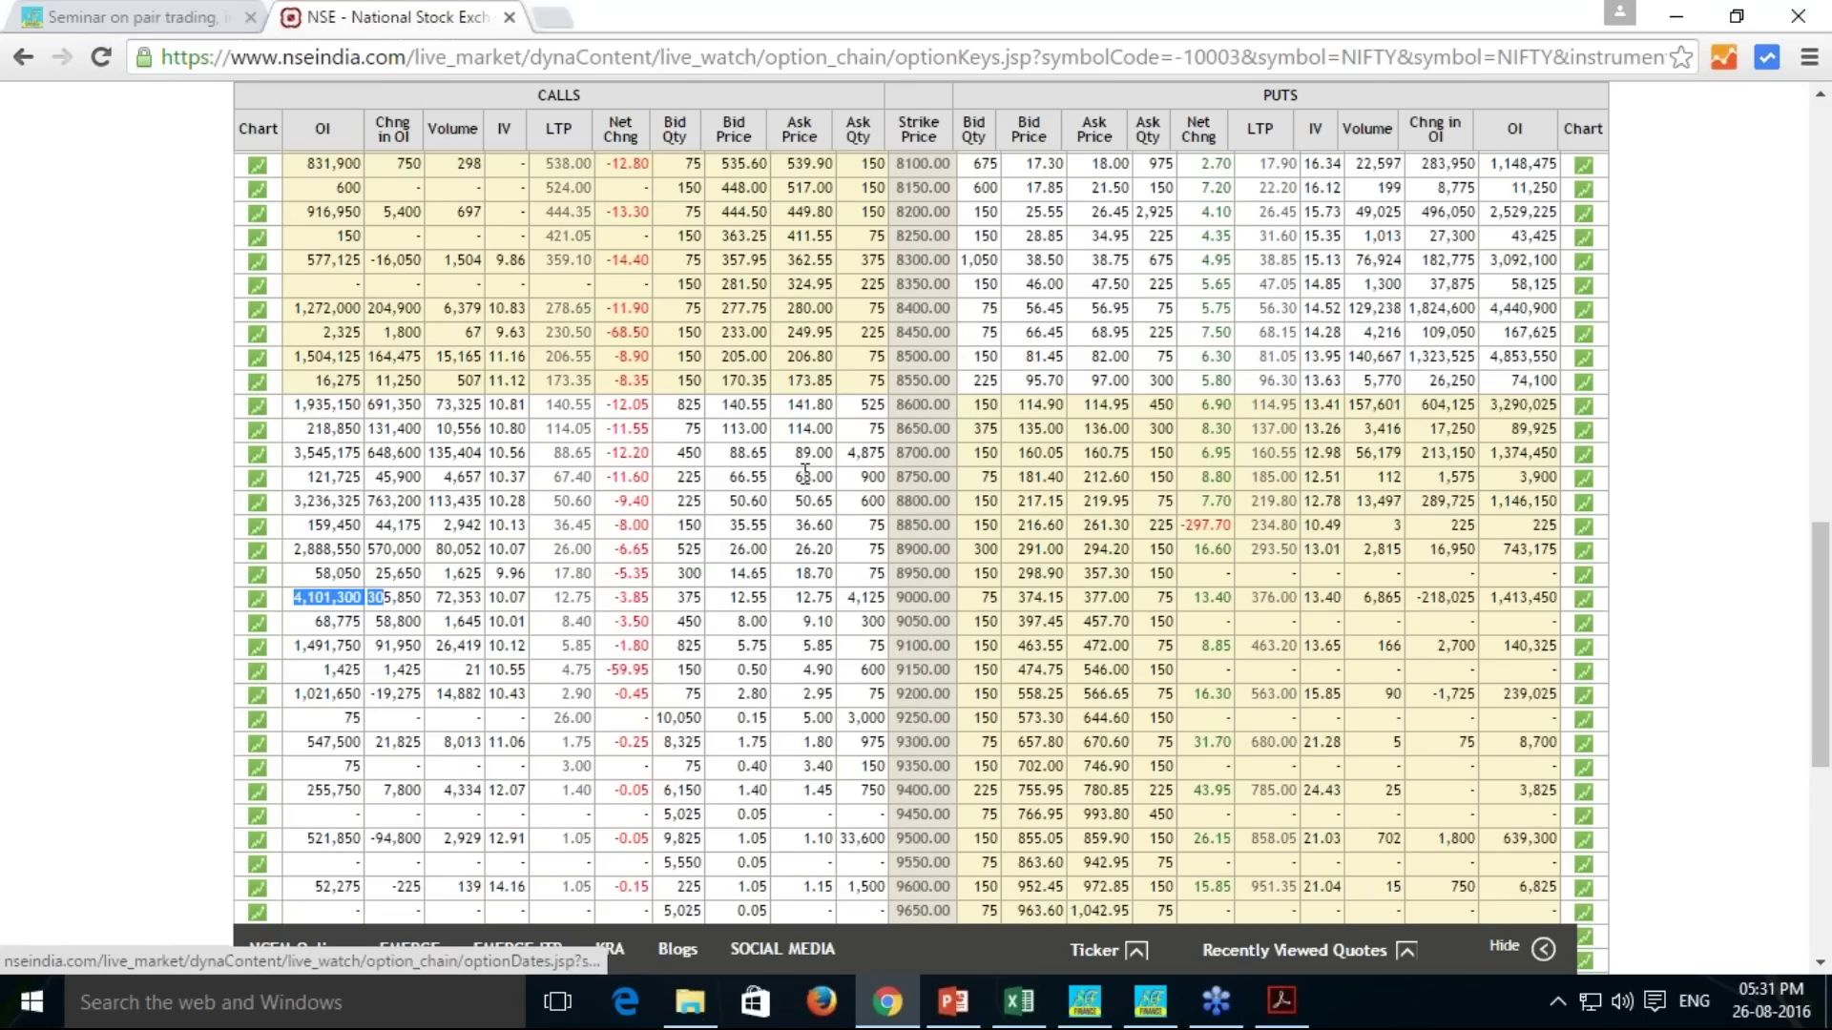
drag(291, 454, 363, 459)
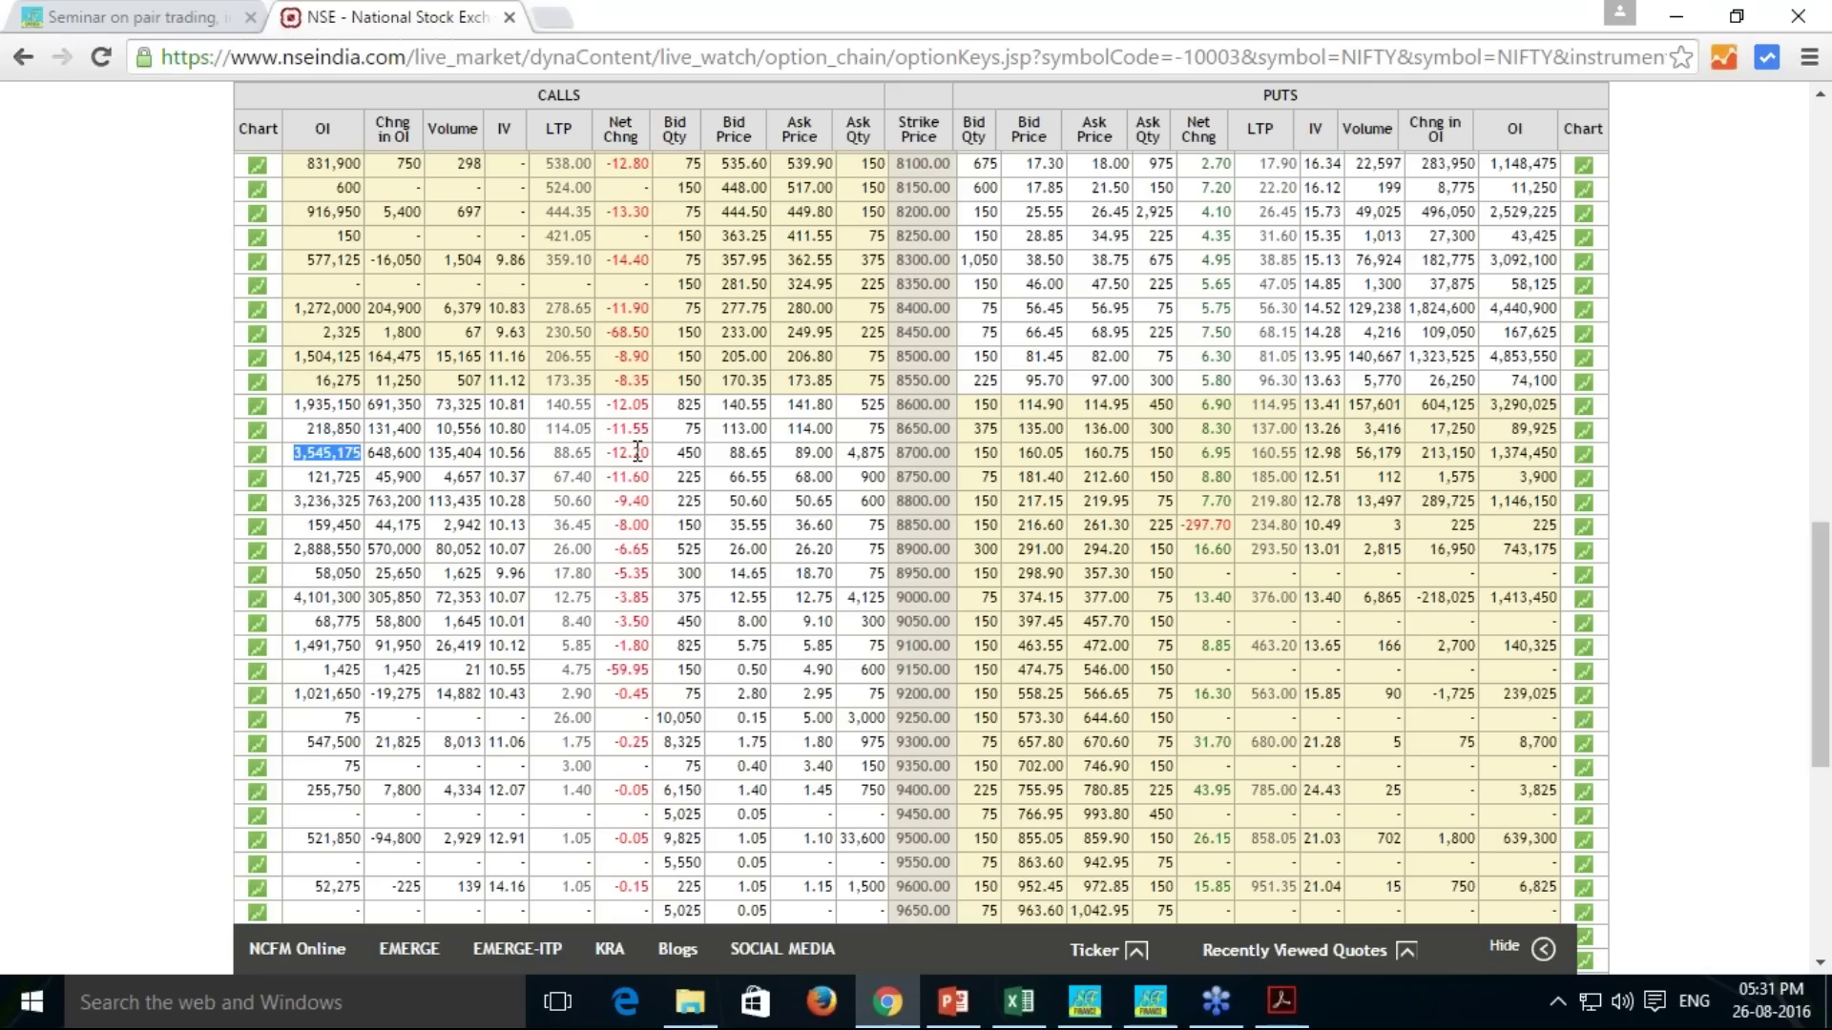
Highlight the put open interest at the 8400 strike and compare it with the lower strikes
click(1493, 367)
drag(1490, 355, 1570, 308)
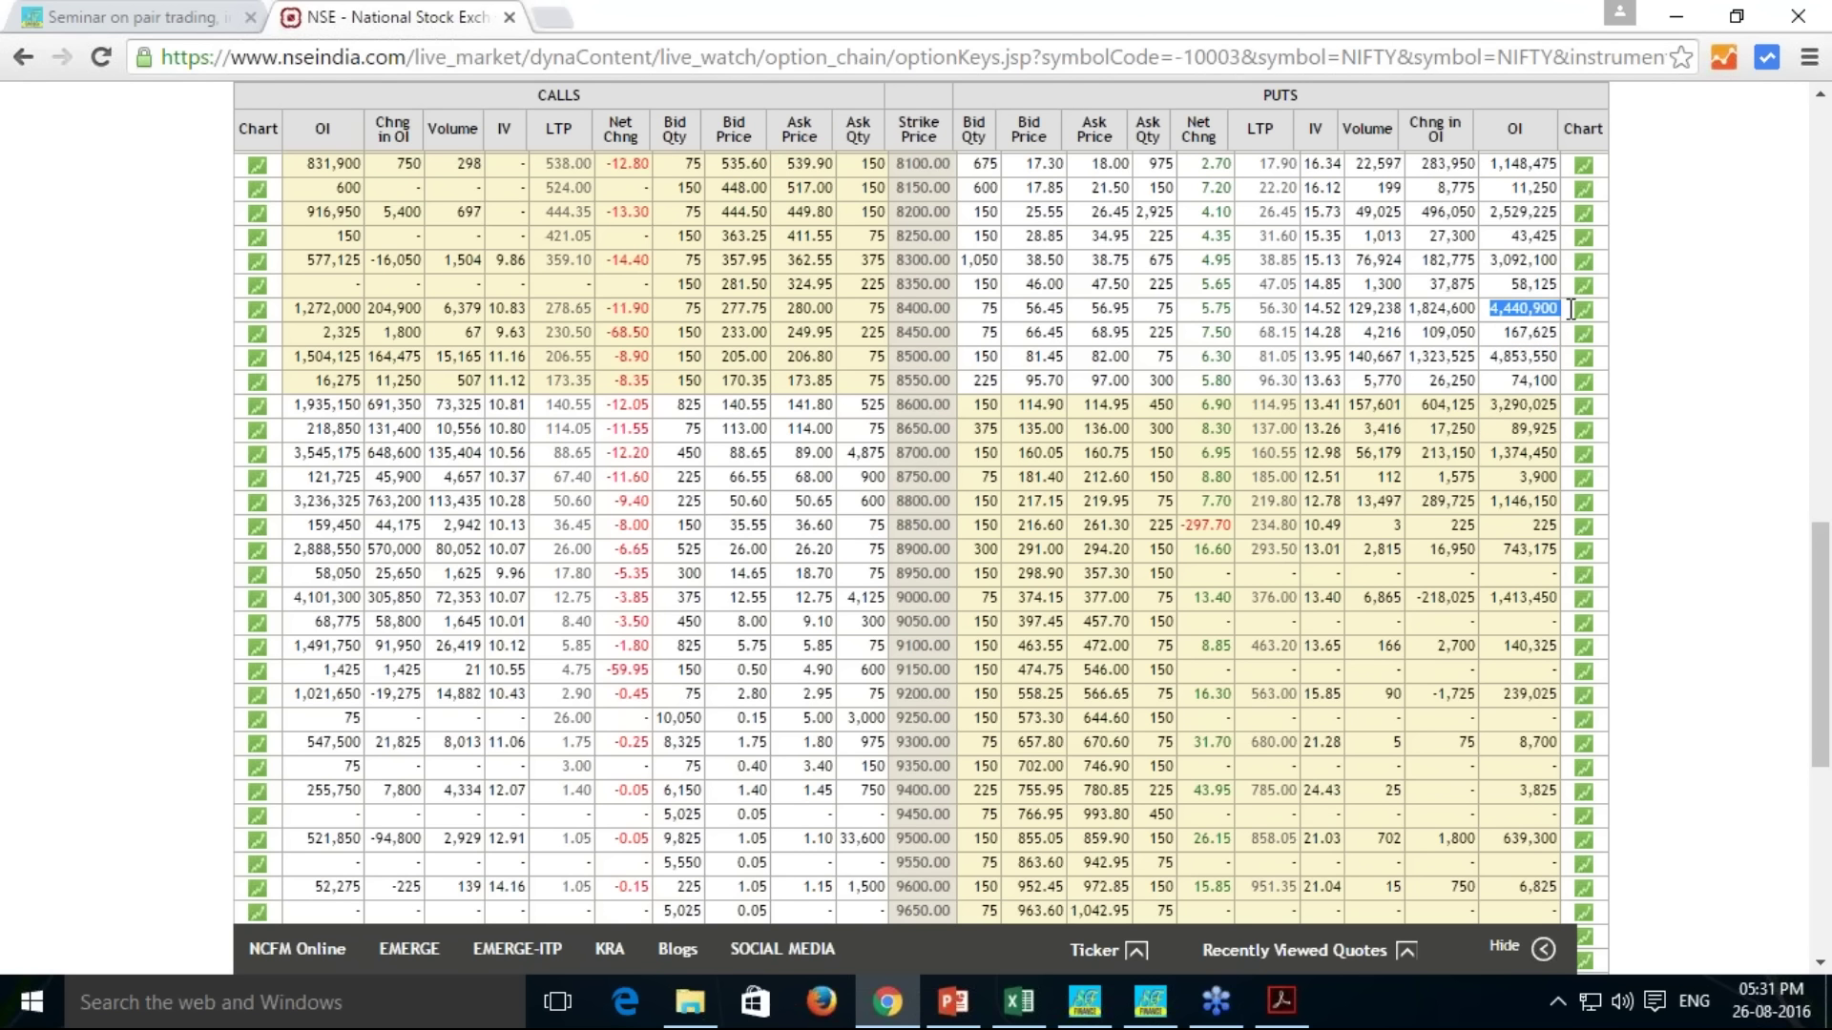
scroll(1520, 410, up, 3)
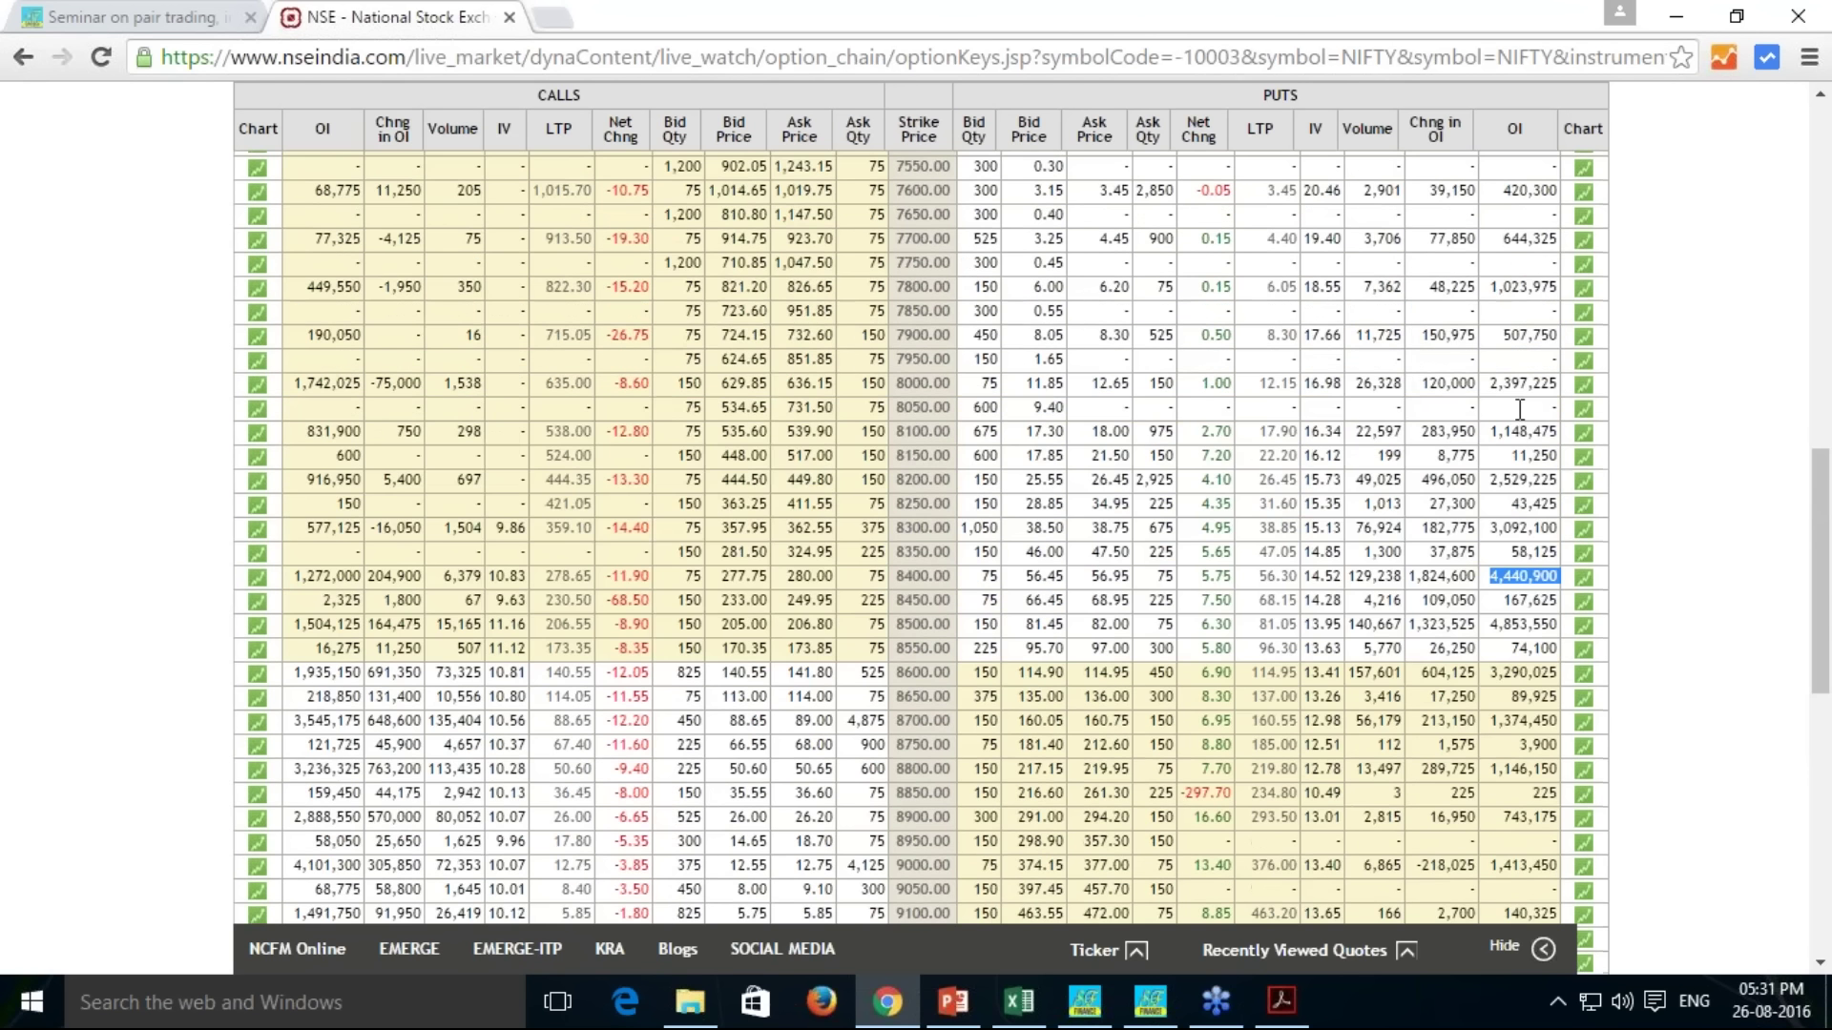
scroll(1519, 410, down, 3)
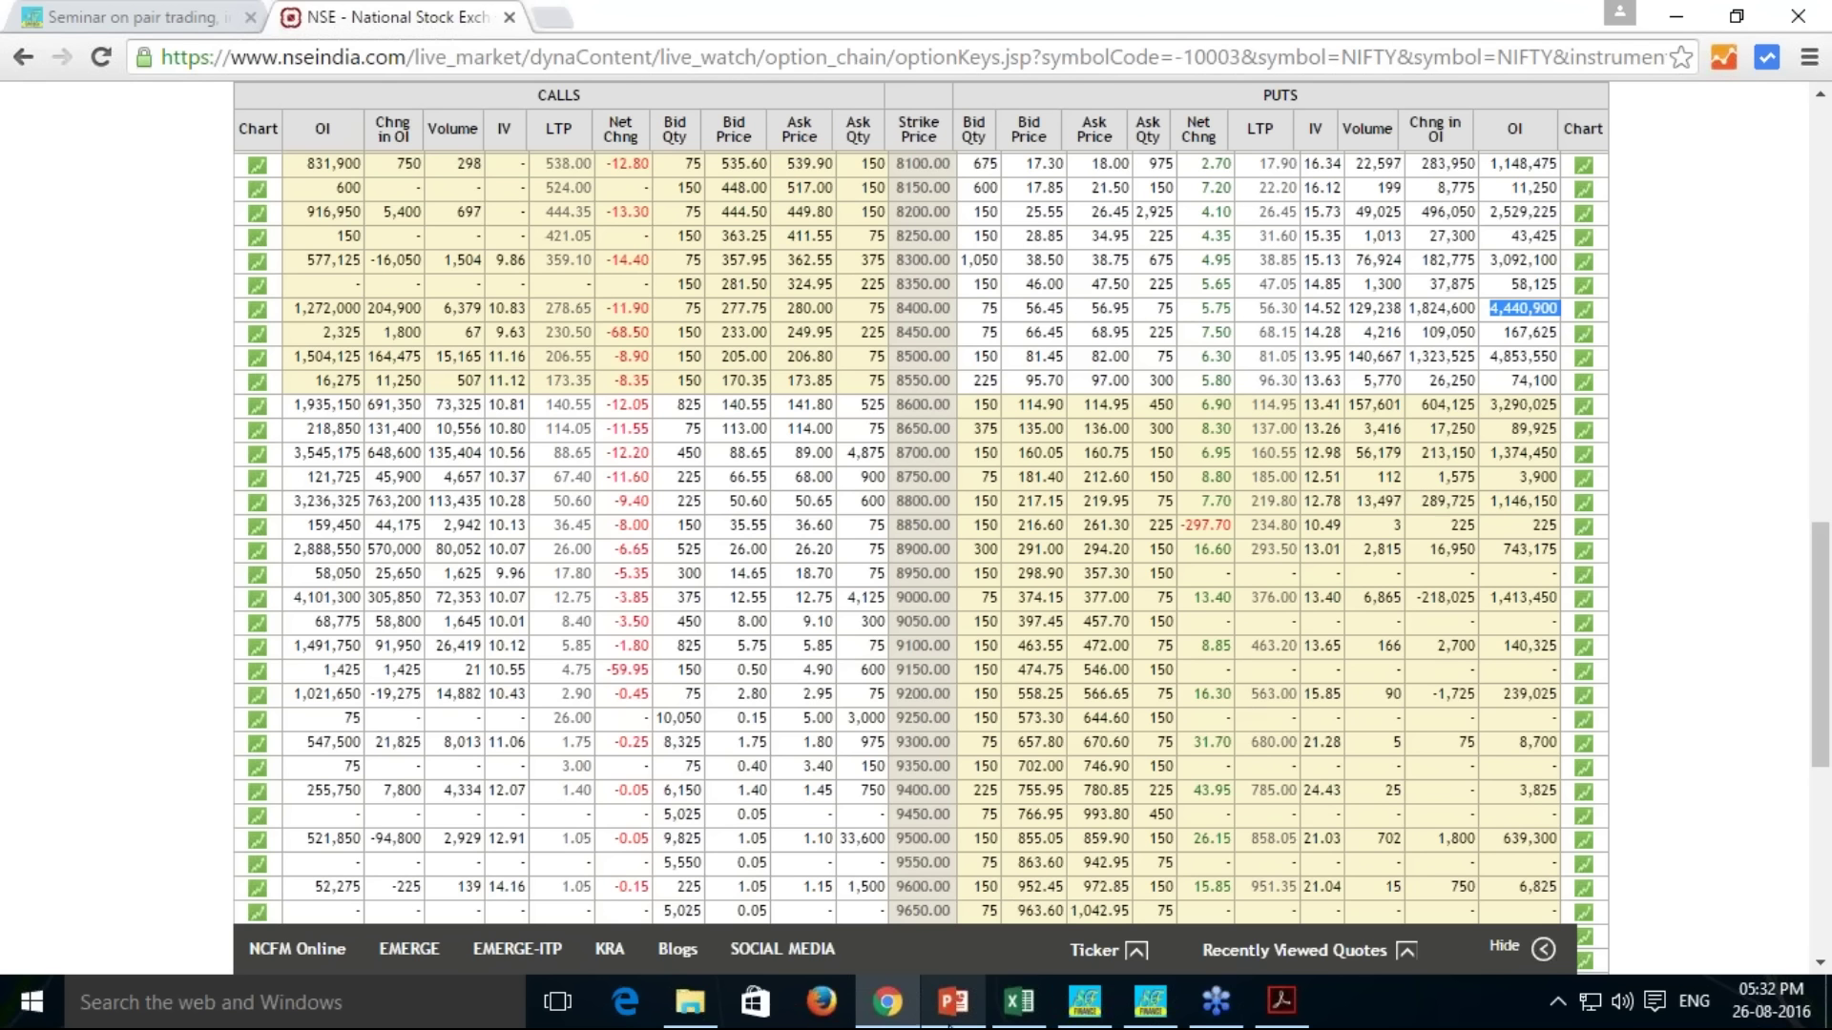
Switch to the PowerPoint presentation and go back through the slides to slide 11, Put Call Priority Ratio Analysis
click(952, 1001)
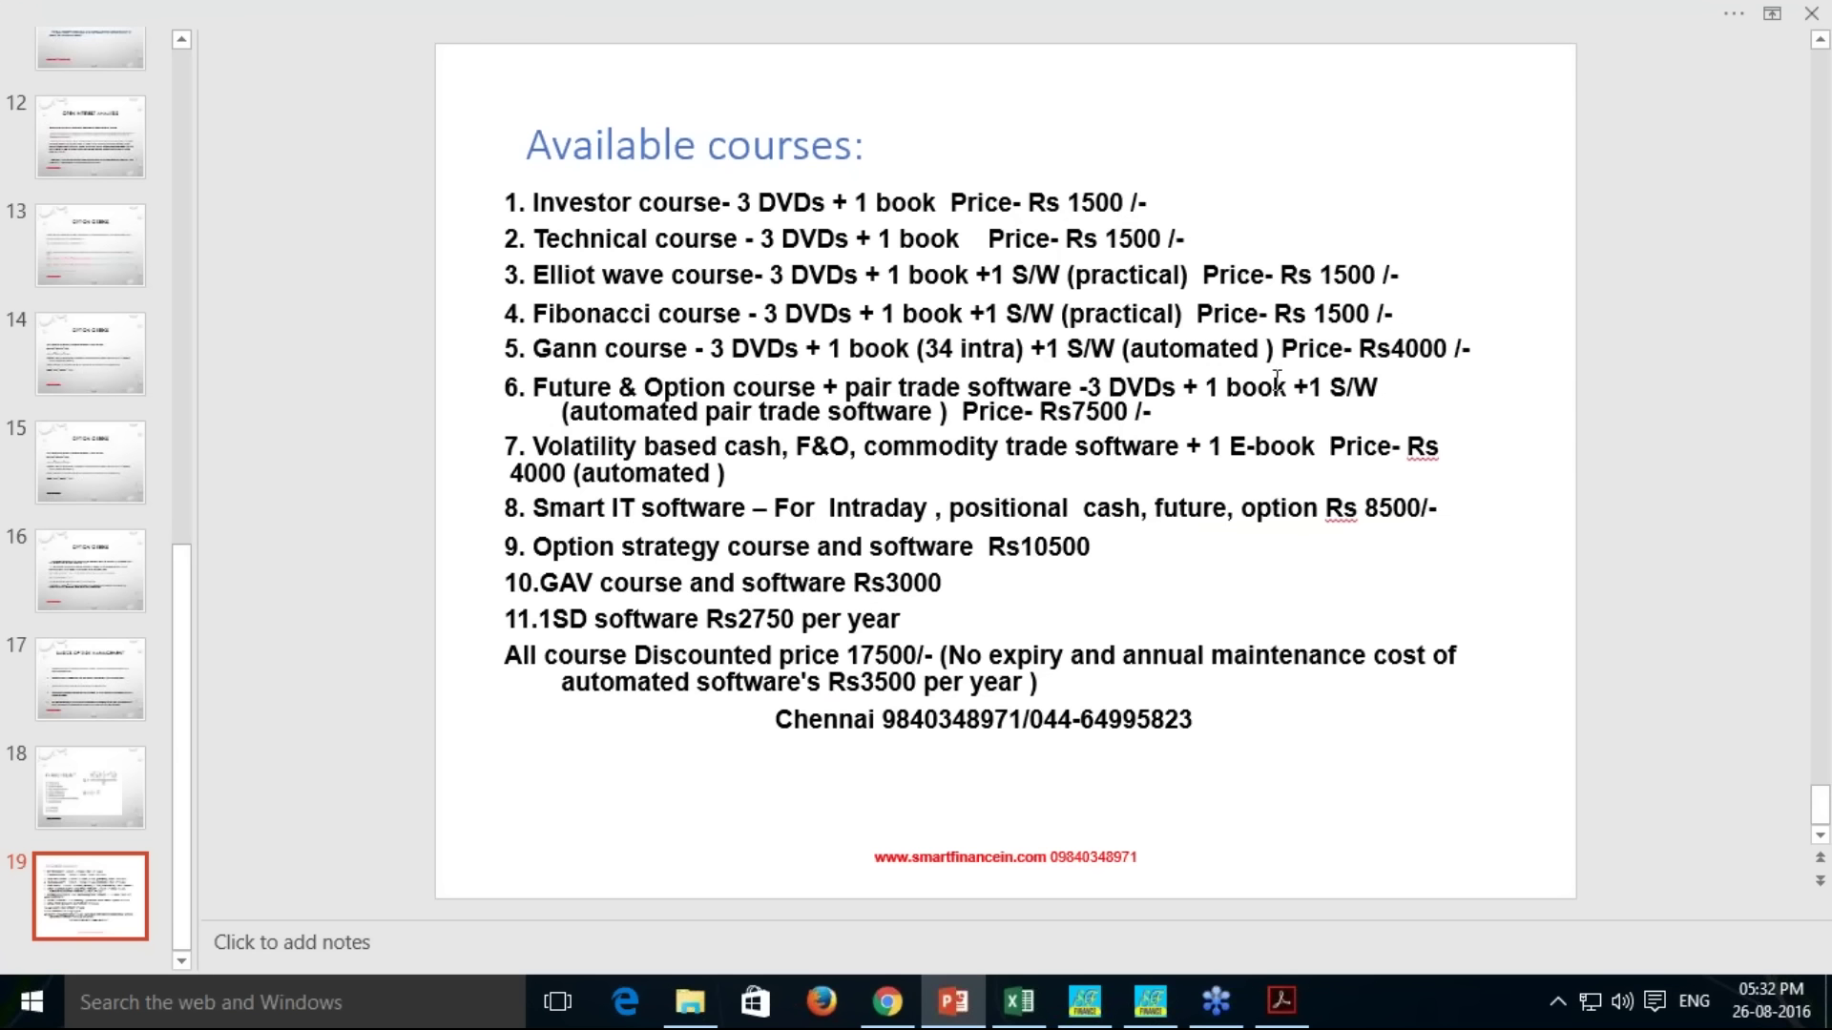
click(112, 587)
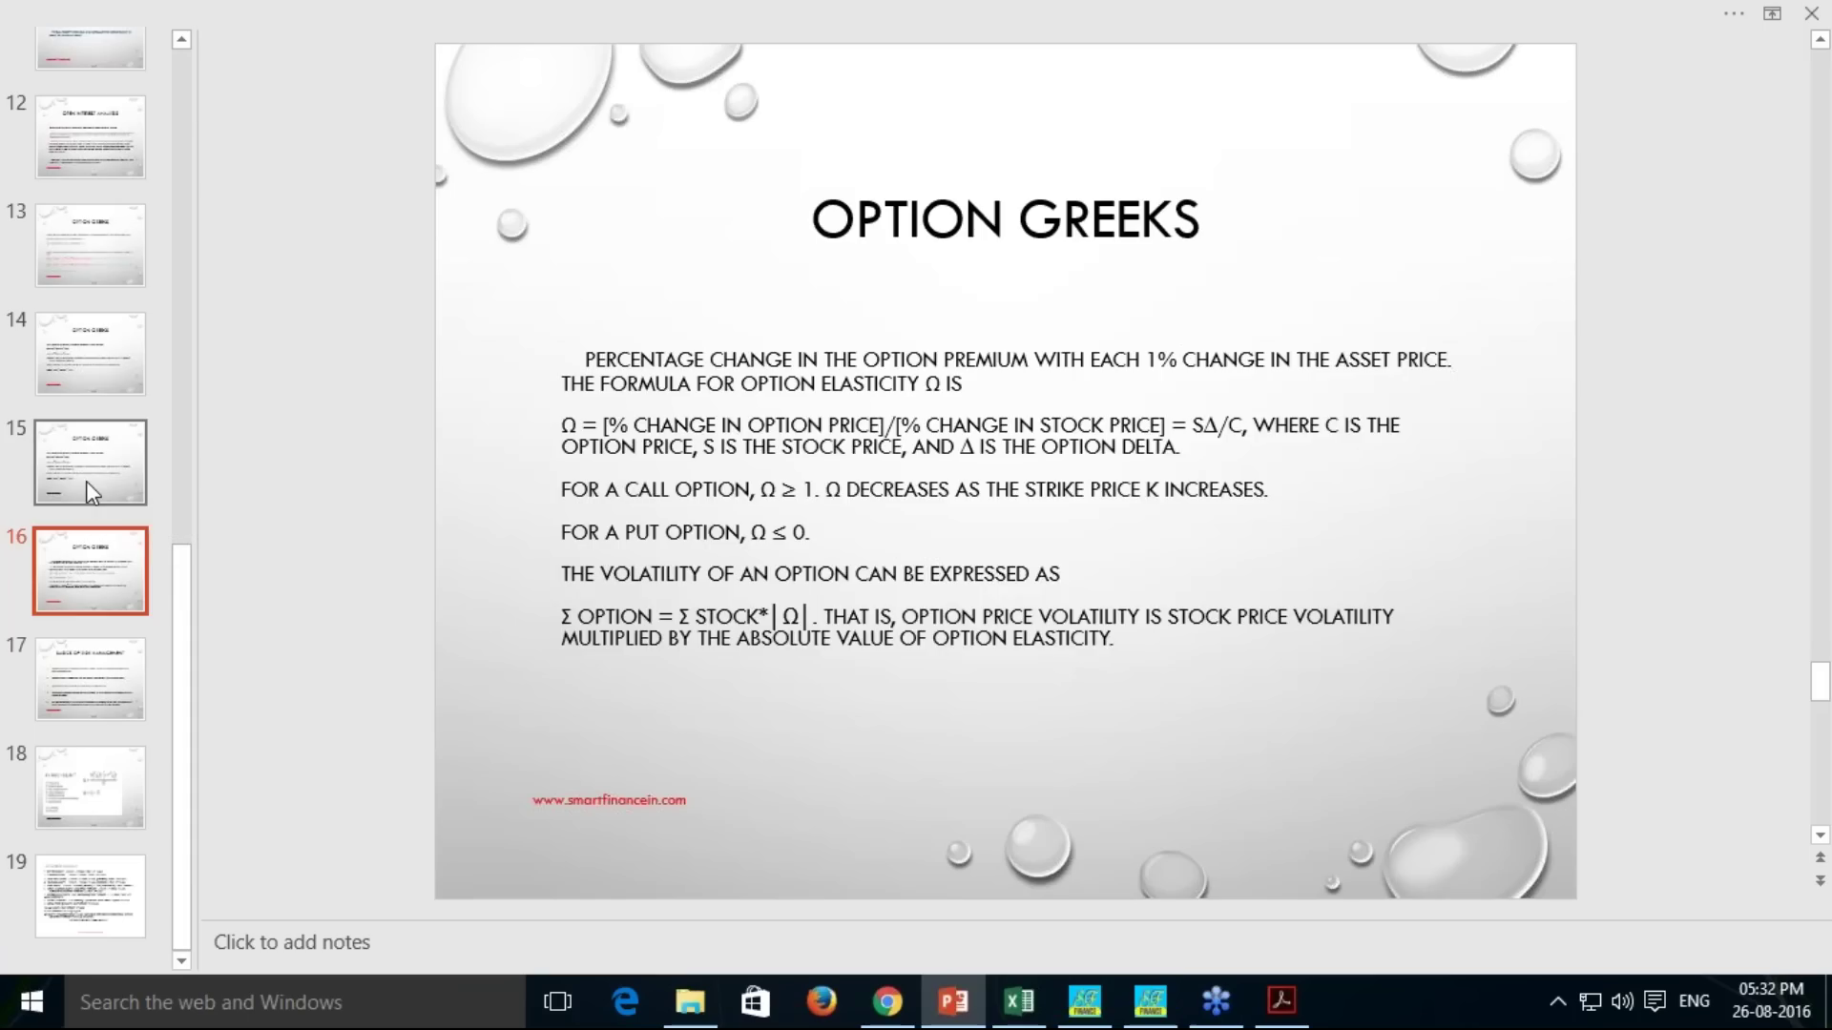
click(86, 481)
click(95, 358)
click(106, 261)
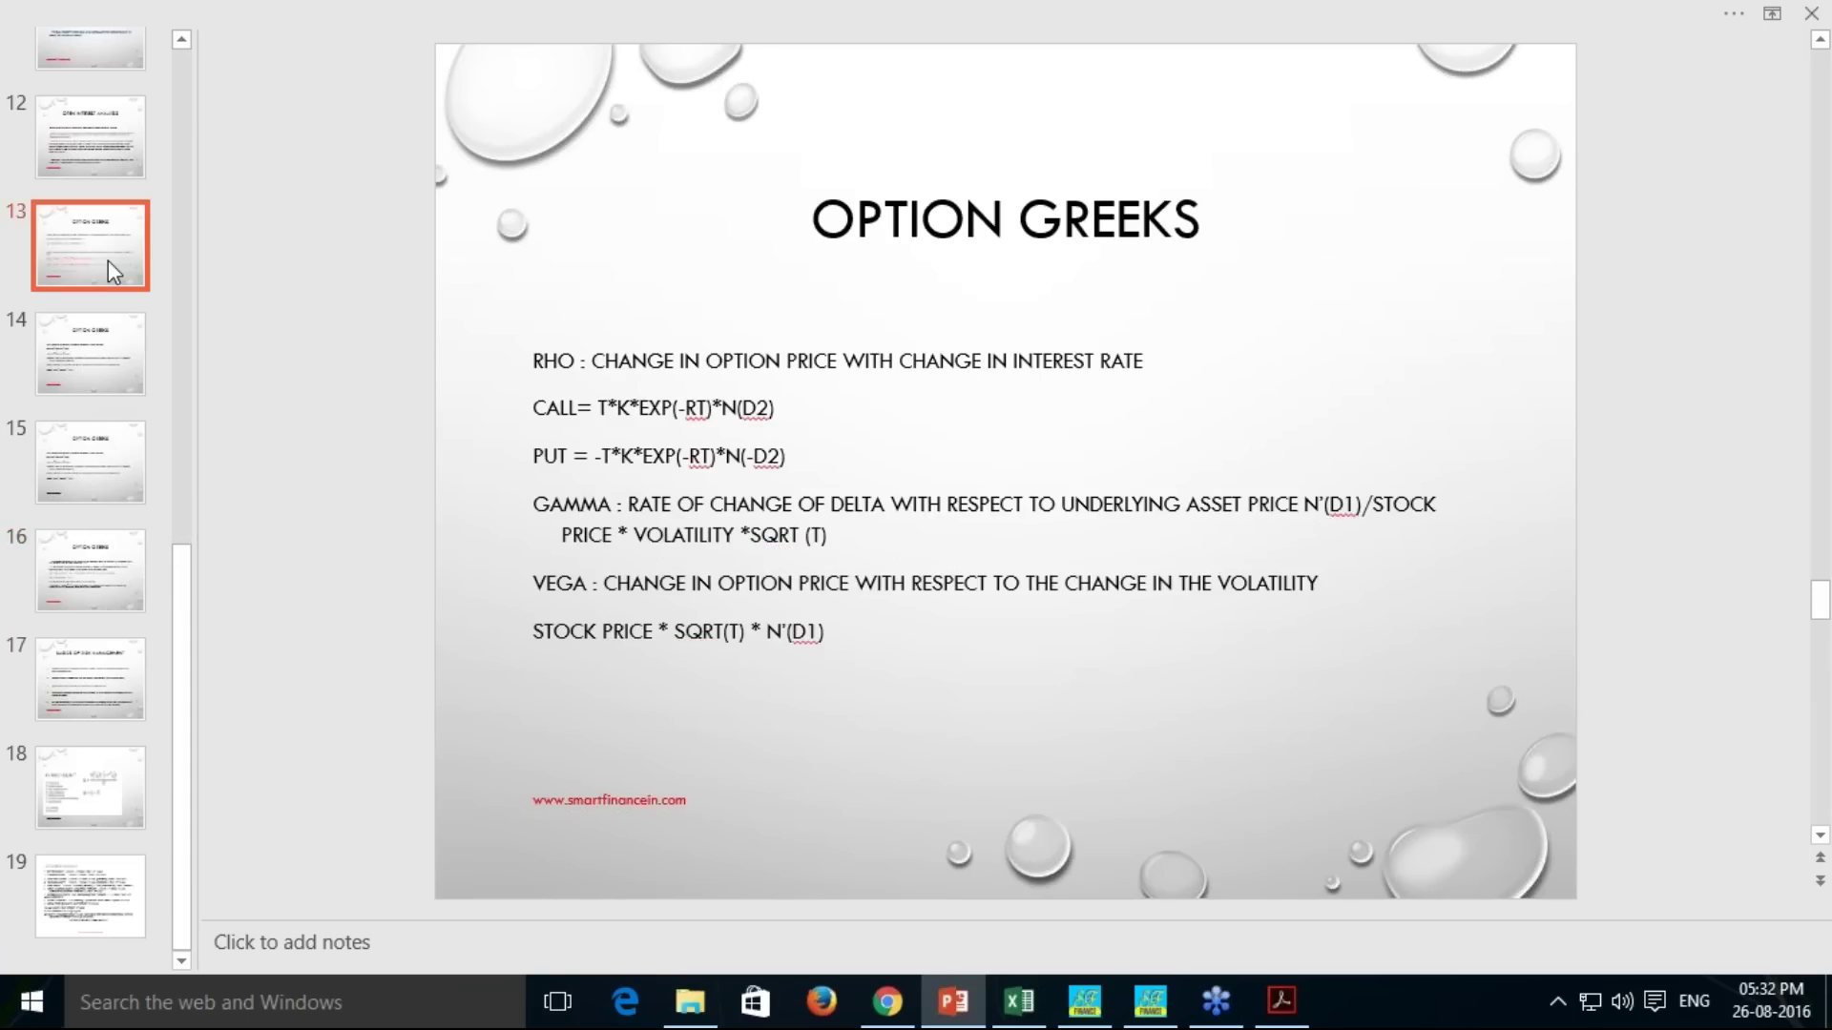
click(101, 152)
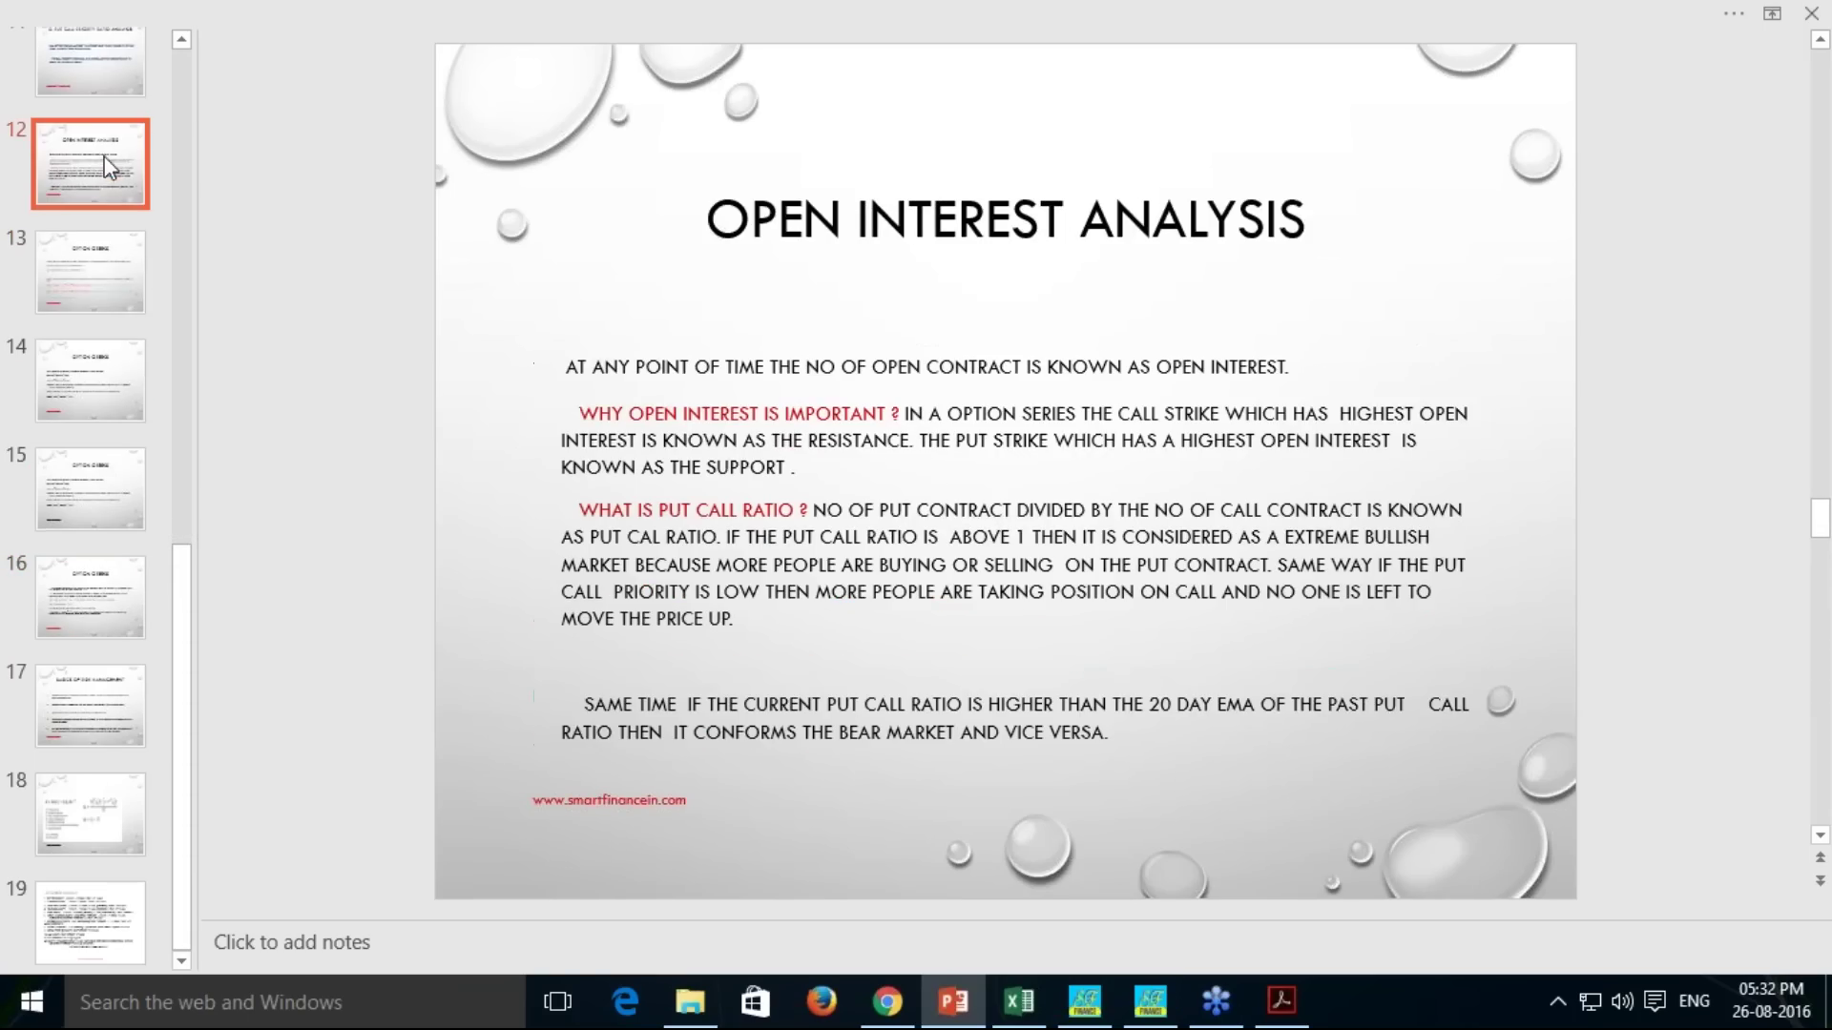
scroll(104, 157, up, 1)
click(105, 153)
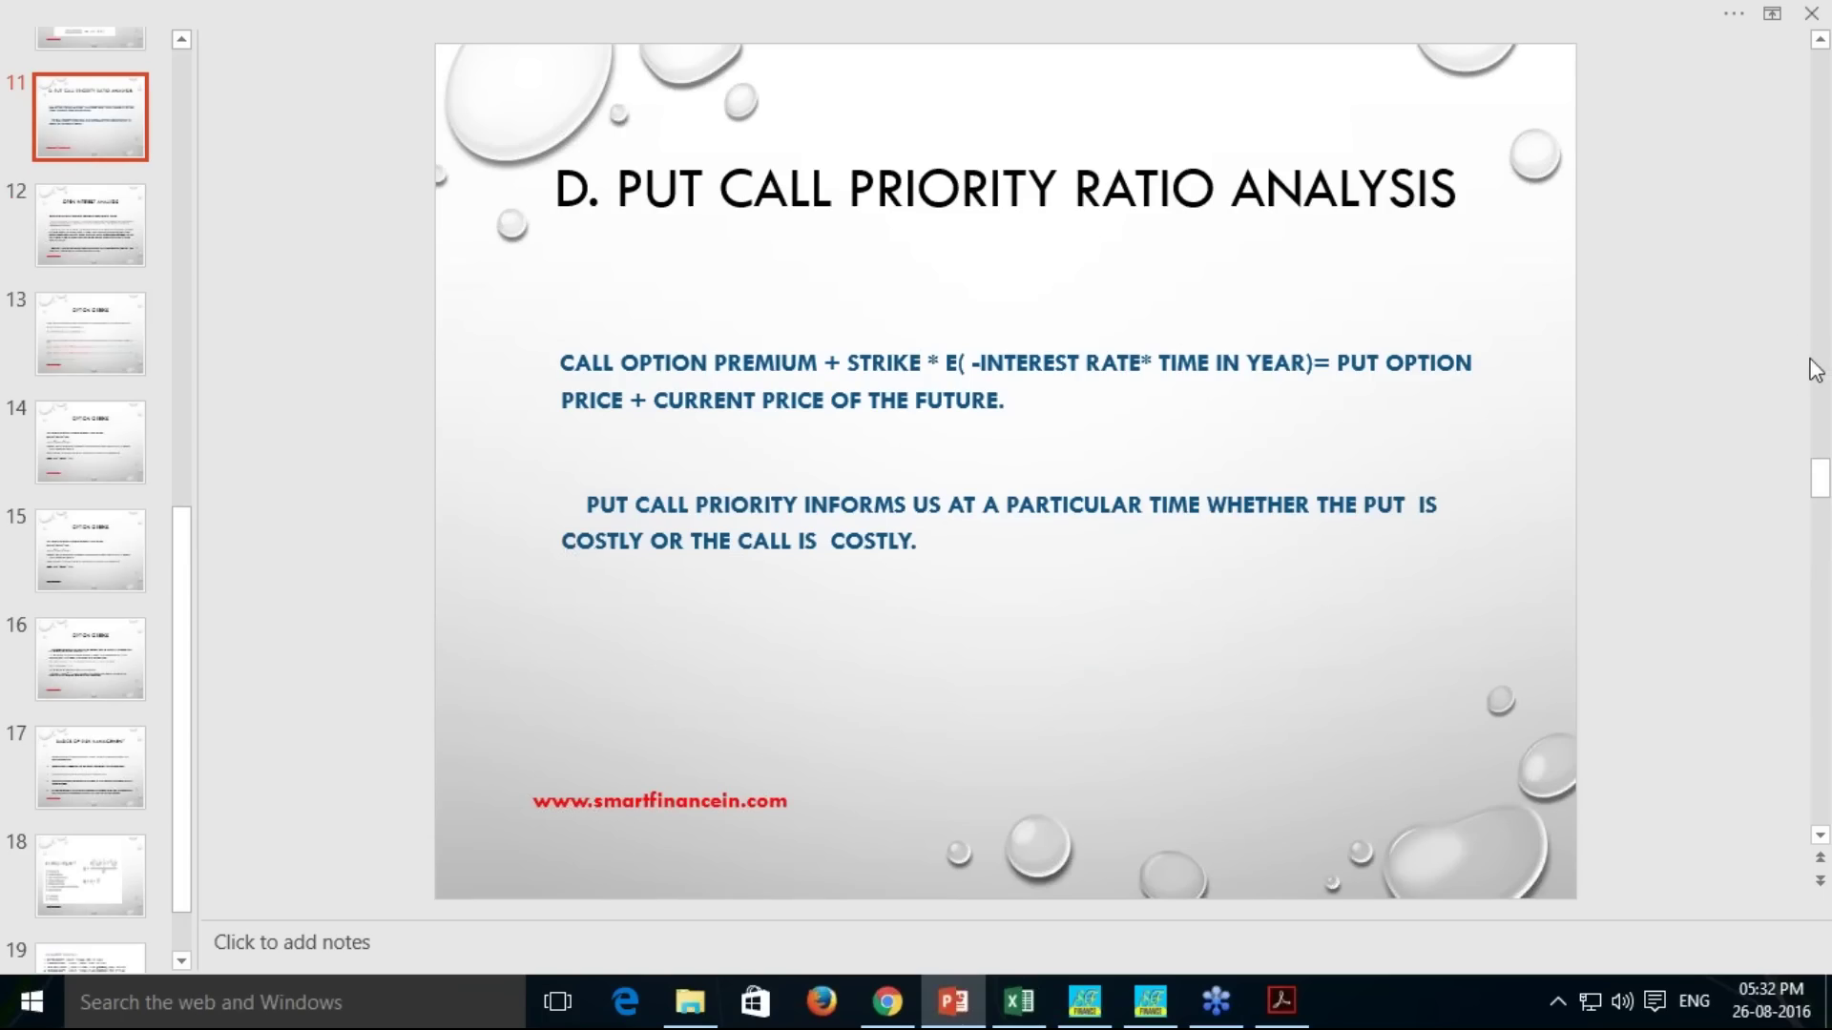
Underline the option, interest rate, time in year and current future price terms of the put call formula with the pen
key(ctrl+2)
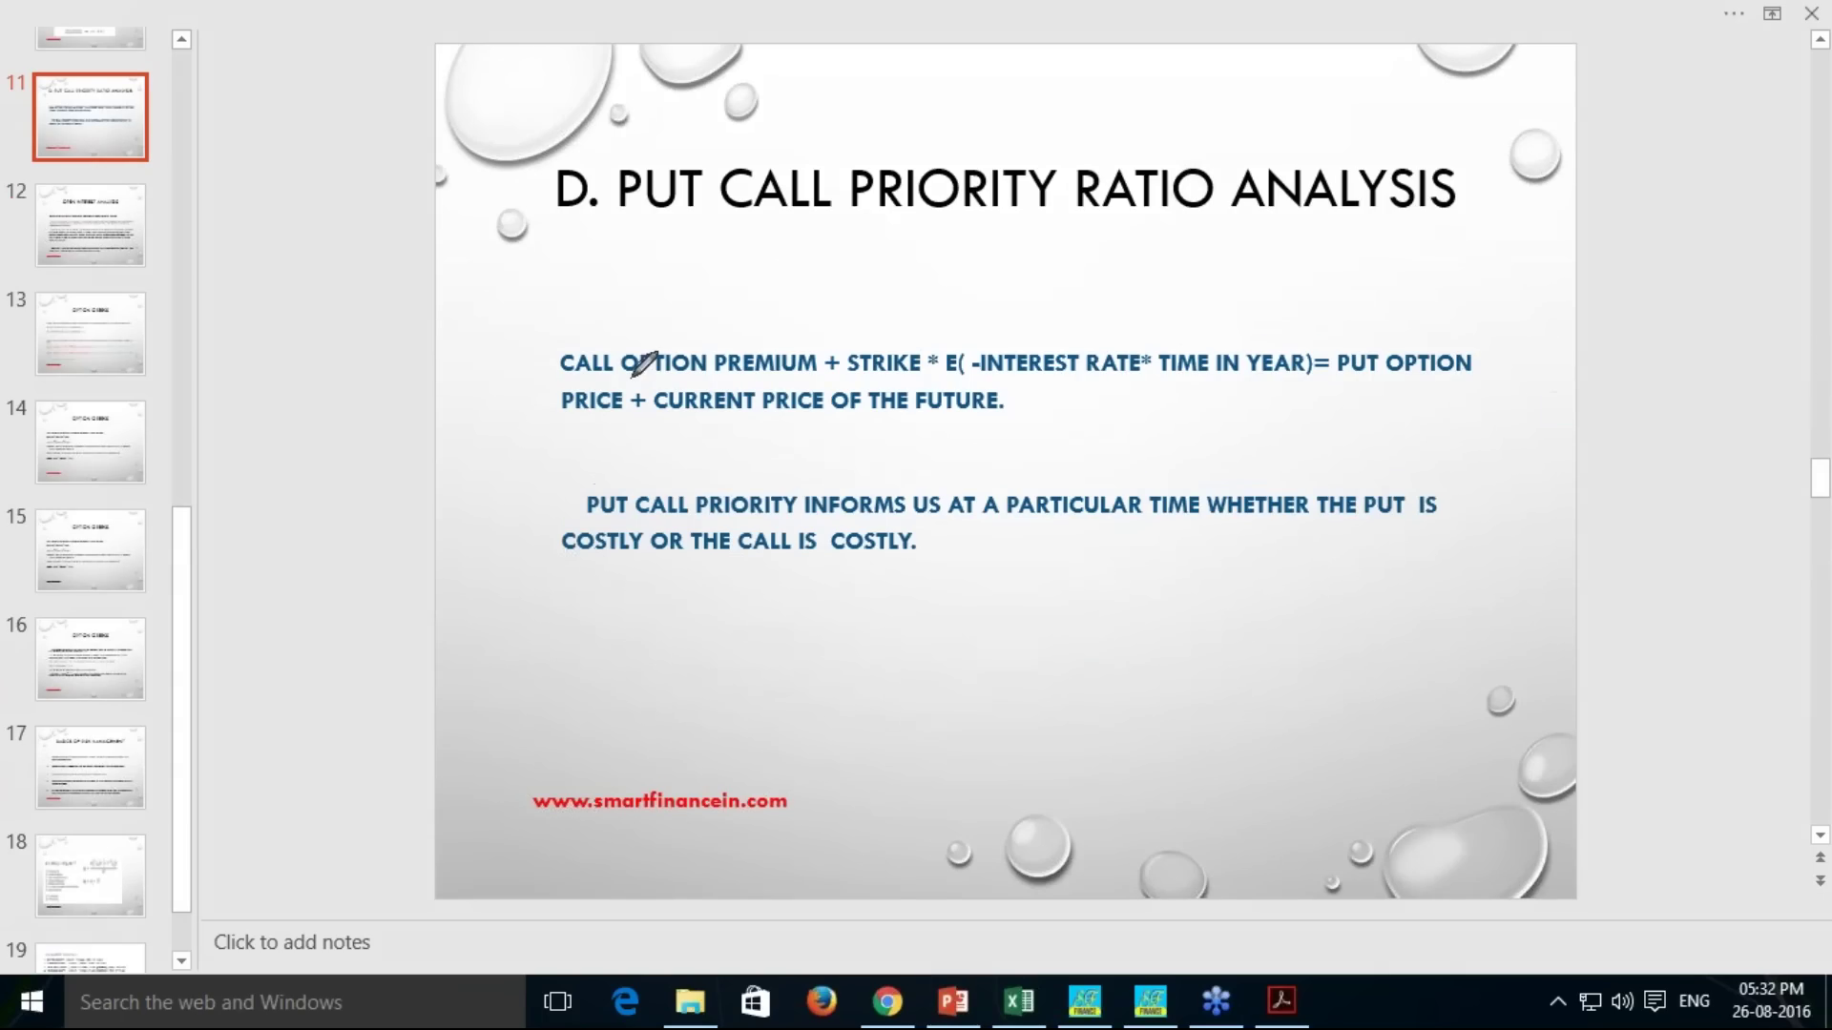
drag(631, 378, 693, 378)
drag(1032, 385, 1299, 383)
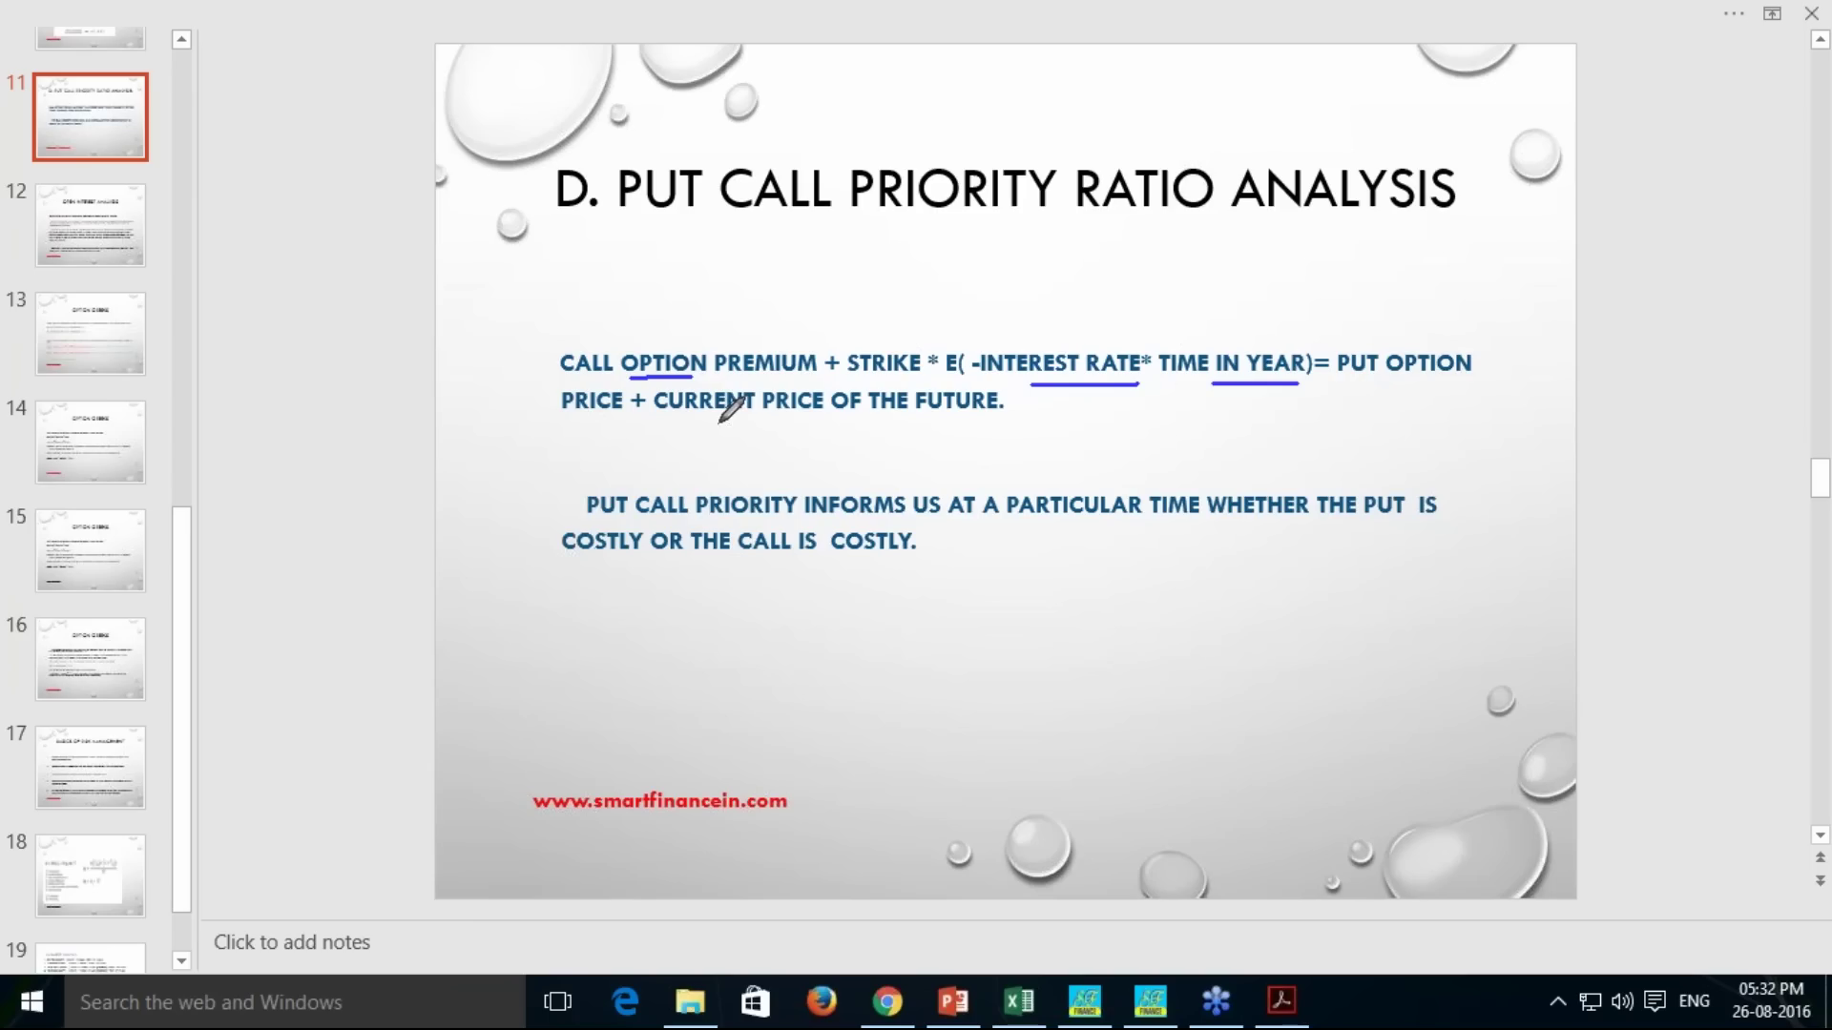
drag(707, 423, 959, 422)
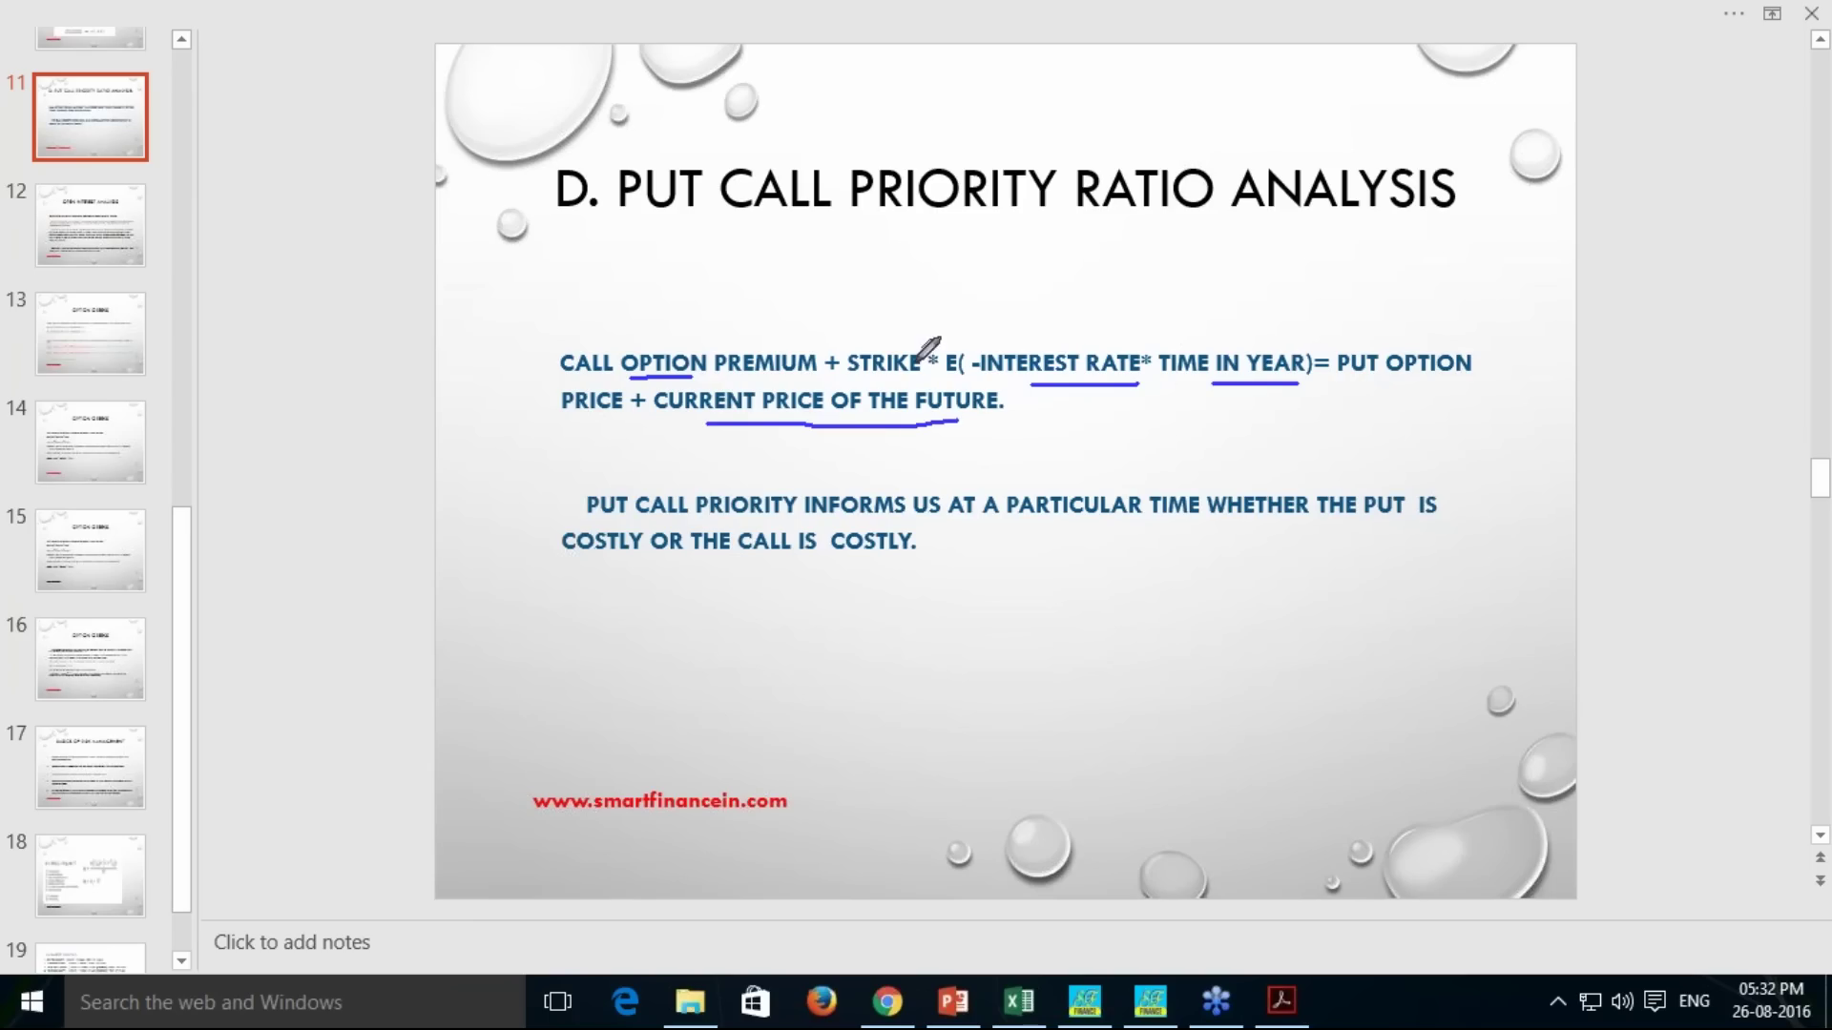
Draw a pen arc linking the call option and time in year terms, and underline the put option term
mouse_move(640, 339)
mouse_down()
mouse_move(933, 245)
mouse_move(1201, 298)
mouse_move(1213, 334)
mouse_up()
drag(1351, 381, 1412, 380)
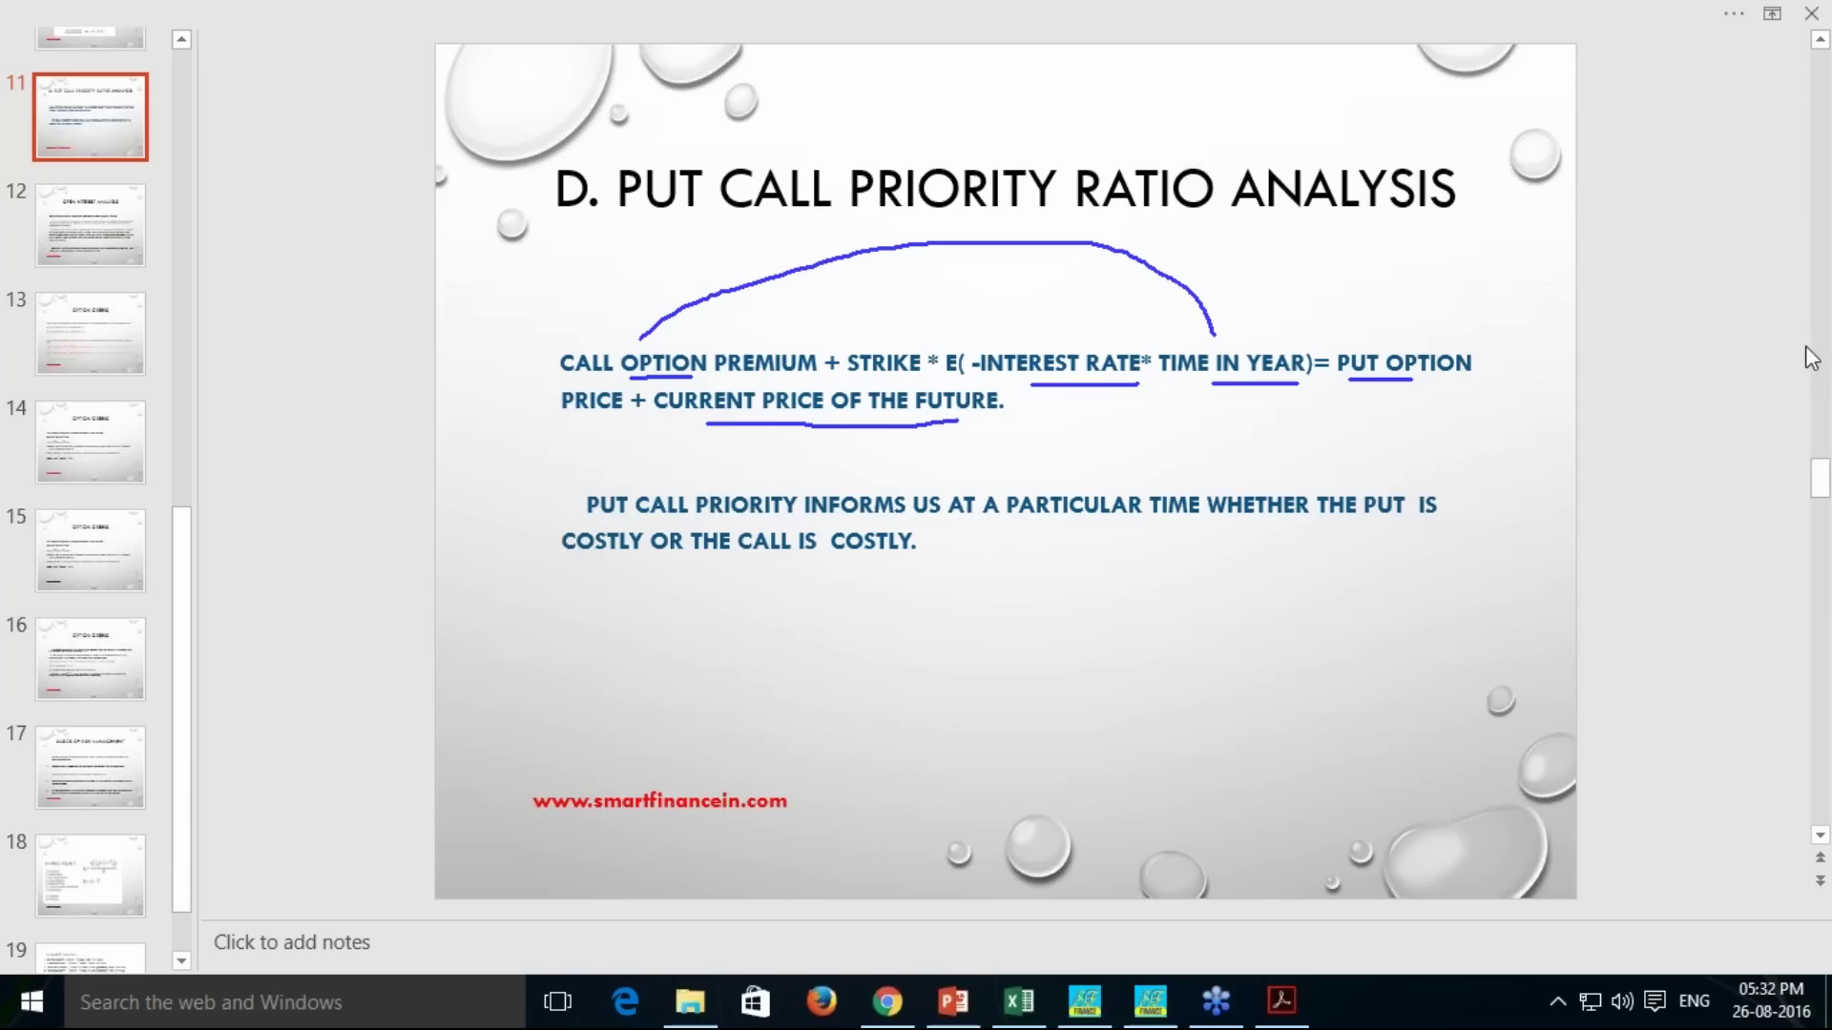
Switch to the optionprice.xls workbook in Excel and enter the strike 8500 in cell C67 of Sheet1
mouse_move(887, 1001)
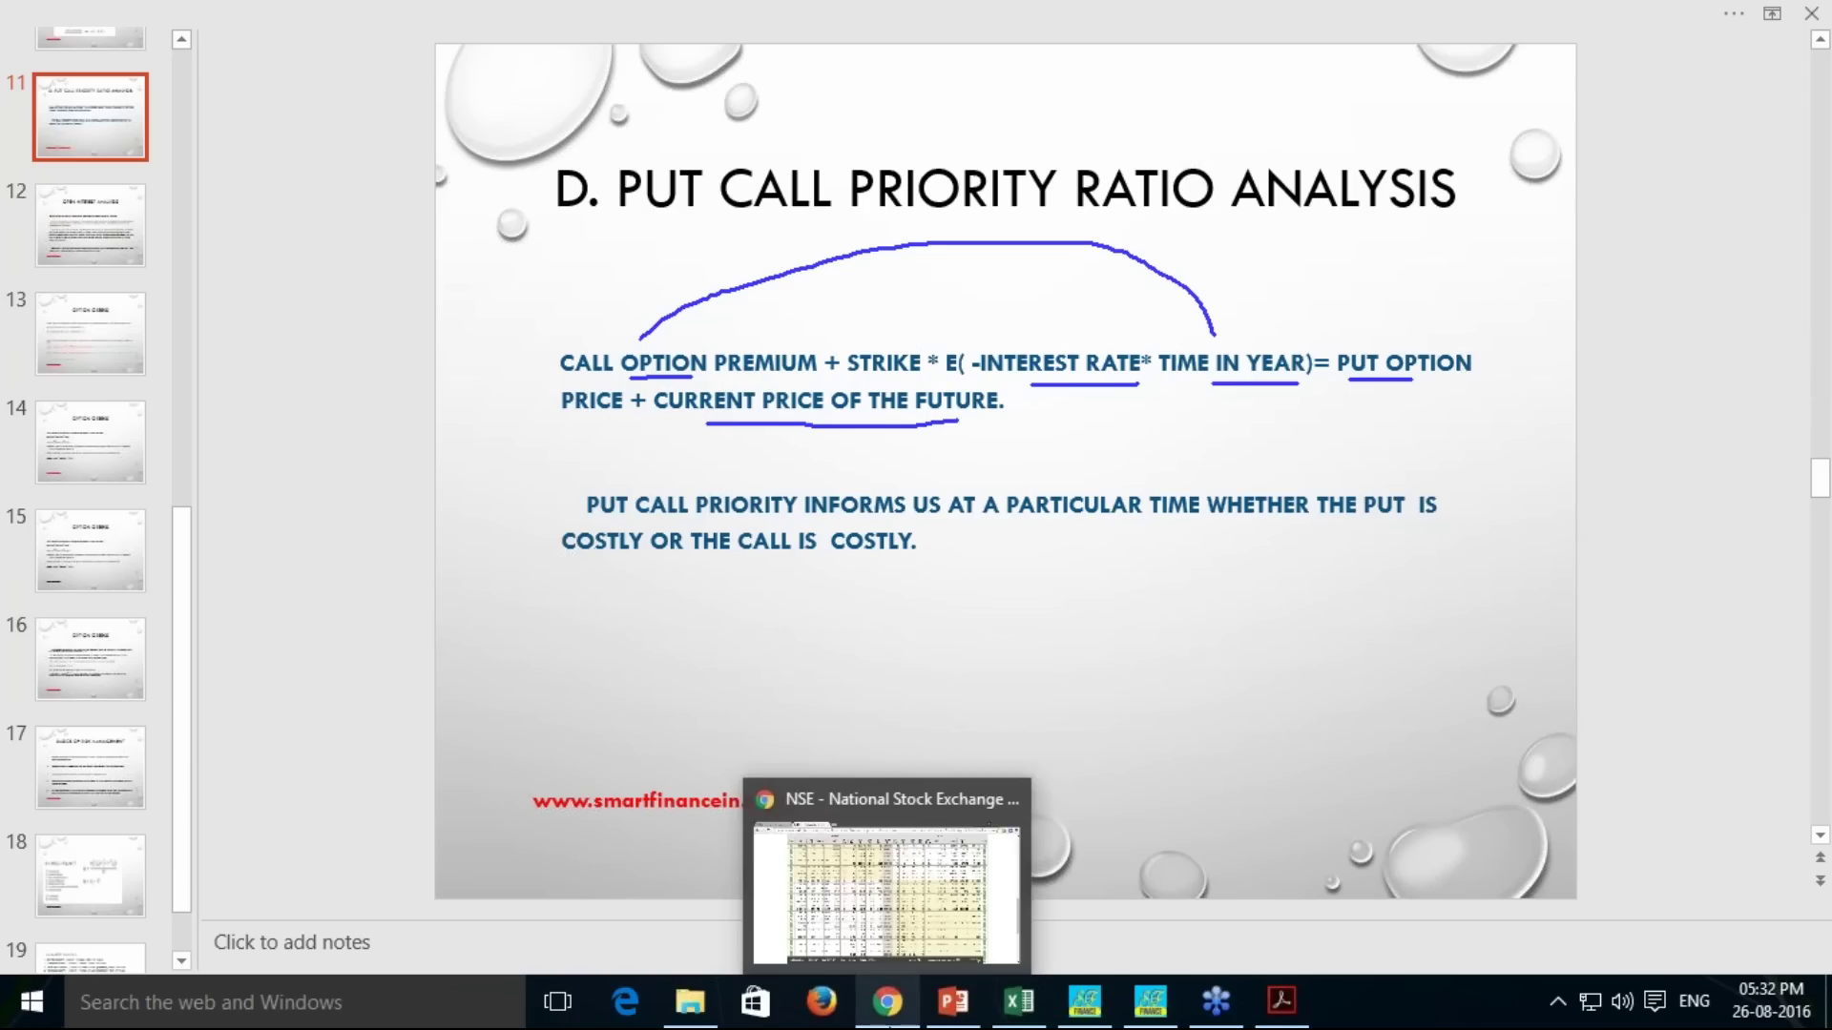
click(1018, 1002)
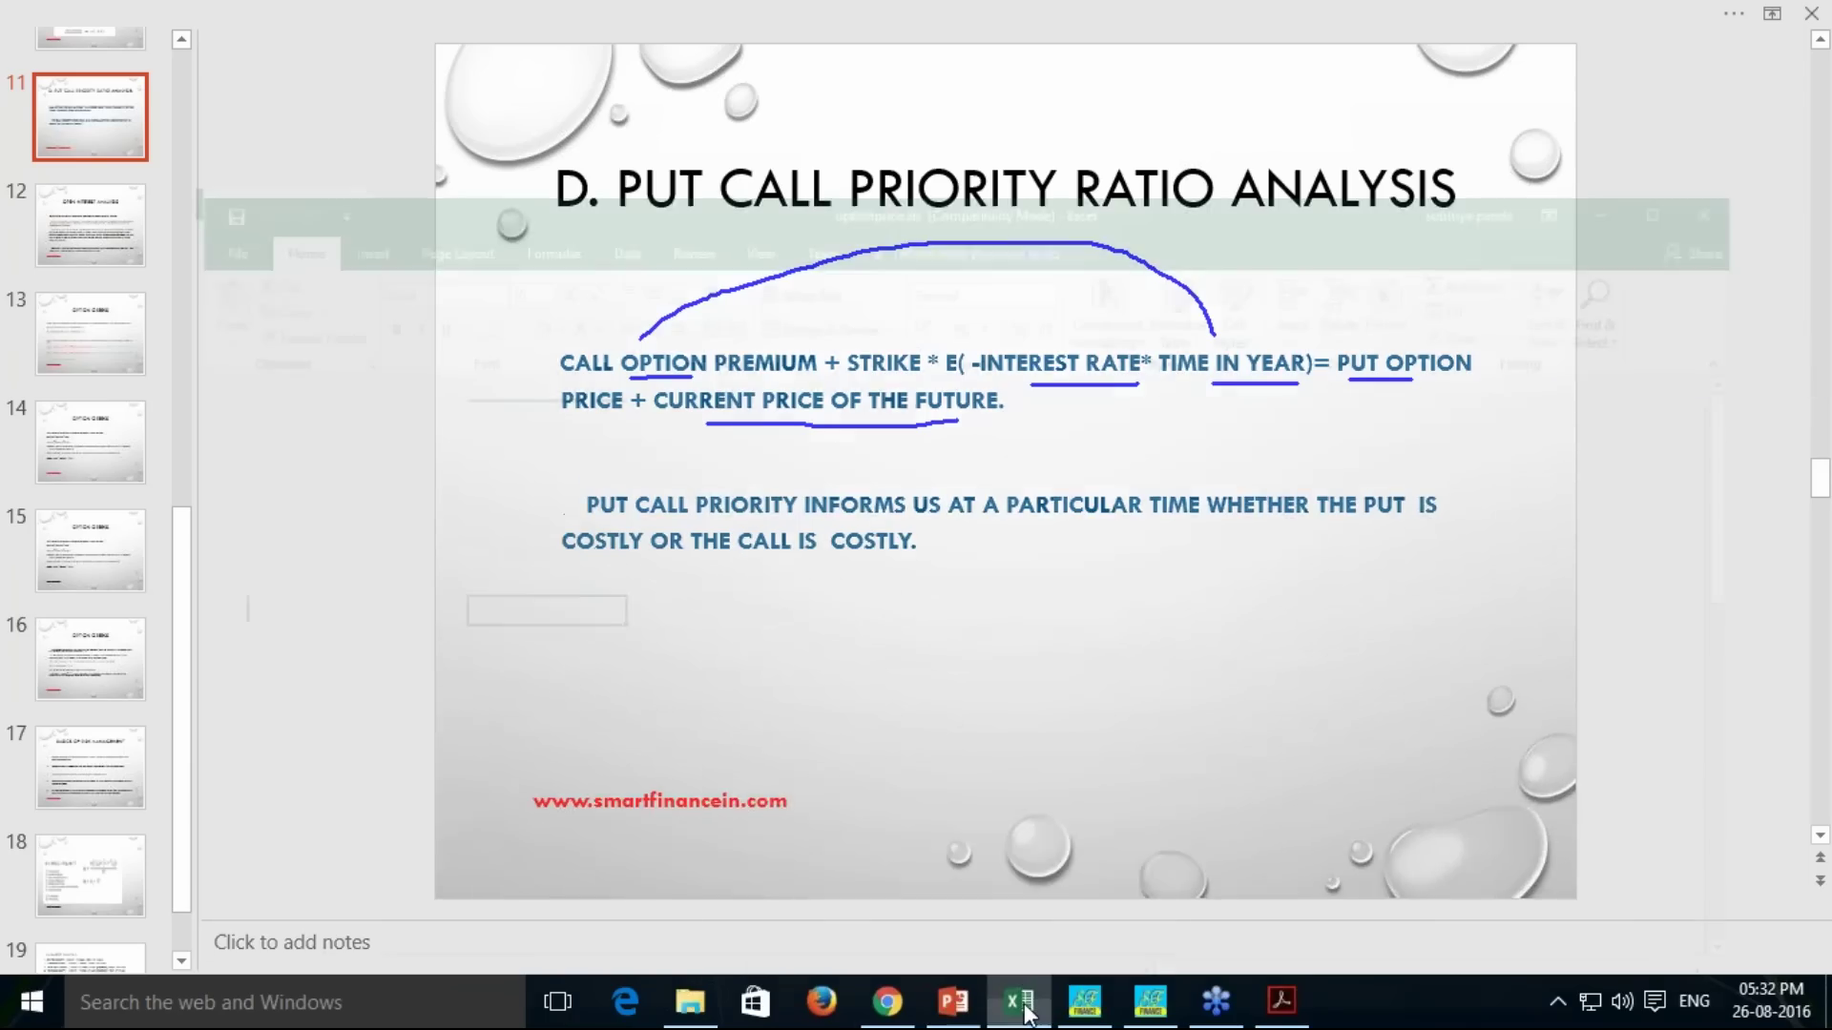
scroll(1070, 597, down, 18)
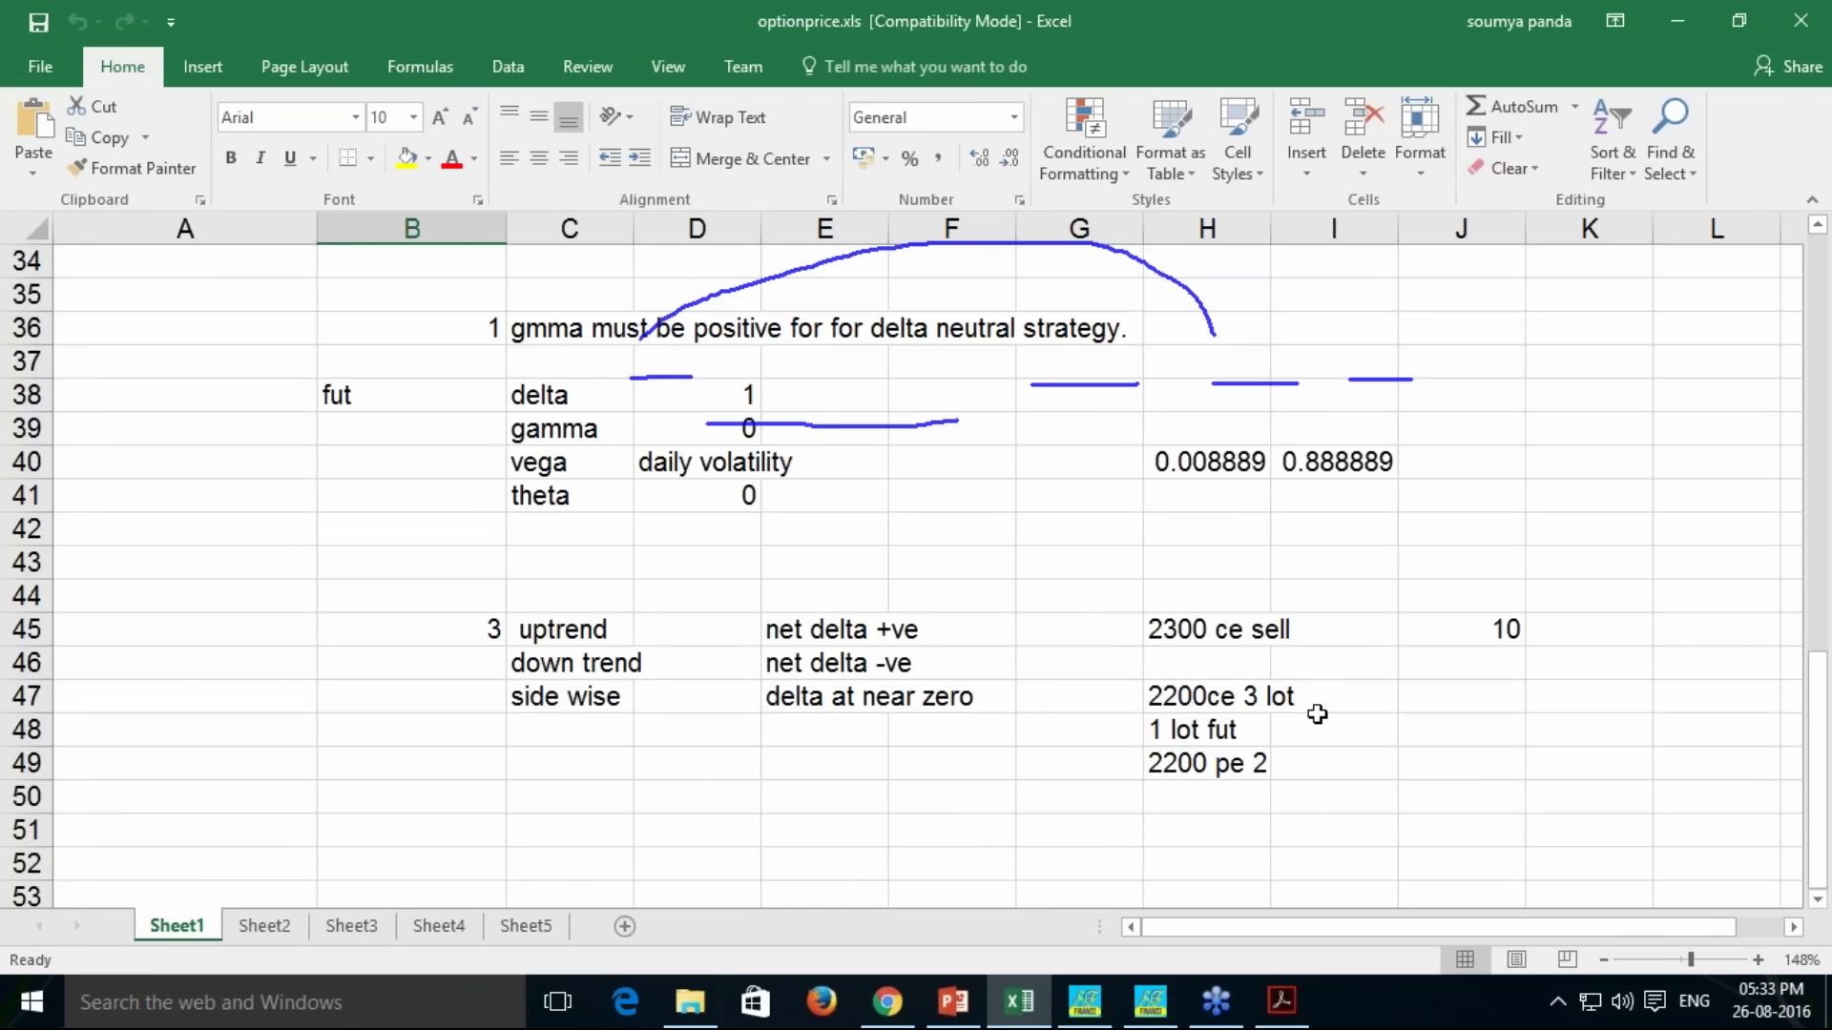
click(601, 666)
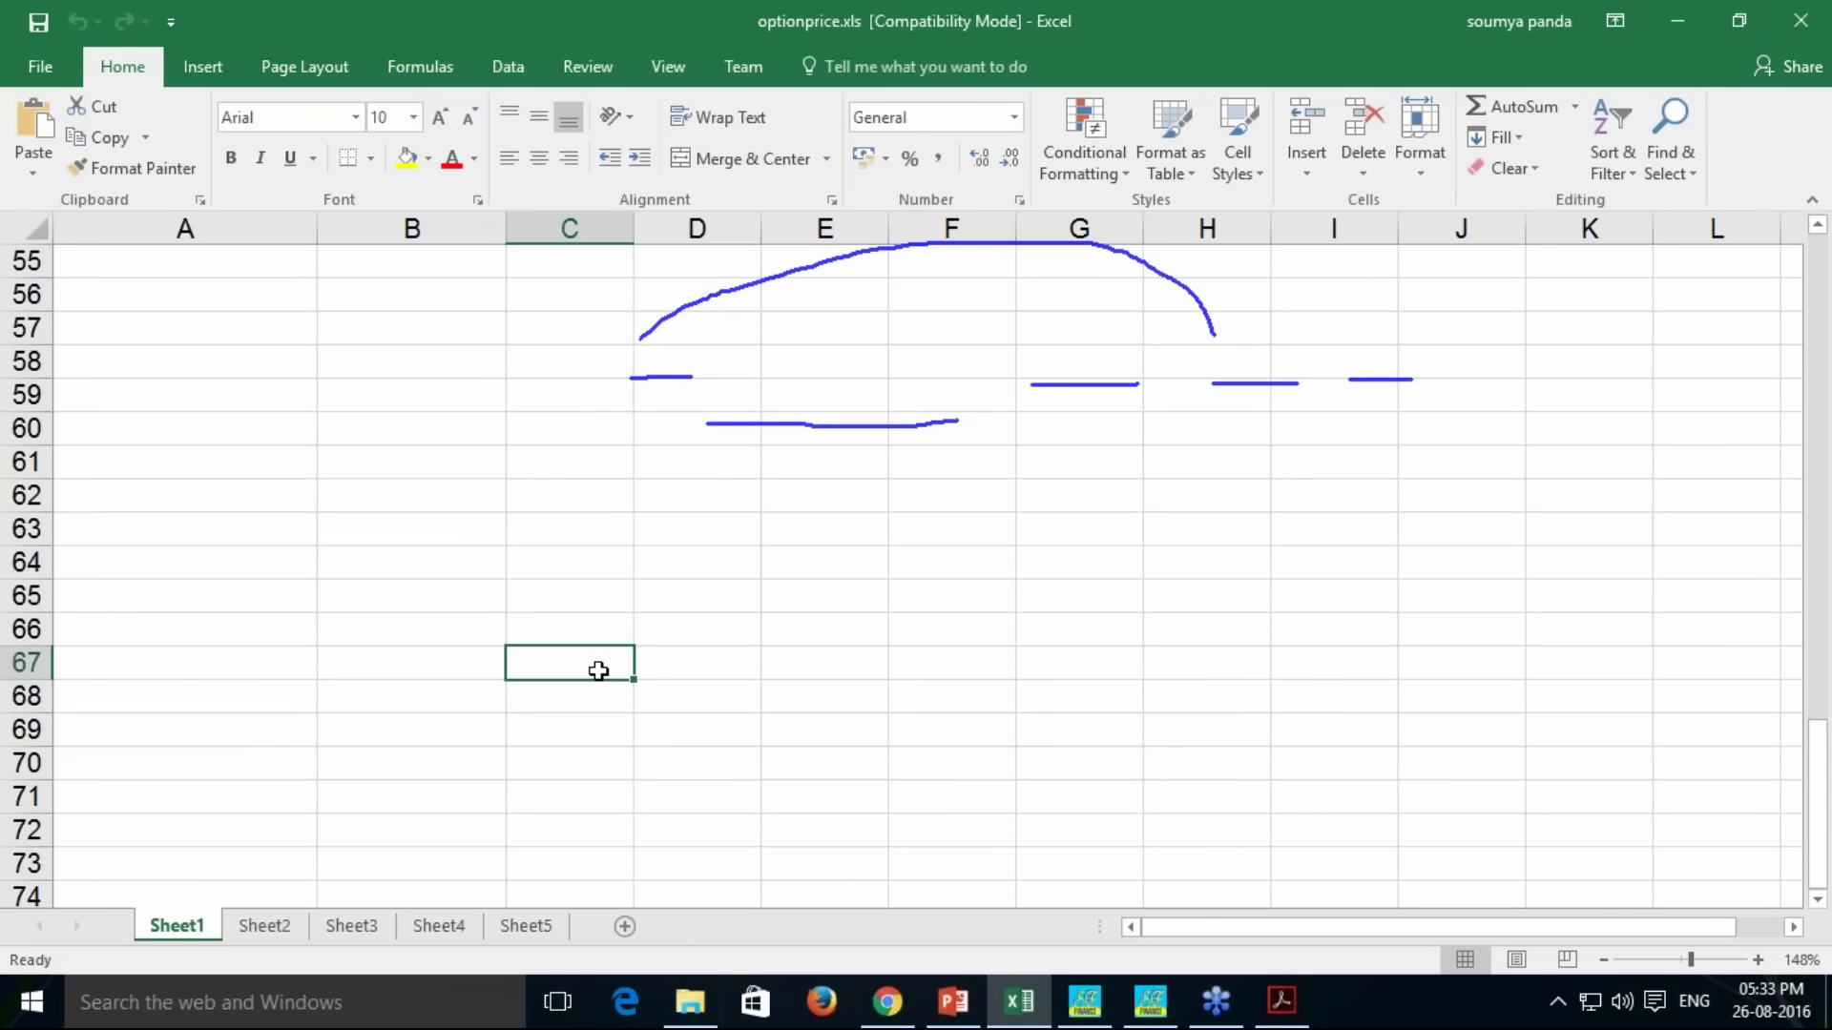
text(8500)
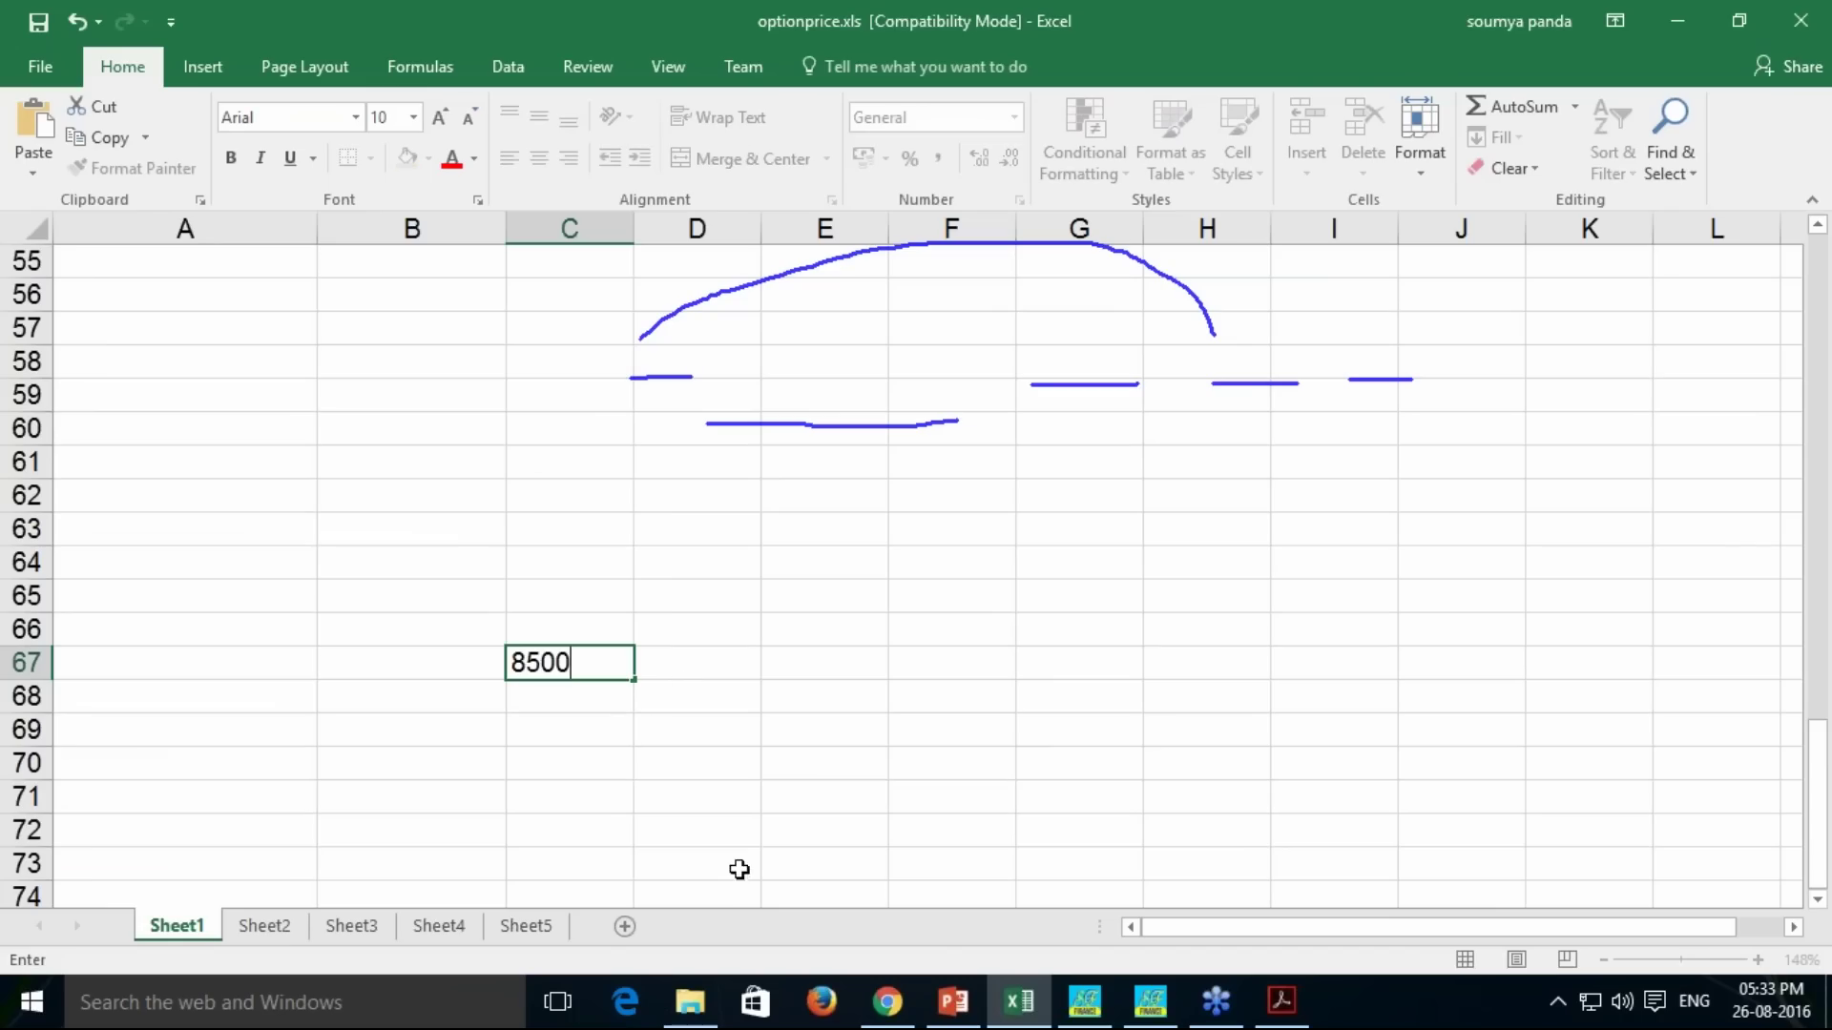
Switch to the NSE option chain in Chrome, clear the pen marks and look up the 8500 strike's call and put prices
click(890, 1010)
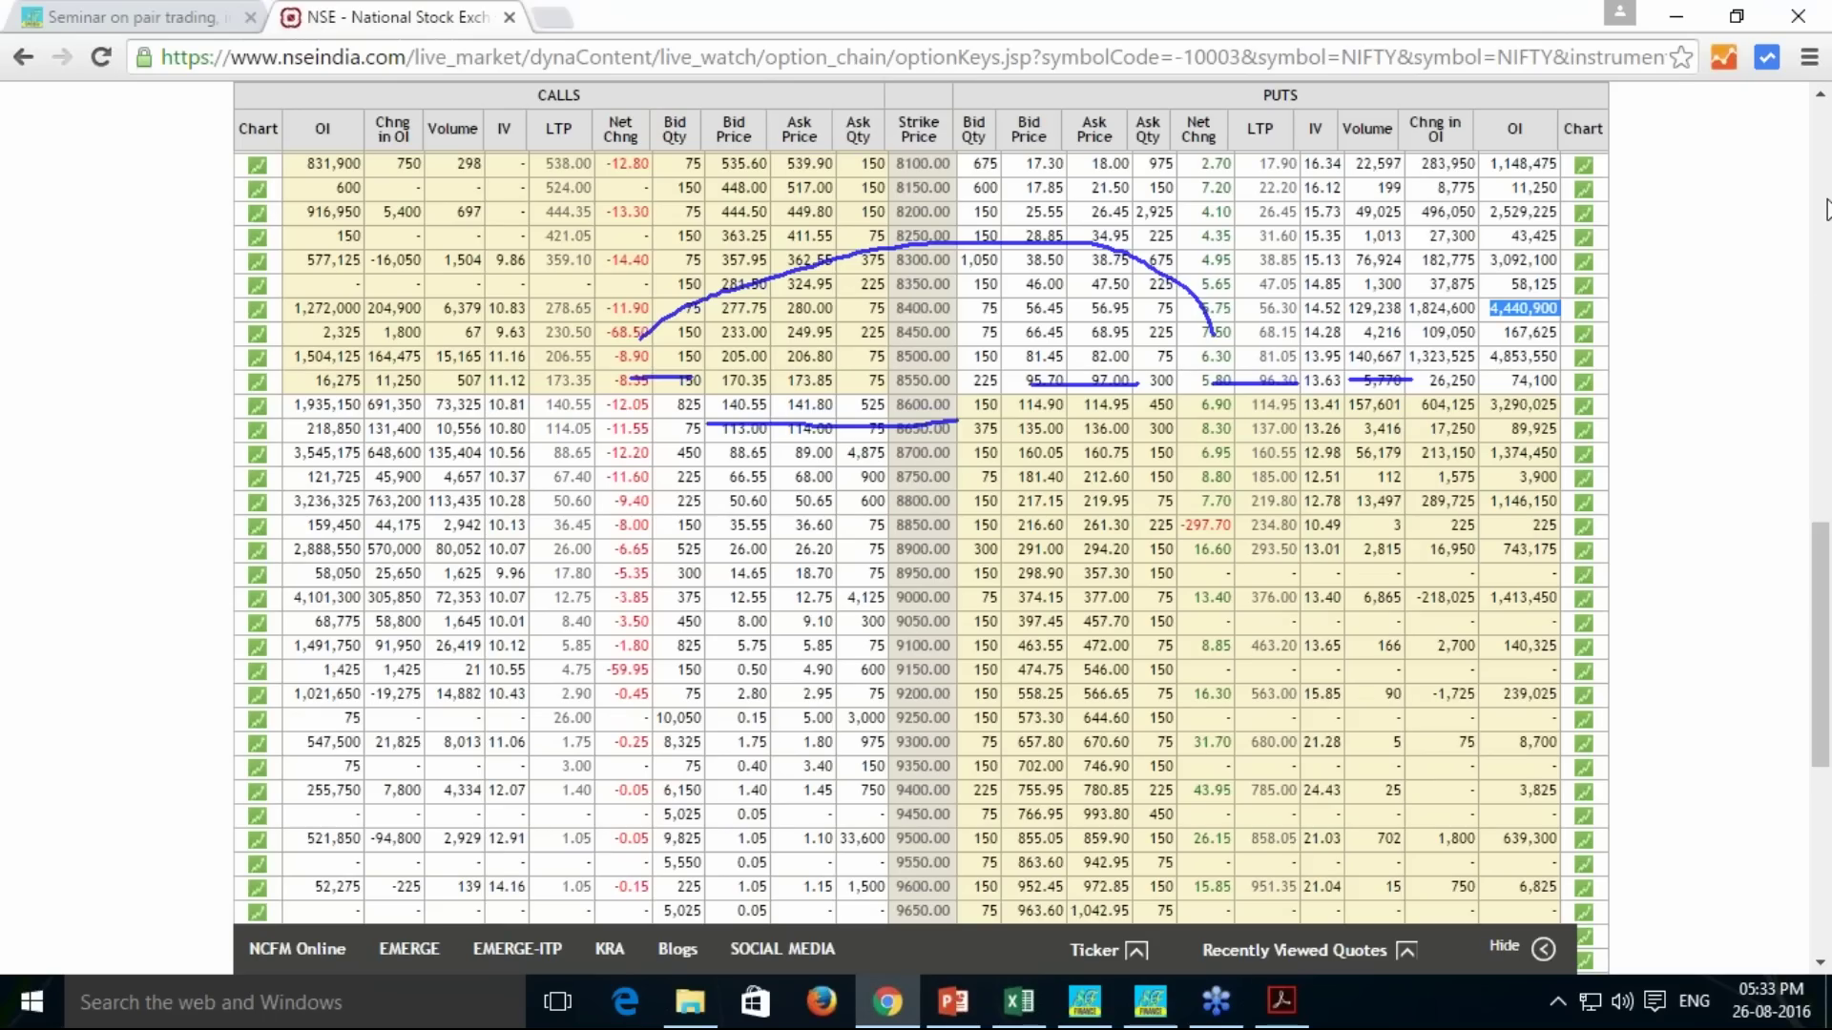
right_click(1680, 534)
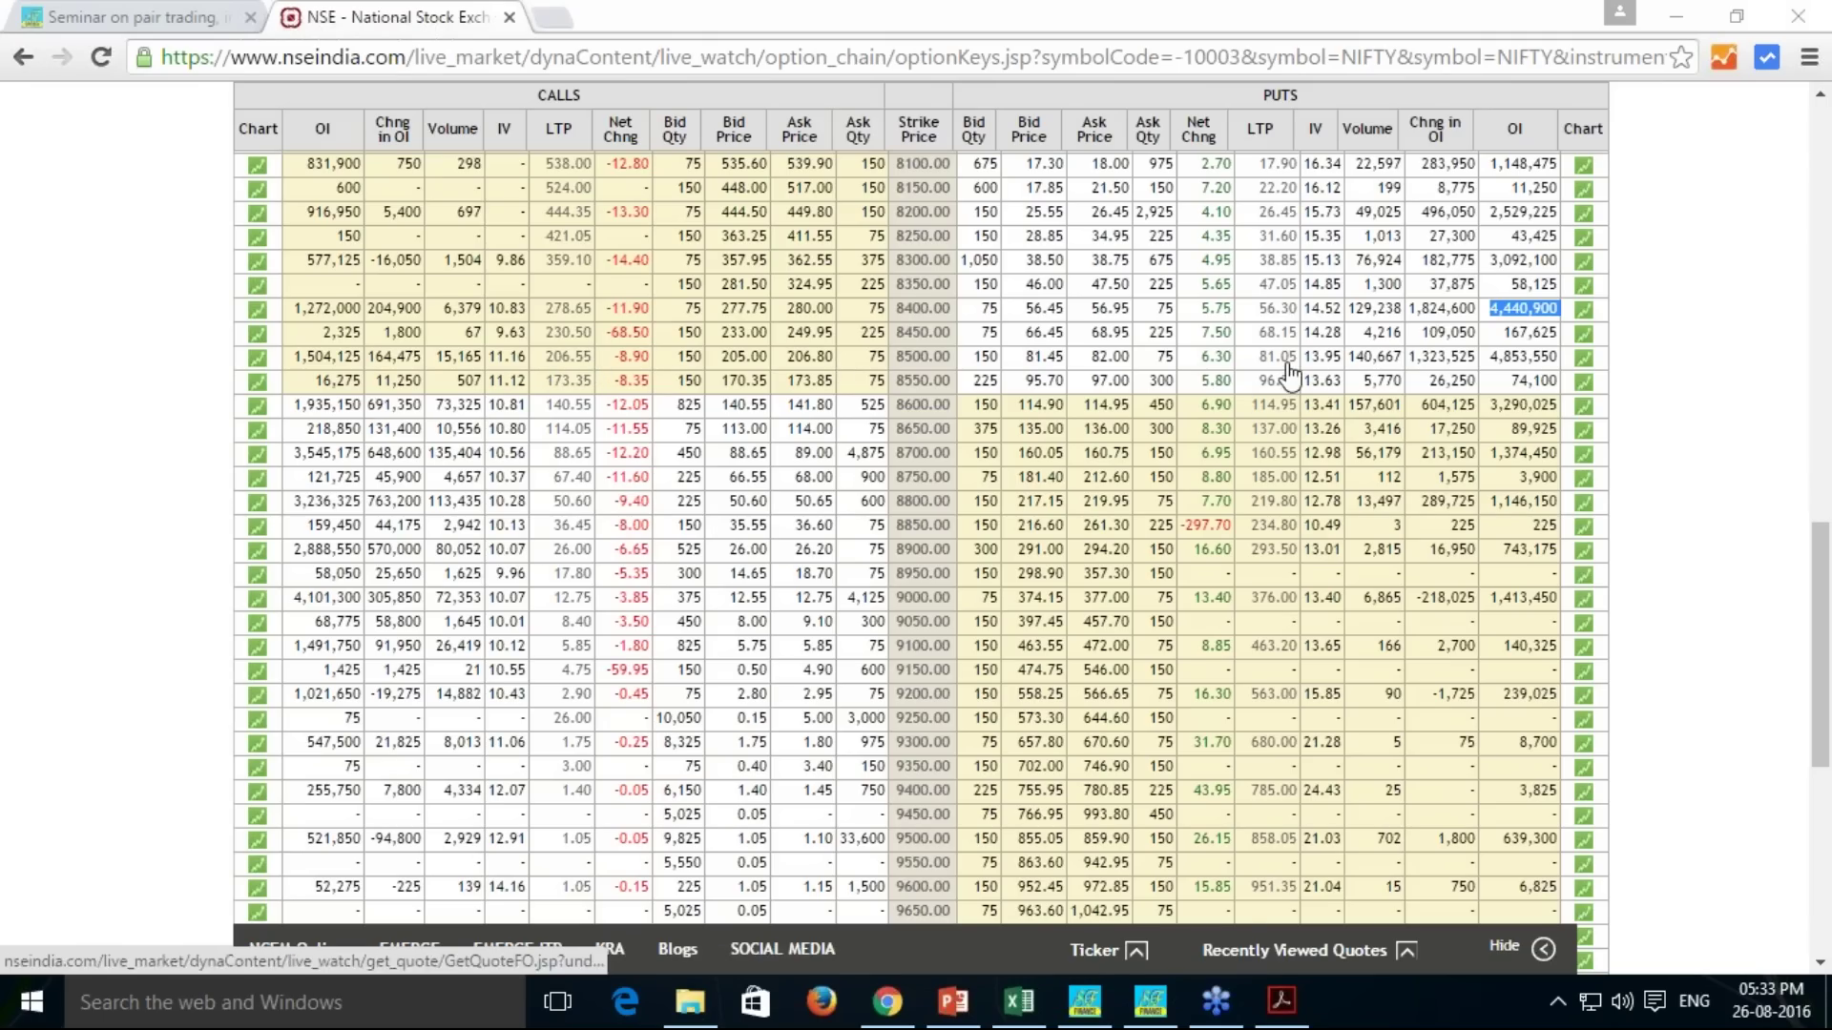
mouse_move(1282, 1013)
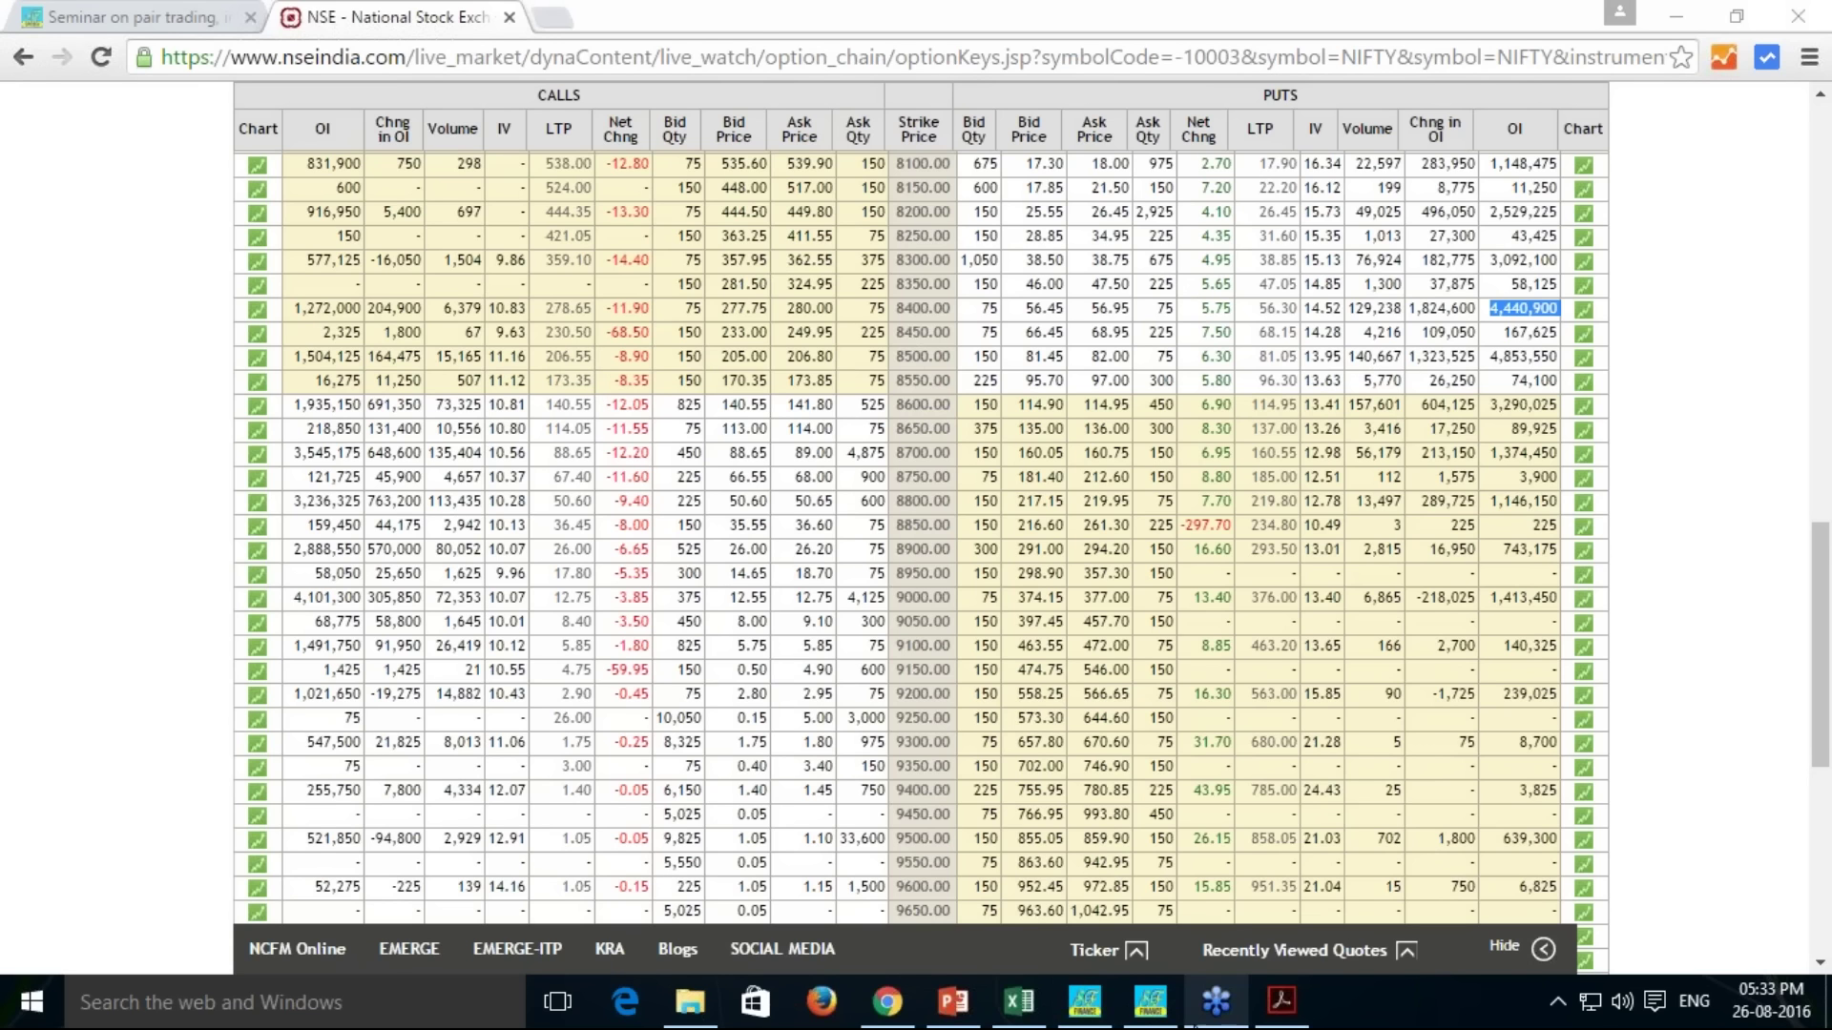
Return to the Excel workbook and enter the call premium 206.55 in C69 with the label "call" in B69
click(1020, 1002)
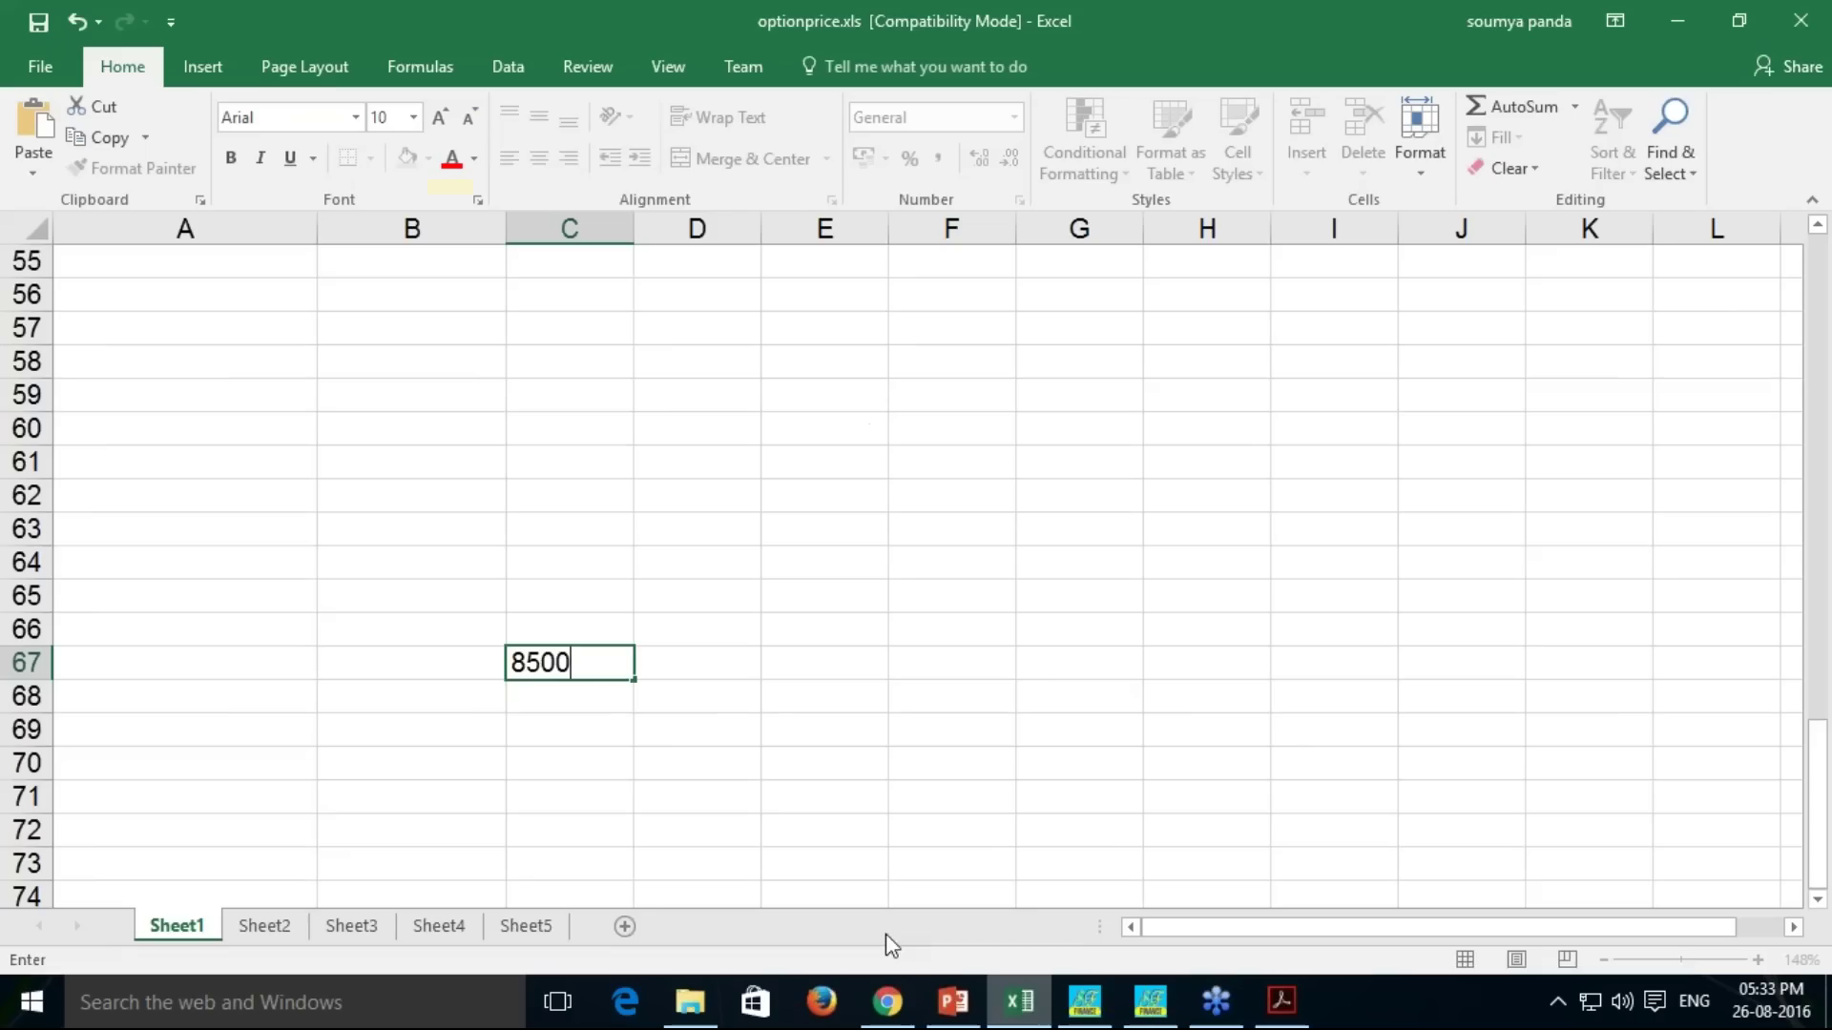
click(535, 742)
text(206)
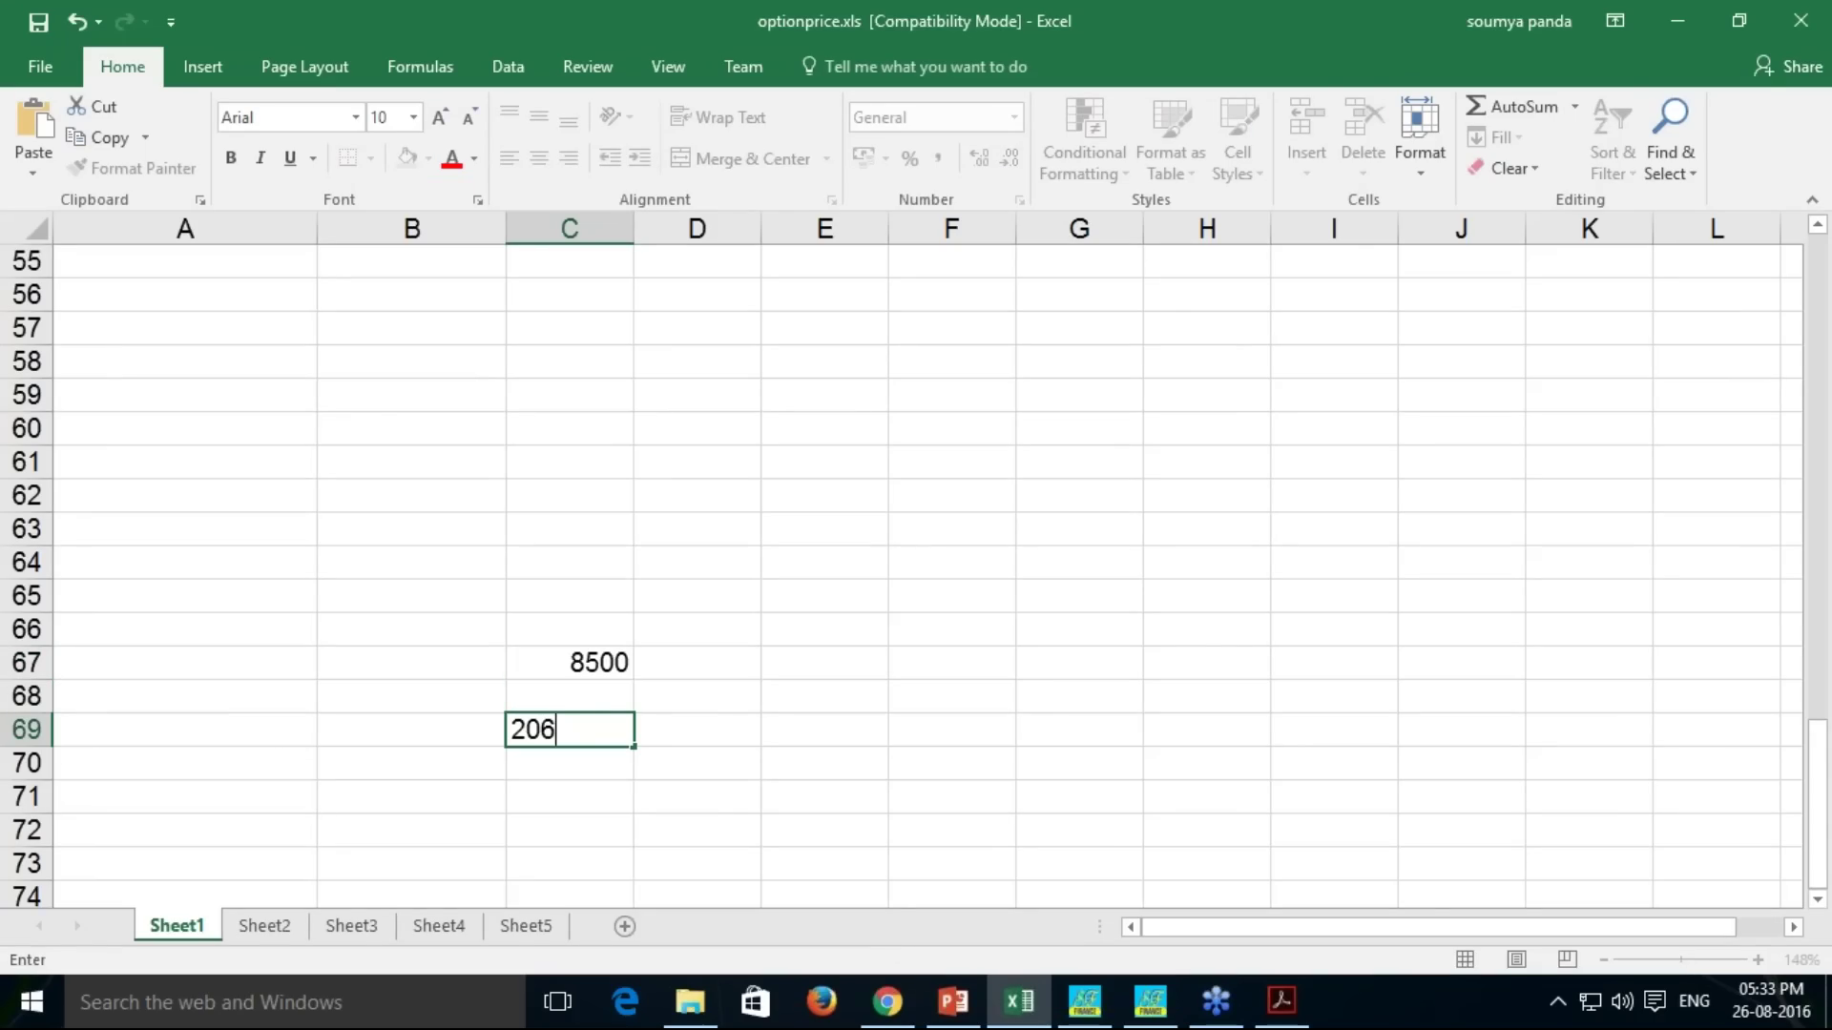
text(.55)
click(438, 741)
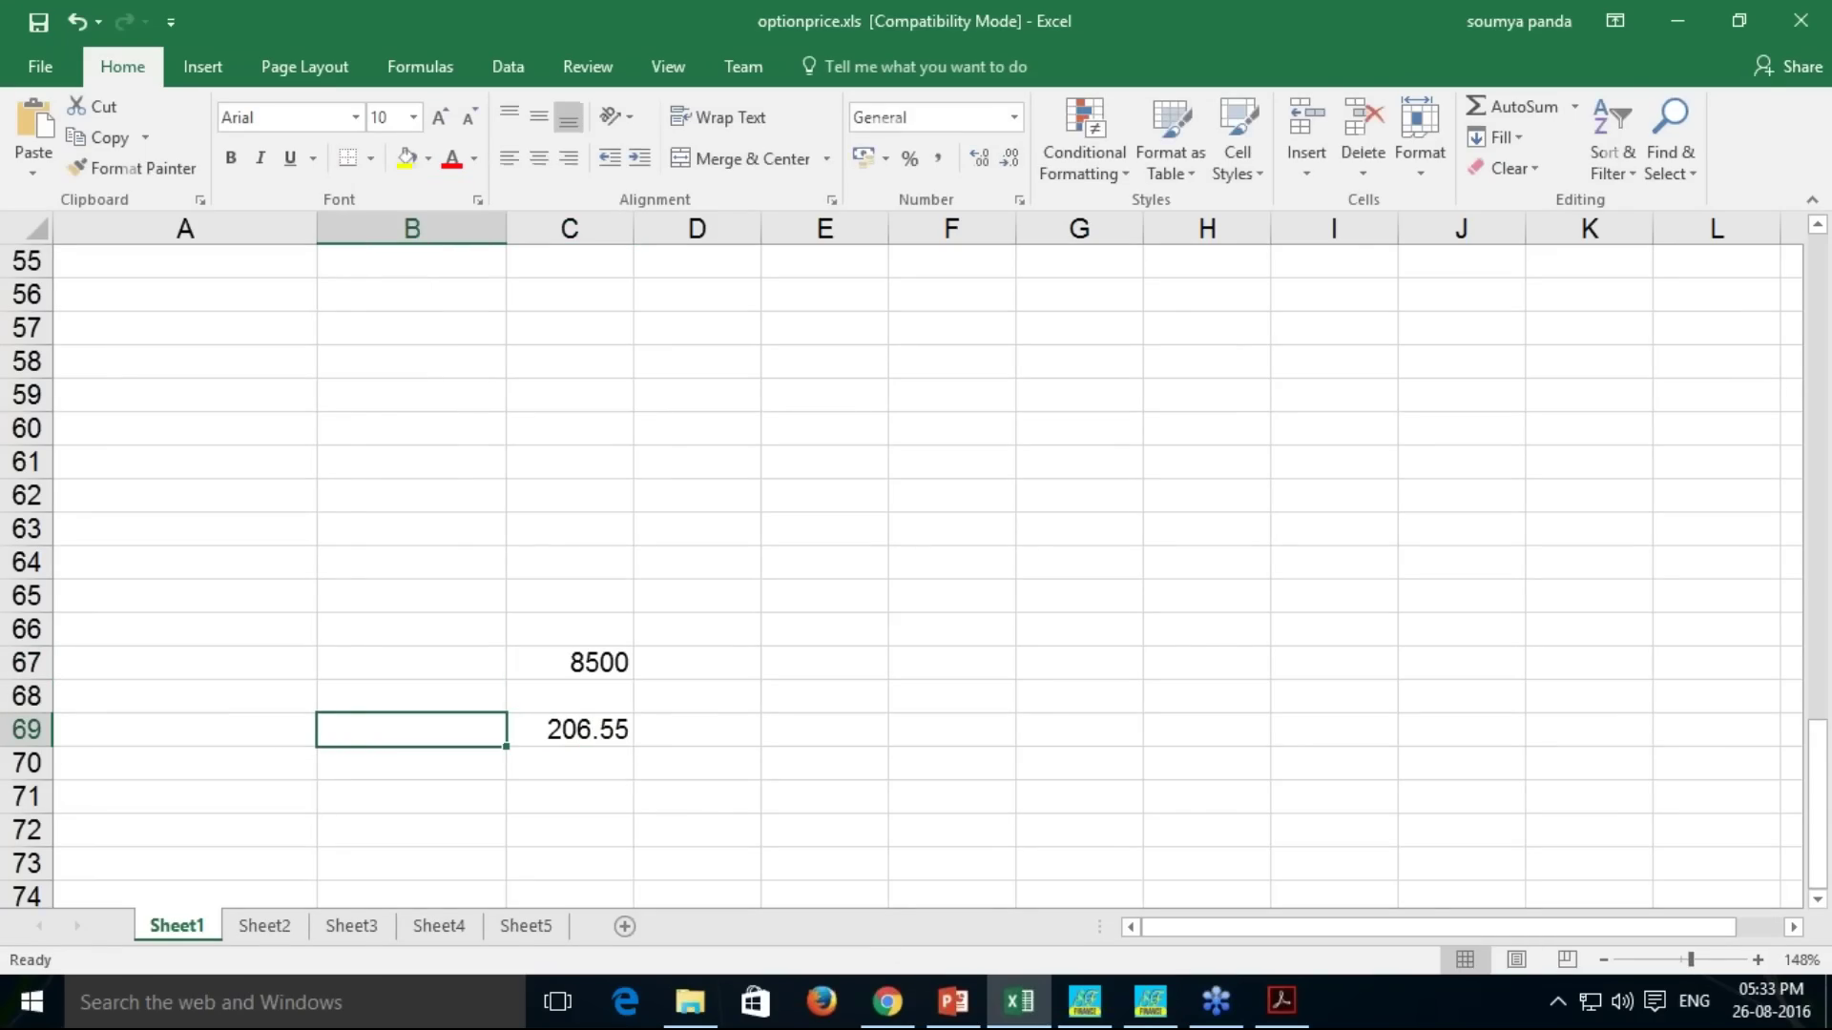
text(call)
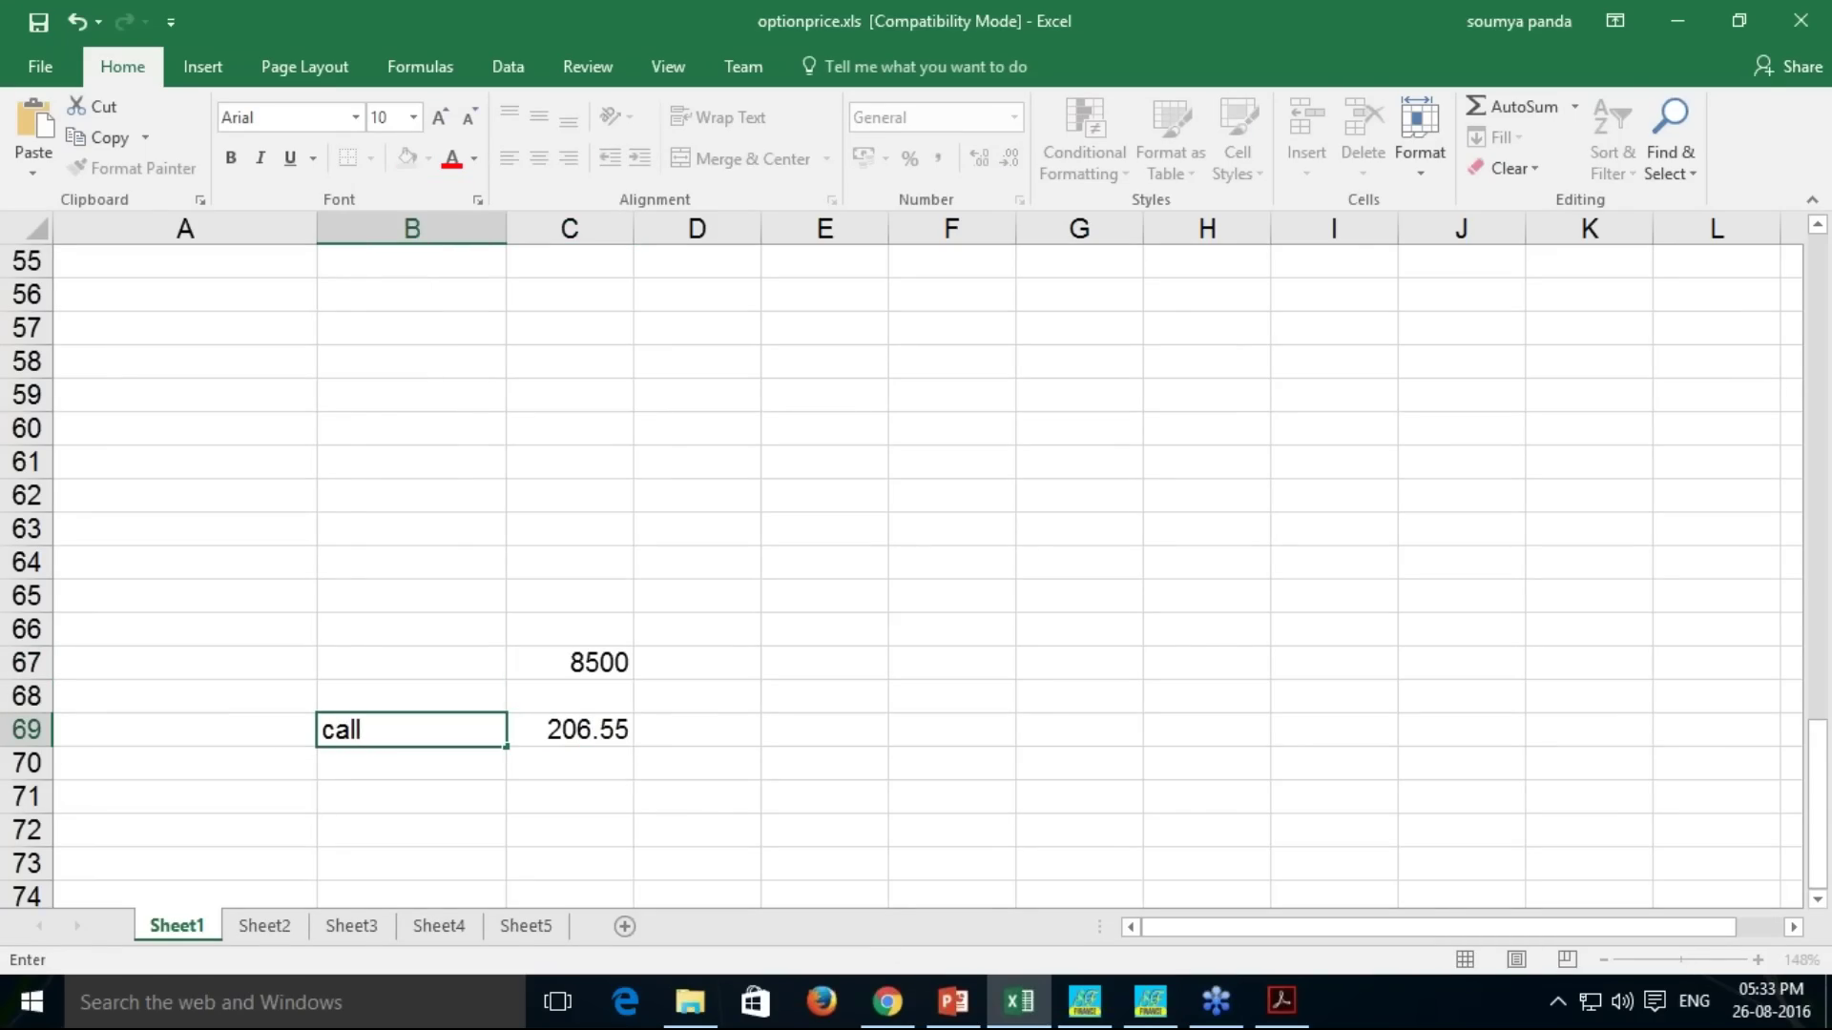
Enter the put premium 81 in cell E69 and label it "put" in F69
click(802, 730)
text(8)
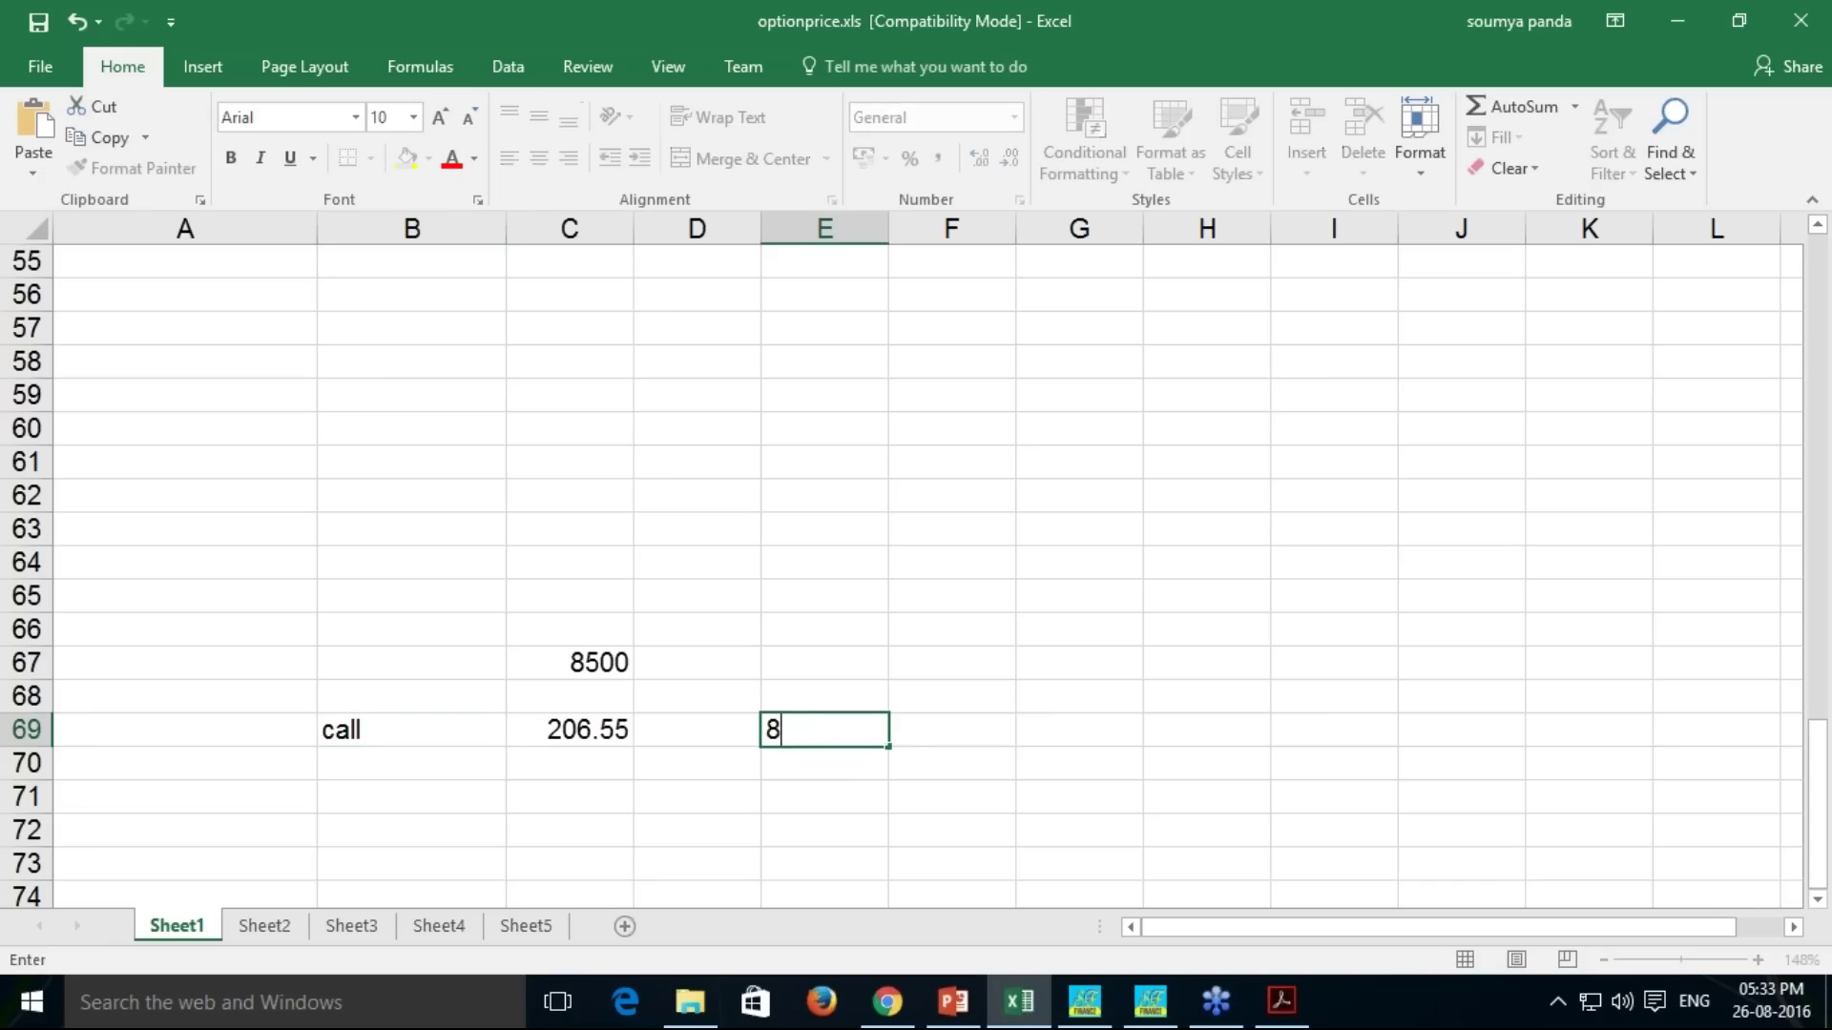
text(1)
click(903, 732)
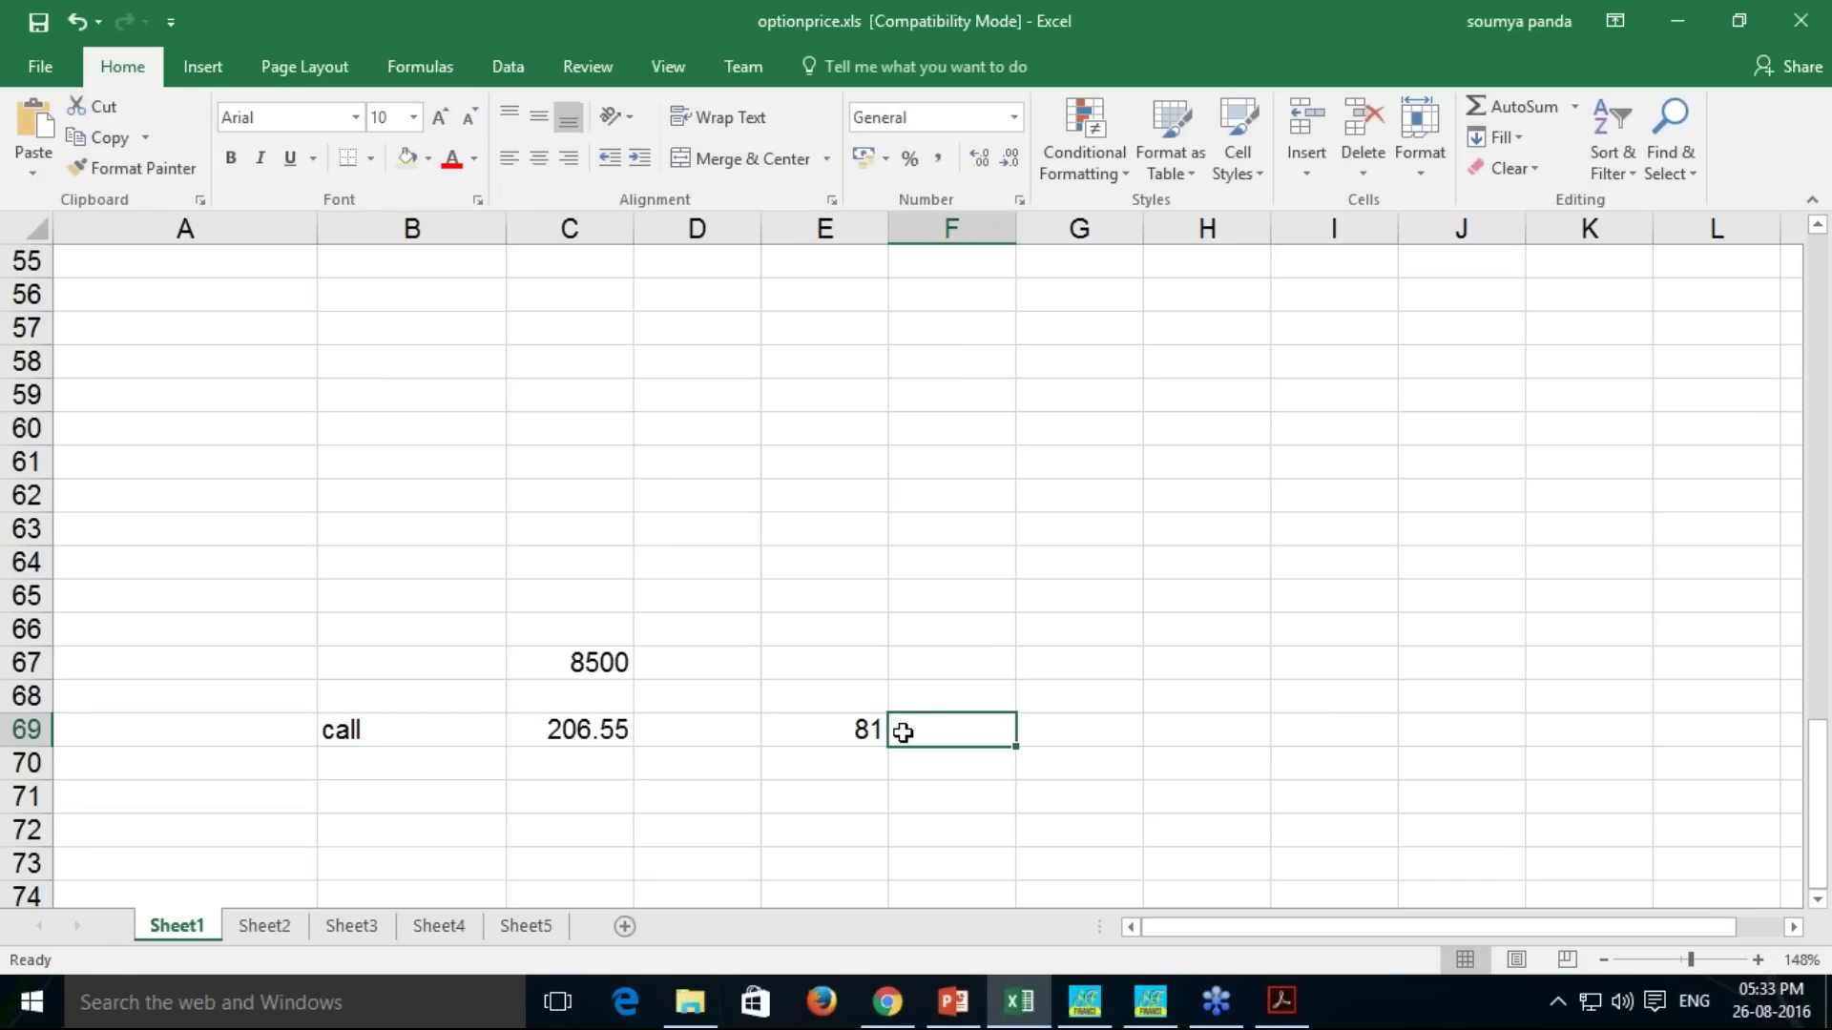
text(put)
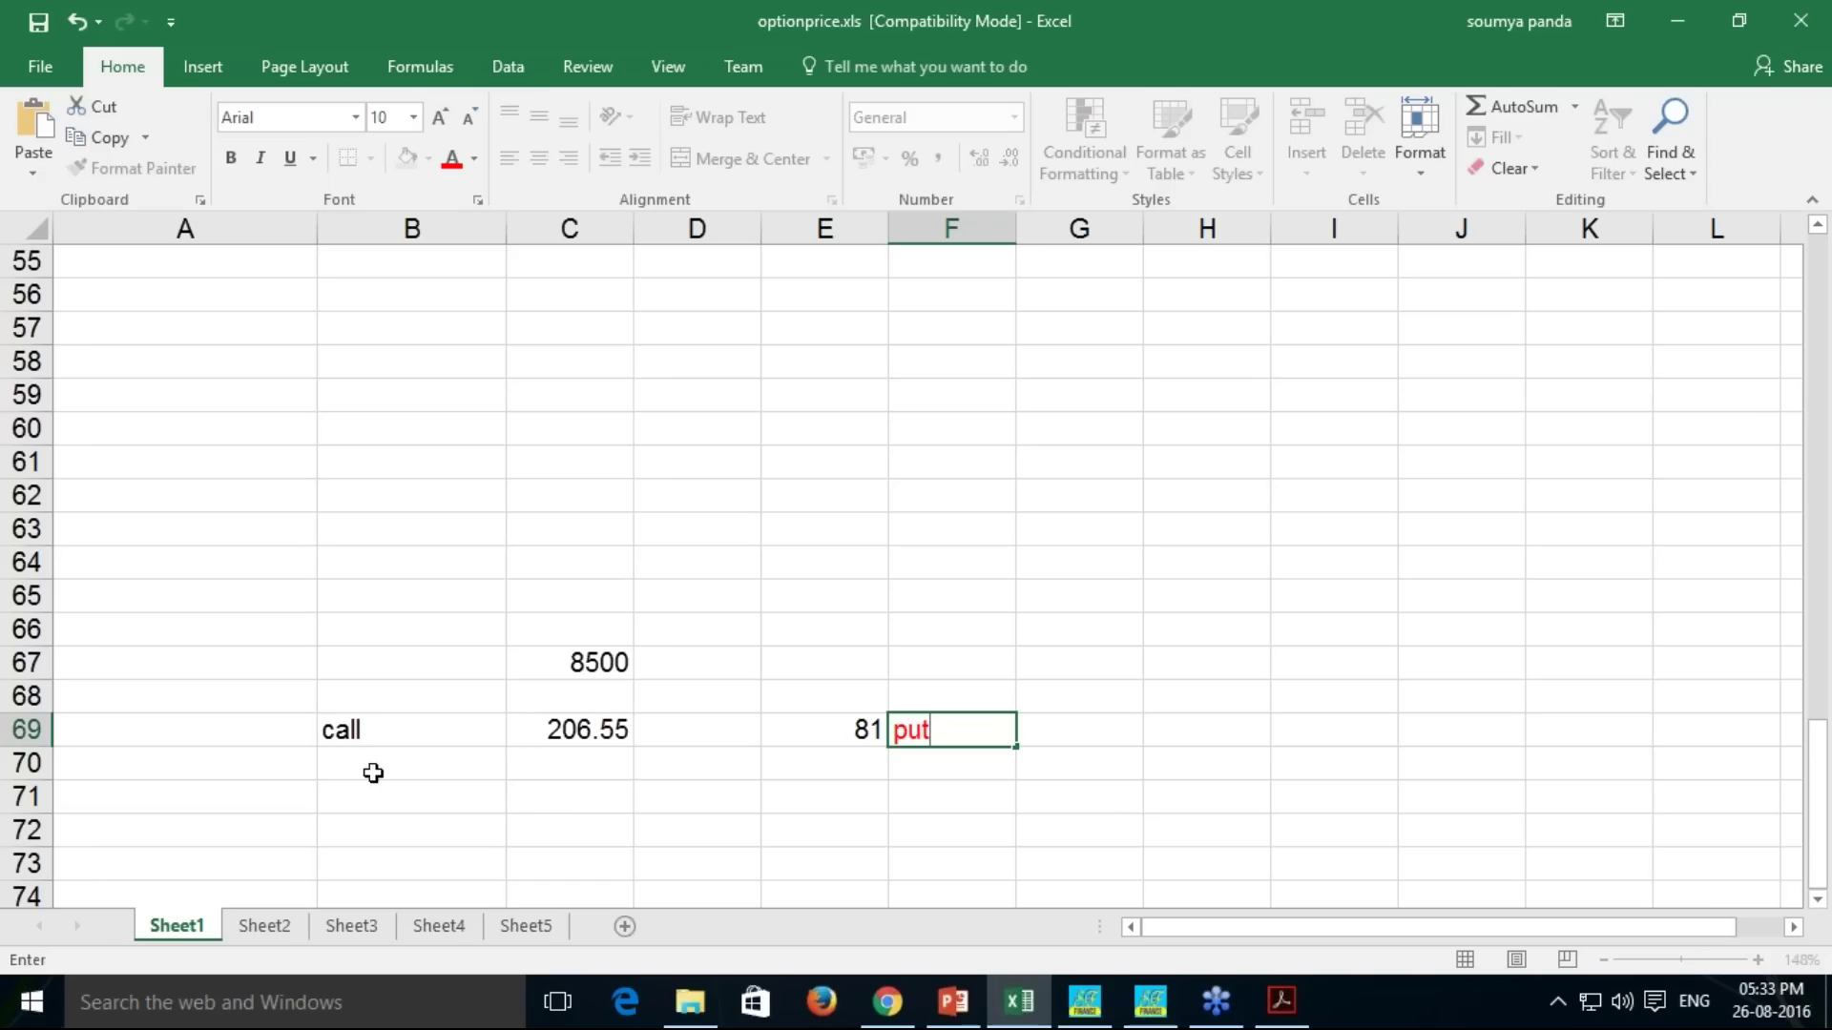
Label cell B70 "int" and enter the interest rate 10 in C70
click(334, 764)
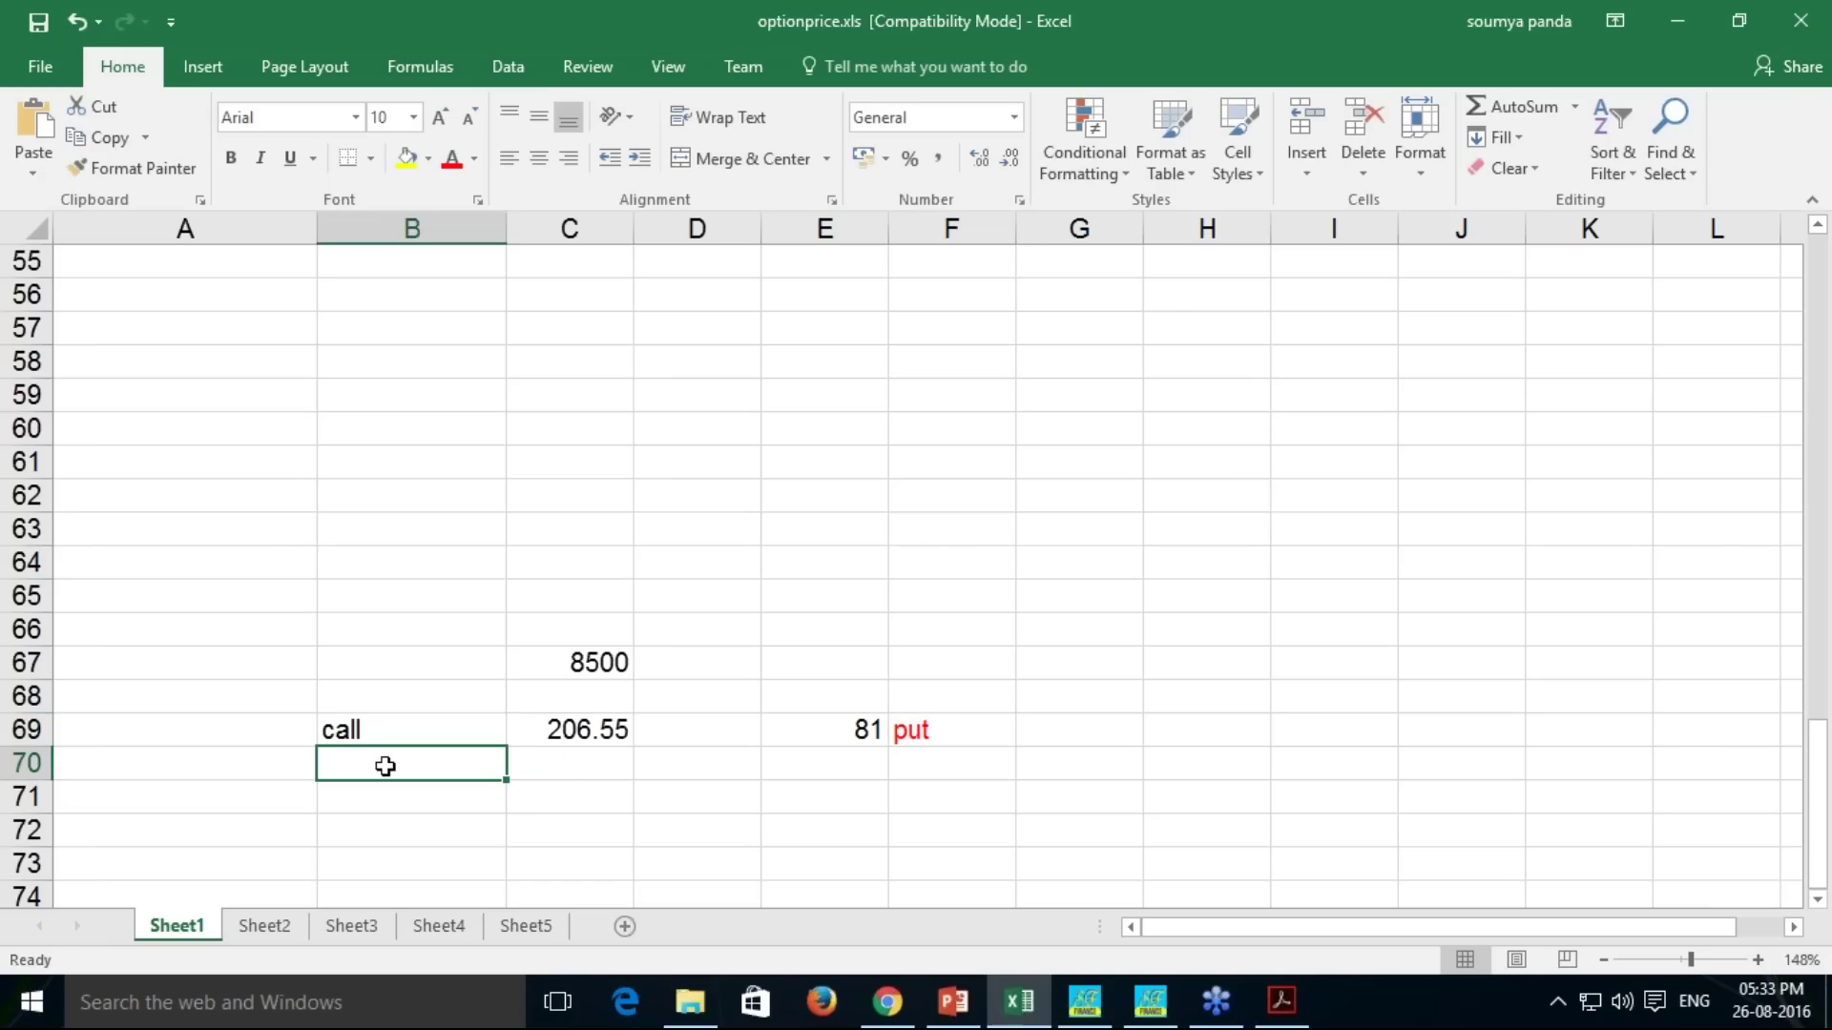
text(int)
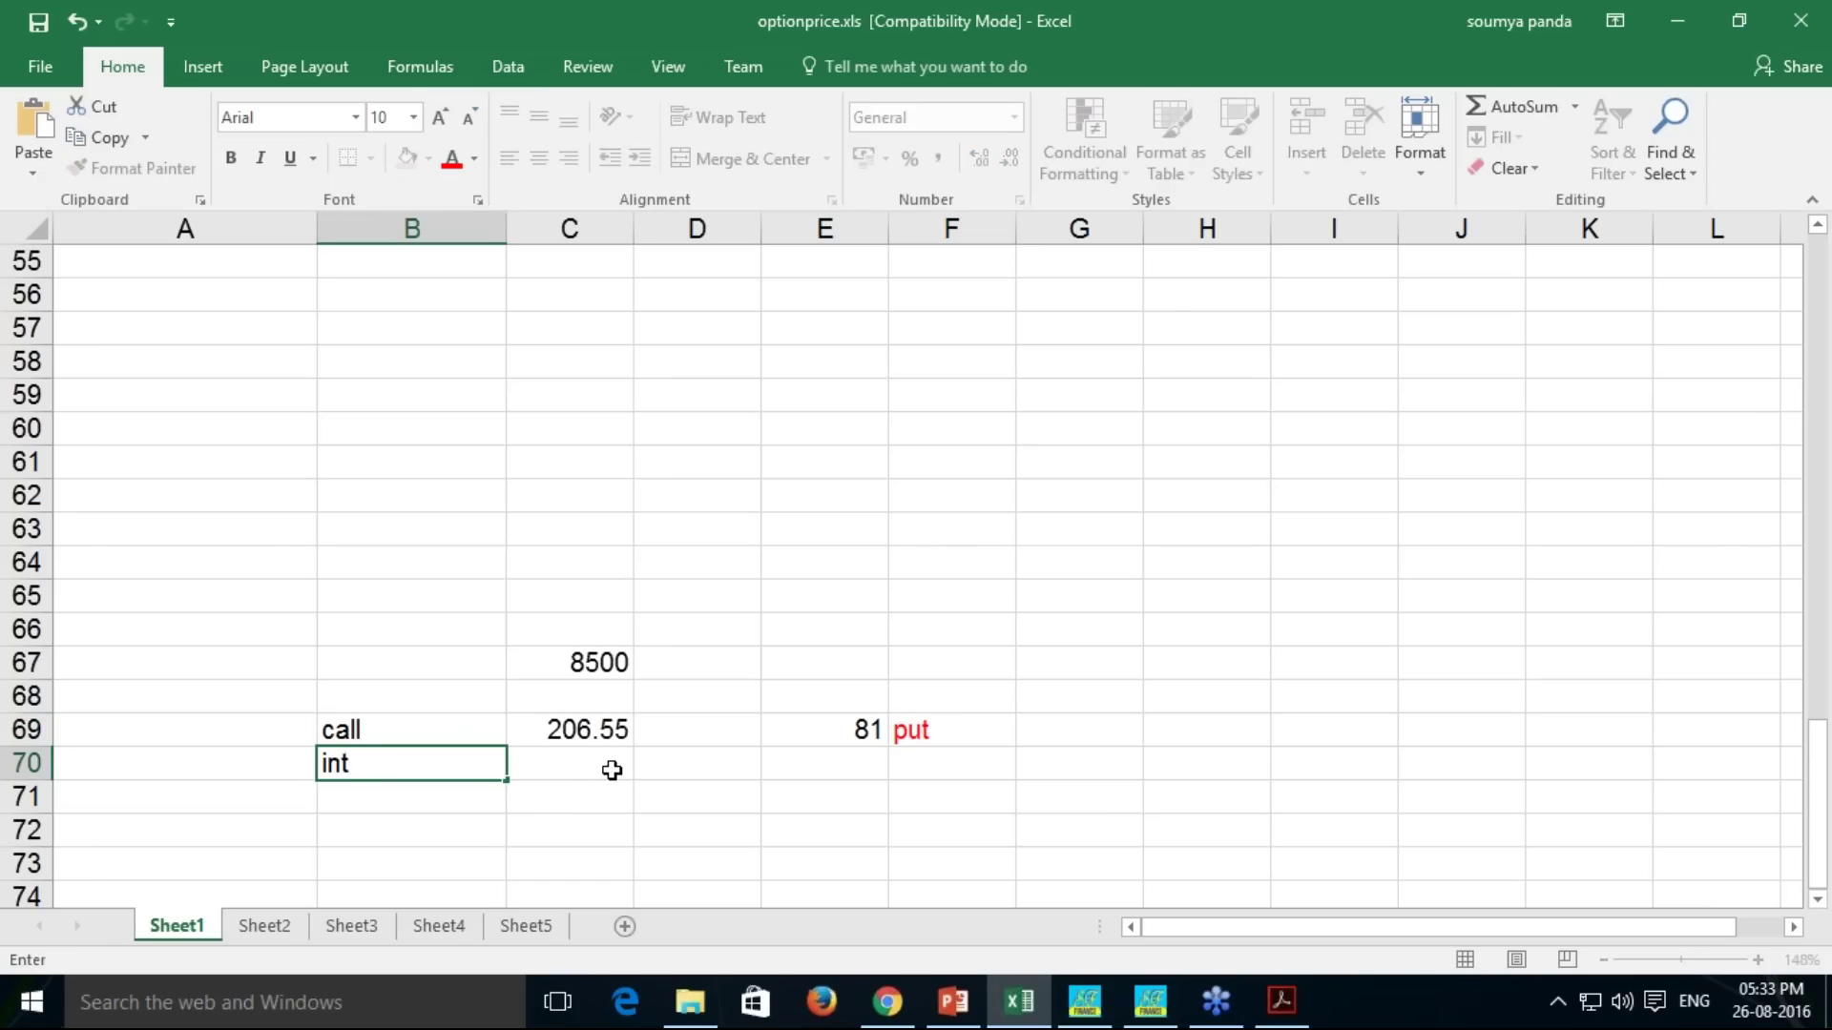
click(601, 763)
text(10)
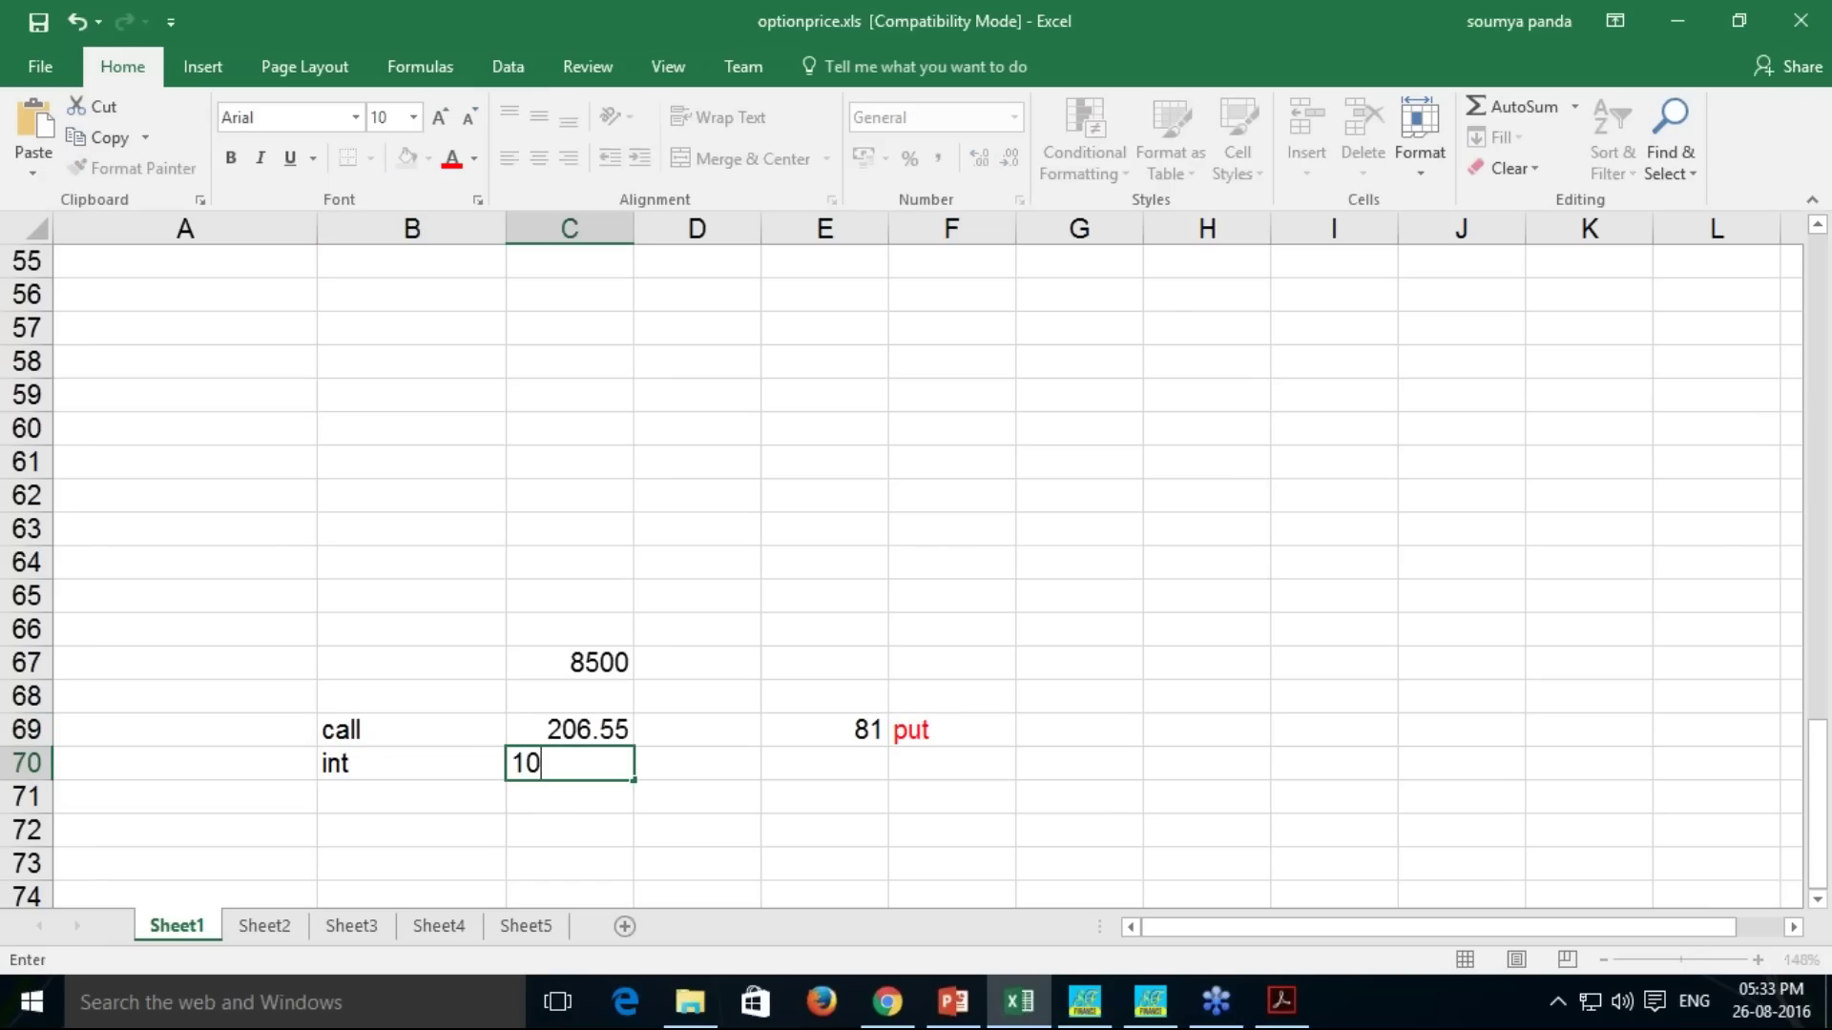
click(610, 806)
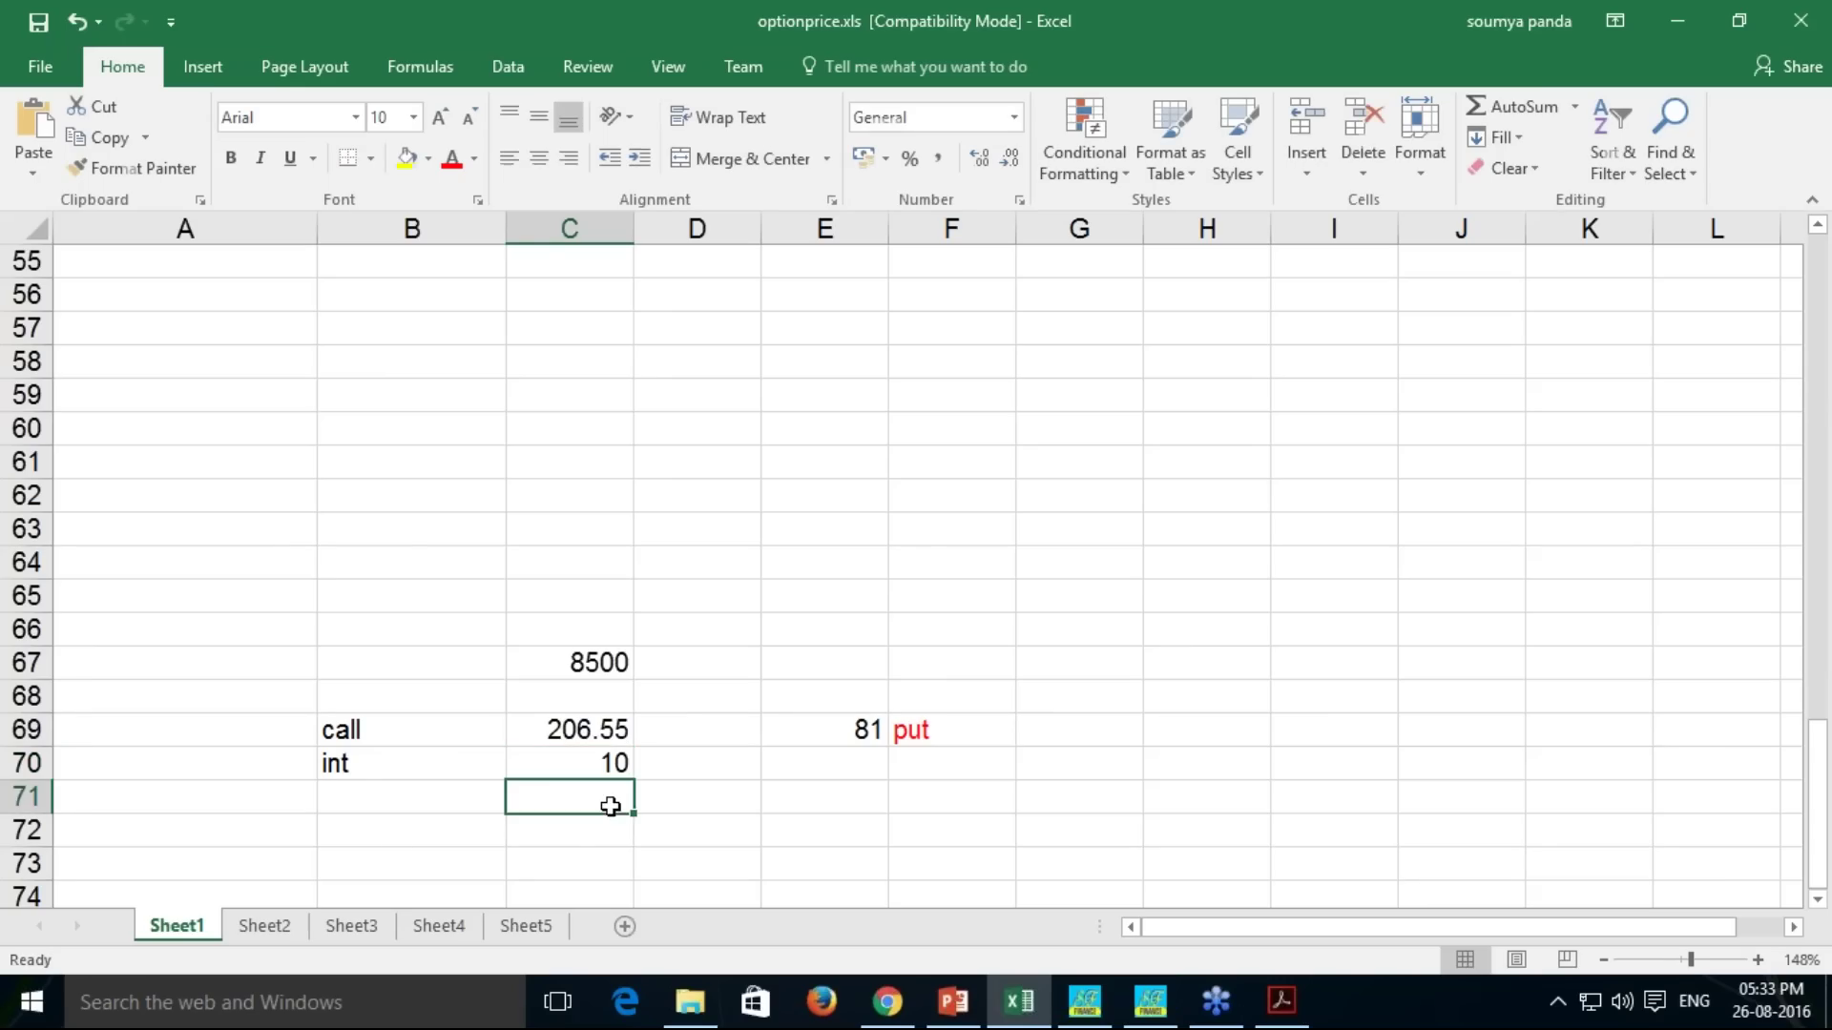
Check the system calendar for the days to expiry, enter 34 in C71 and label it "days till" in B71
click(357, 797)
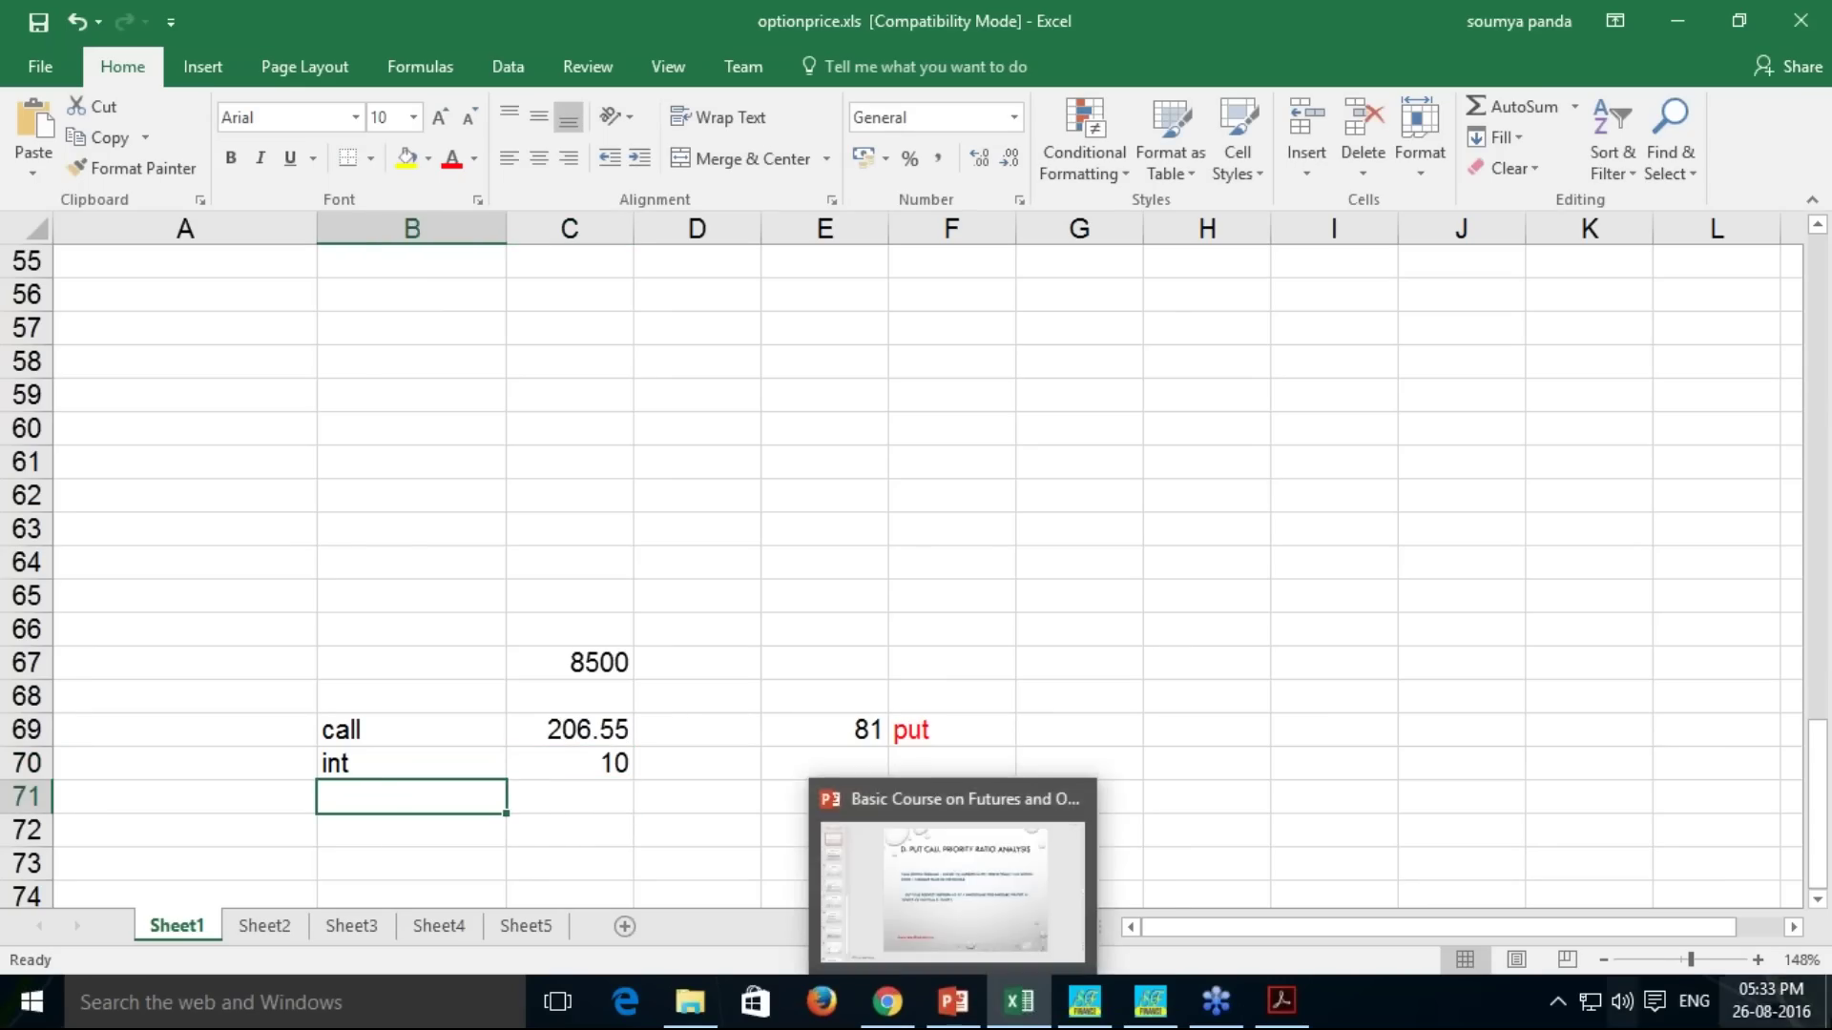
click(1793, 1019)
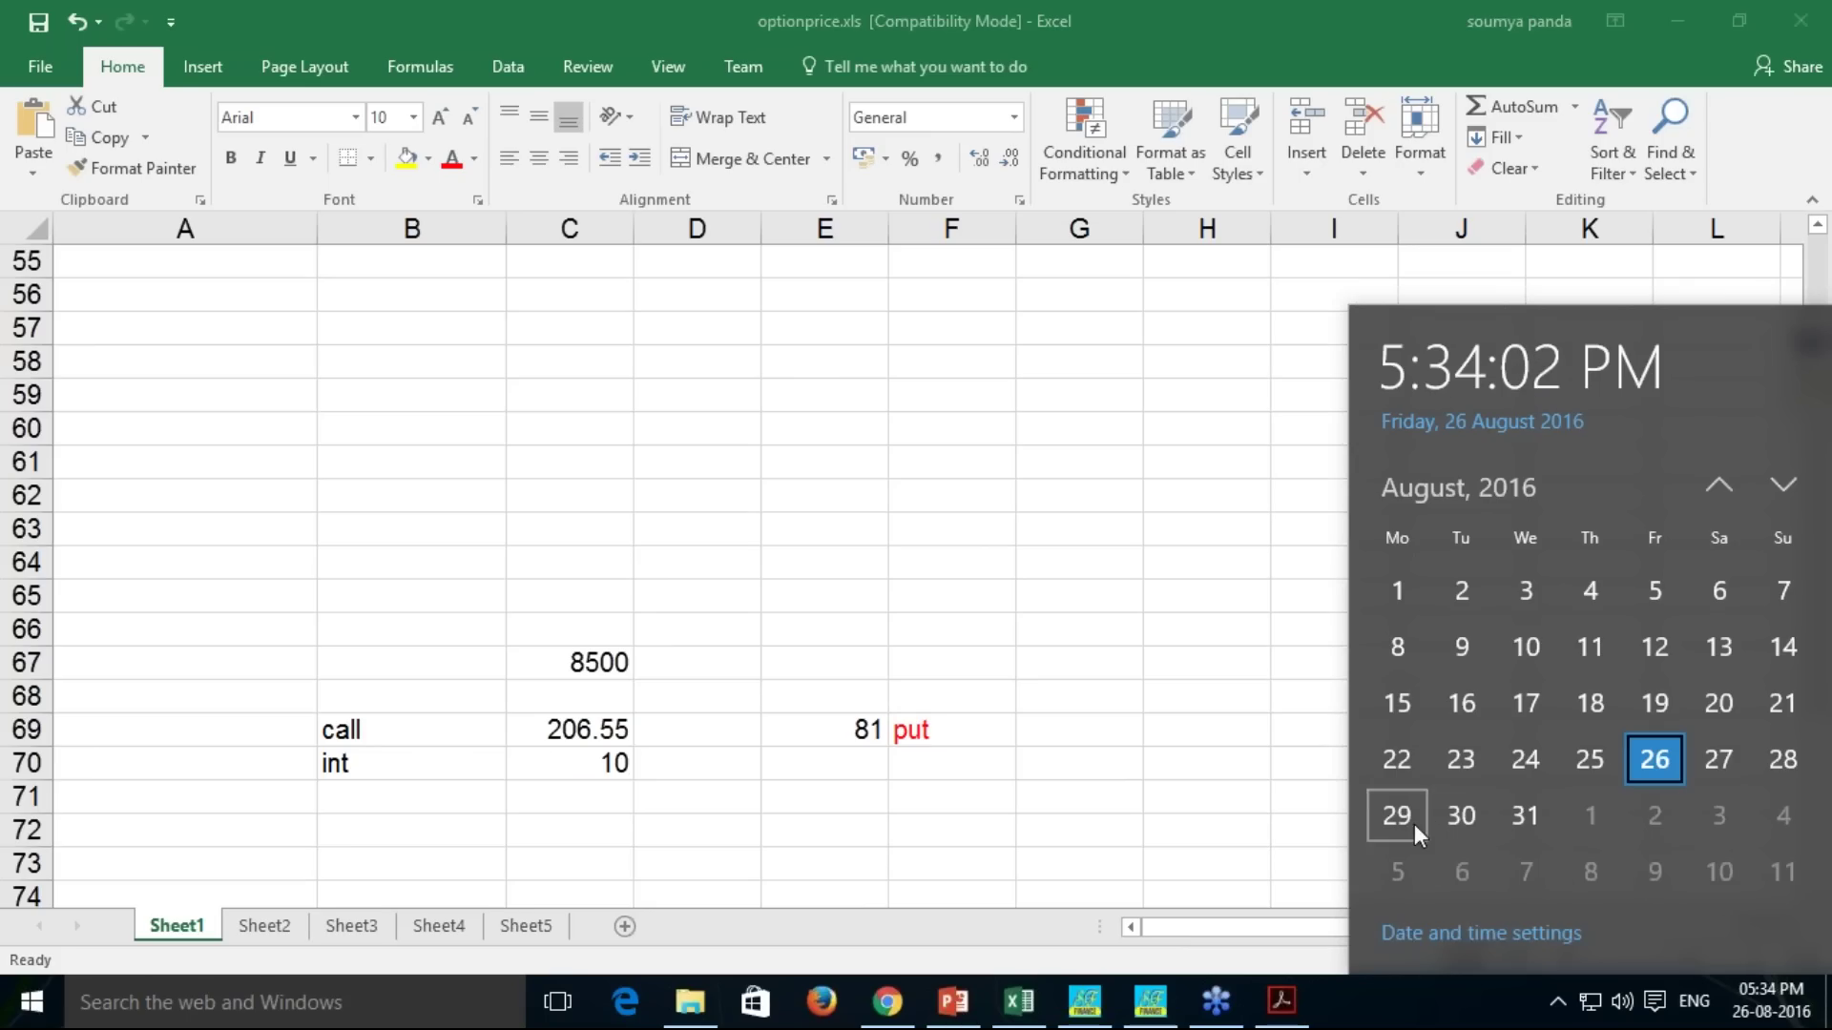
click(589, 806)
click(542, 801)
text(34)
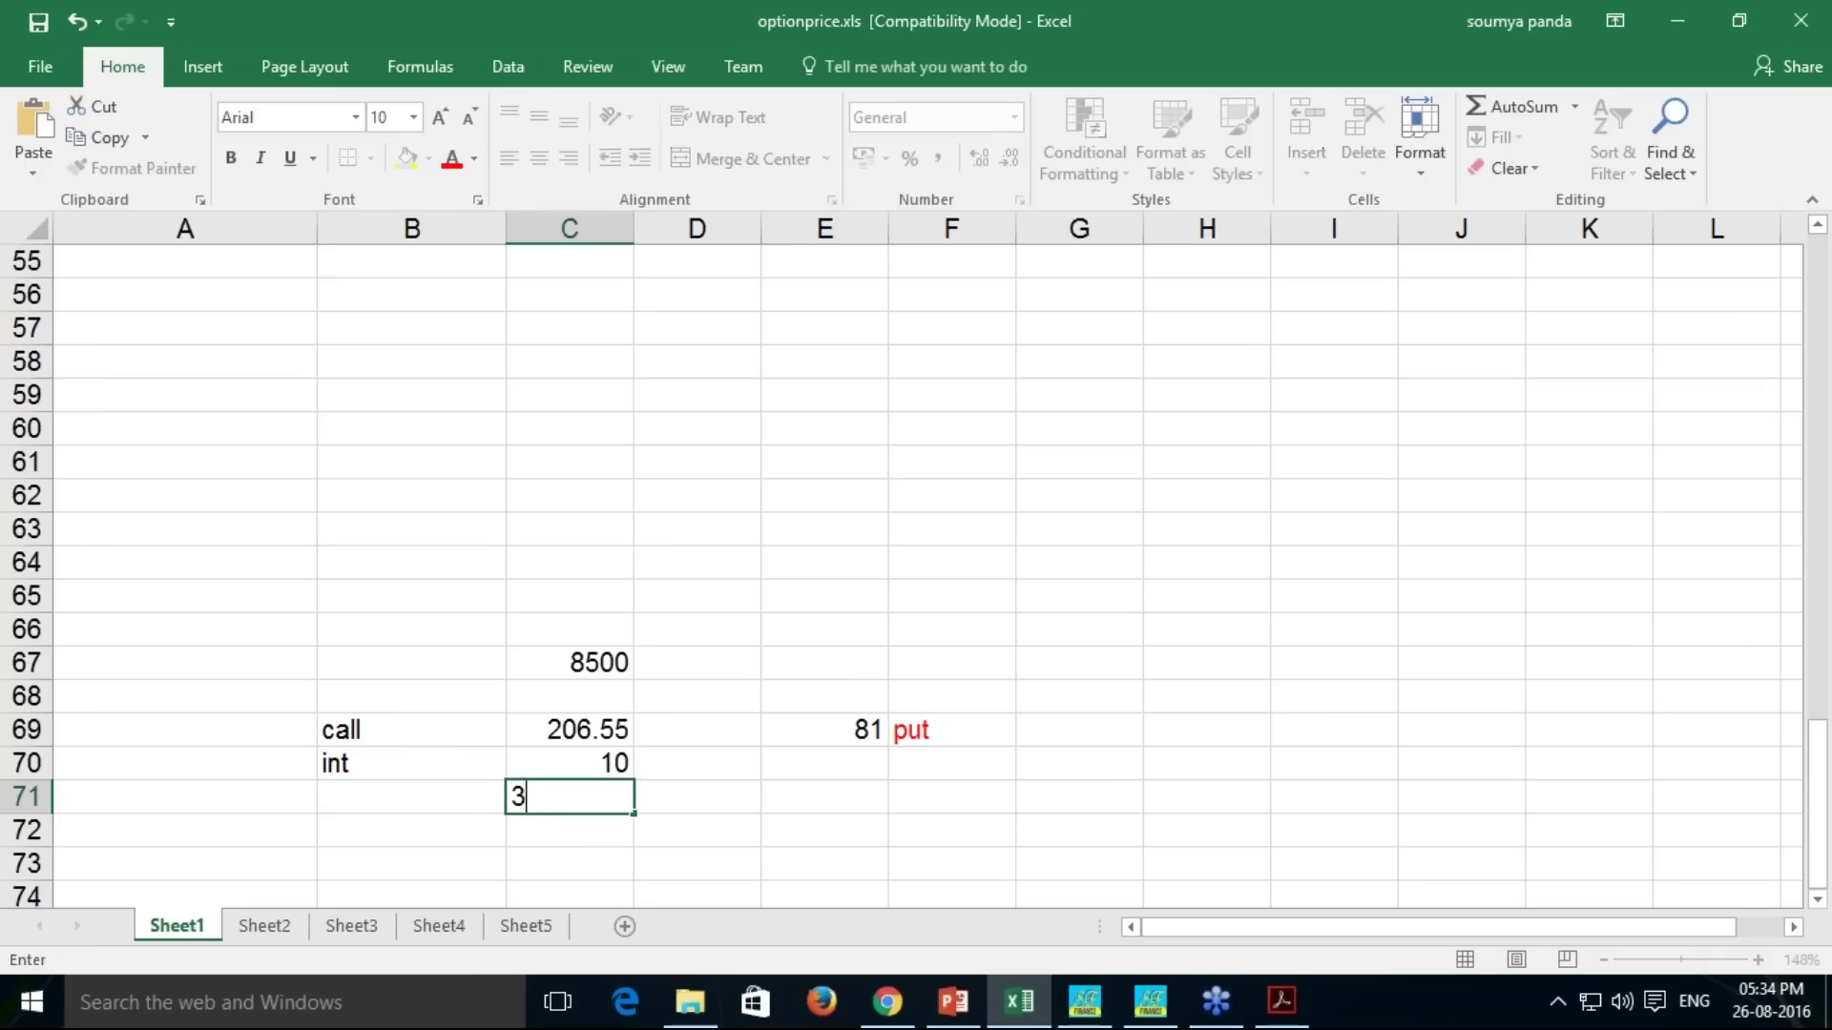
click(381, 765)
click(378, 805)
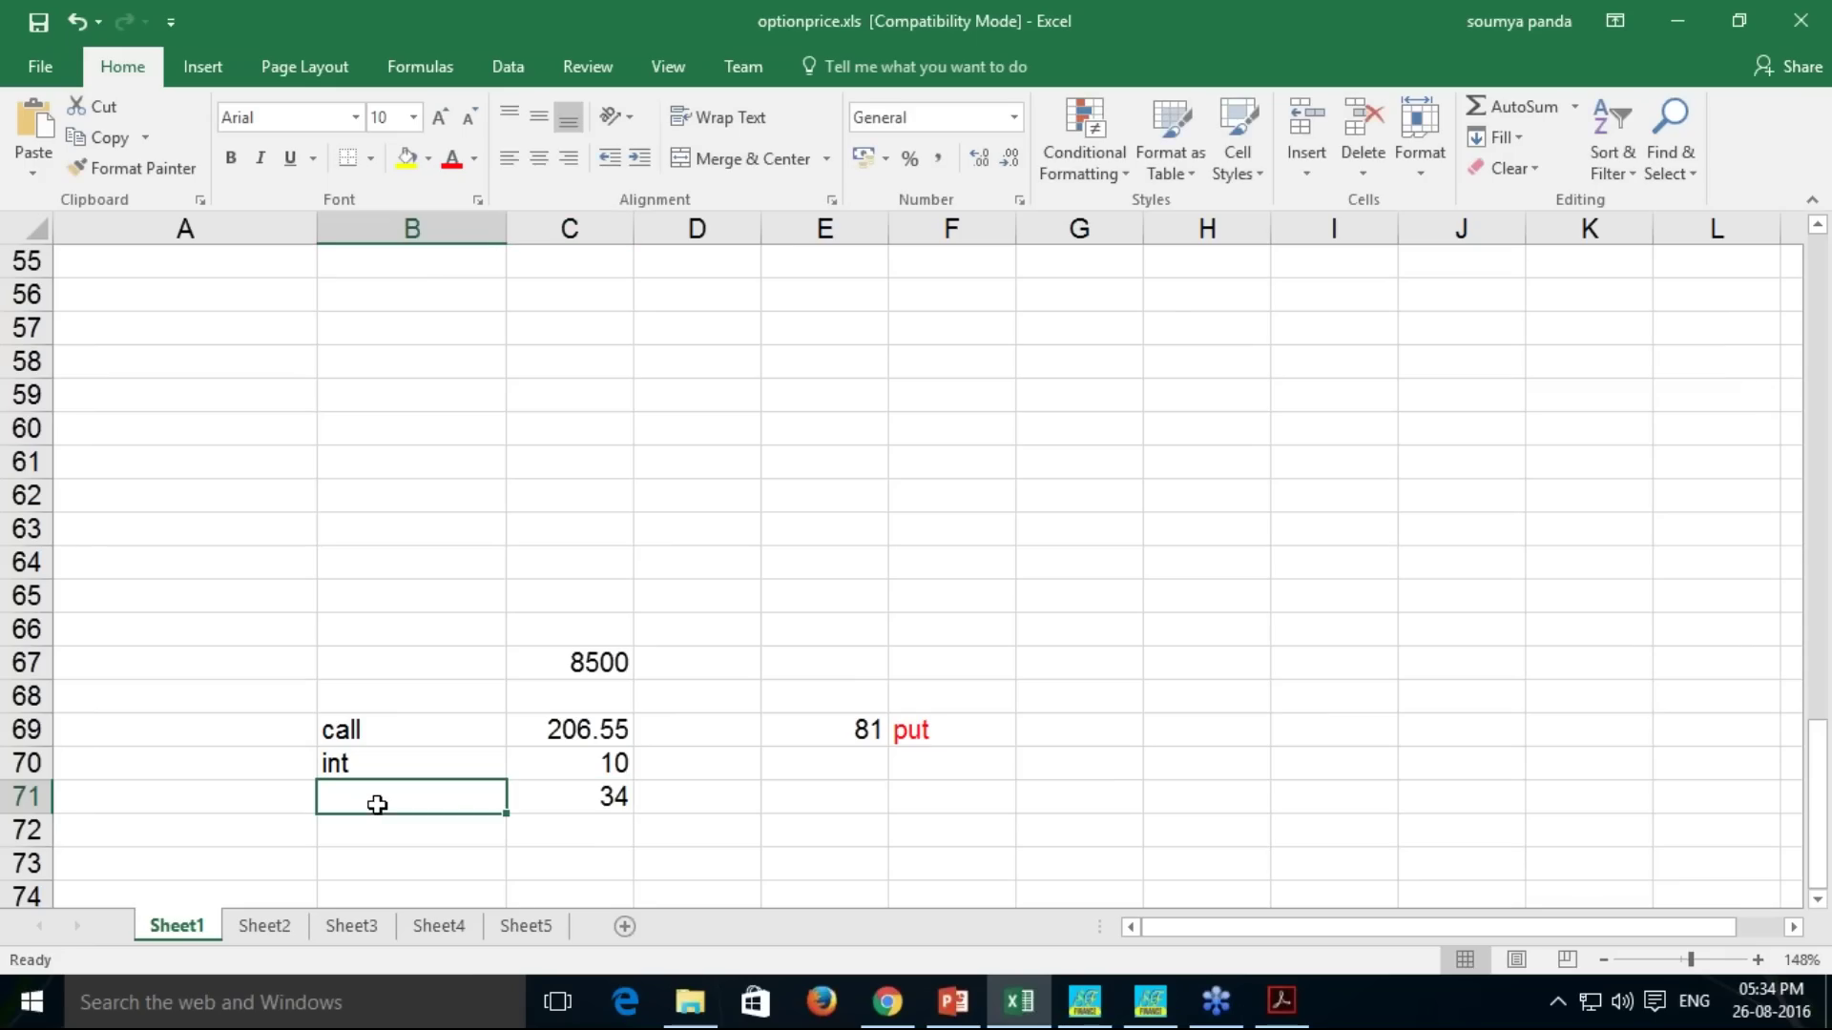
text(days)
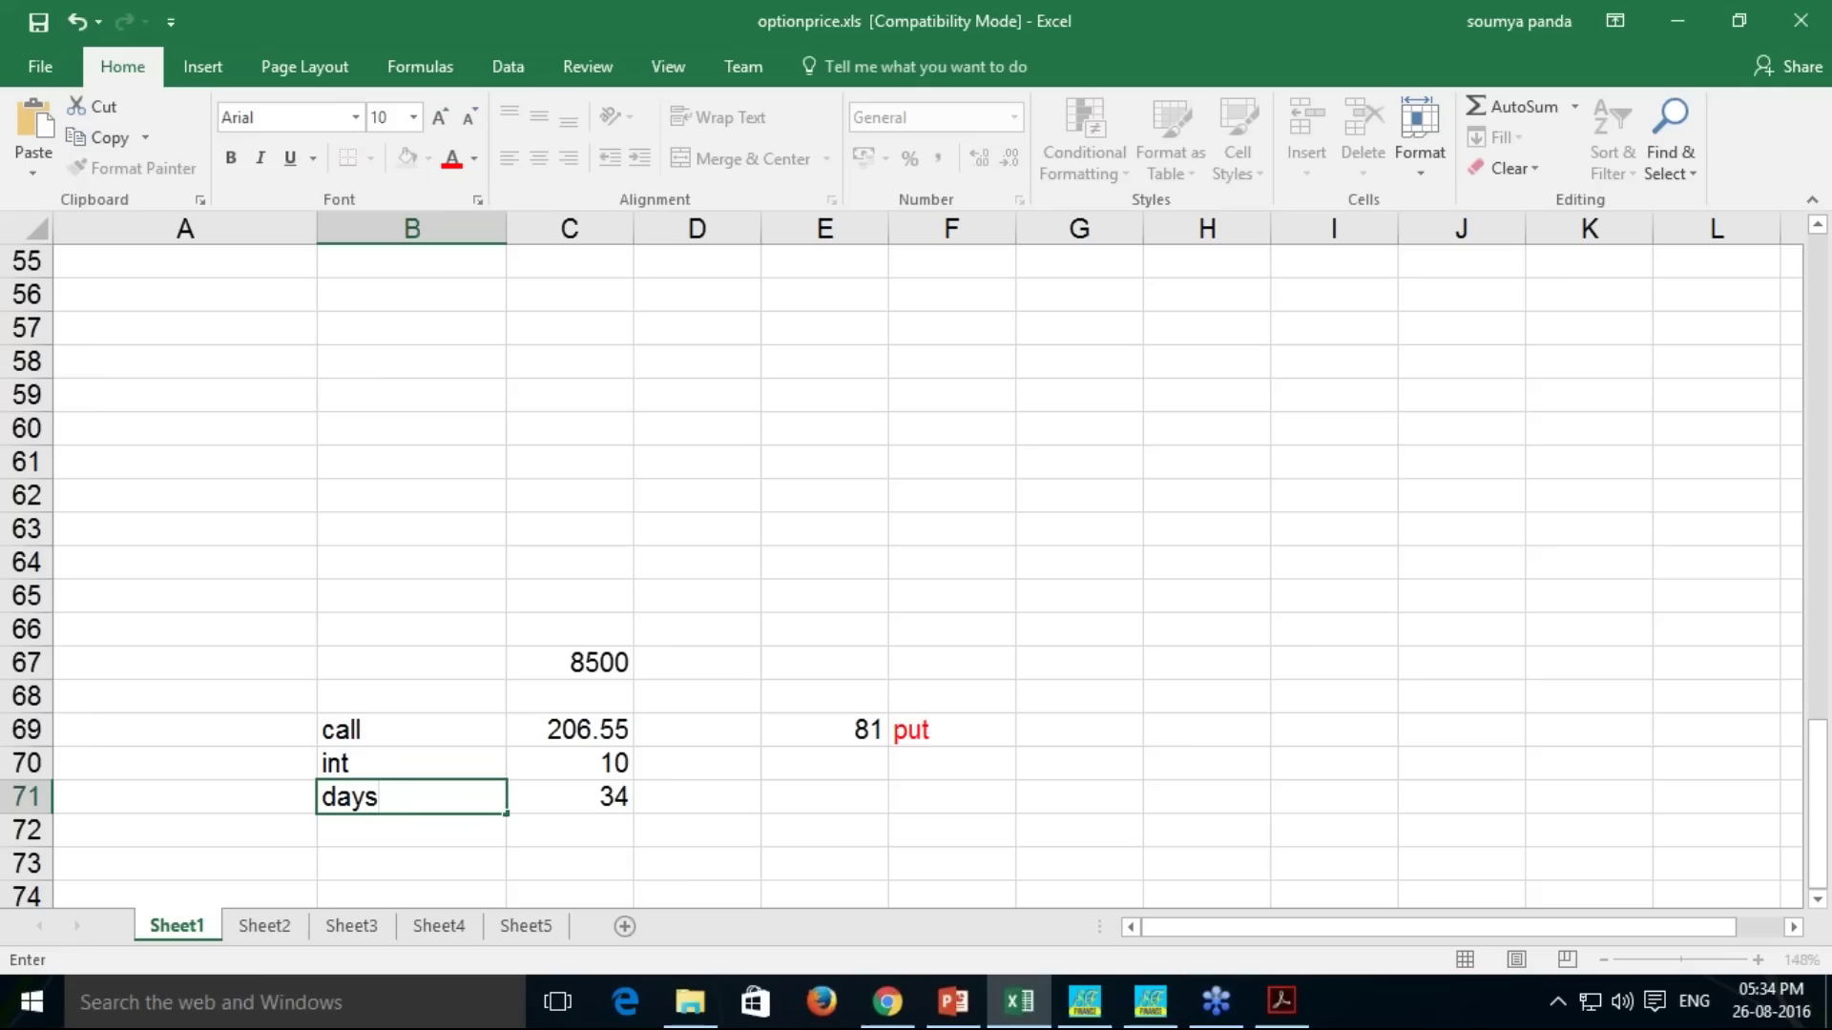
text( till)
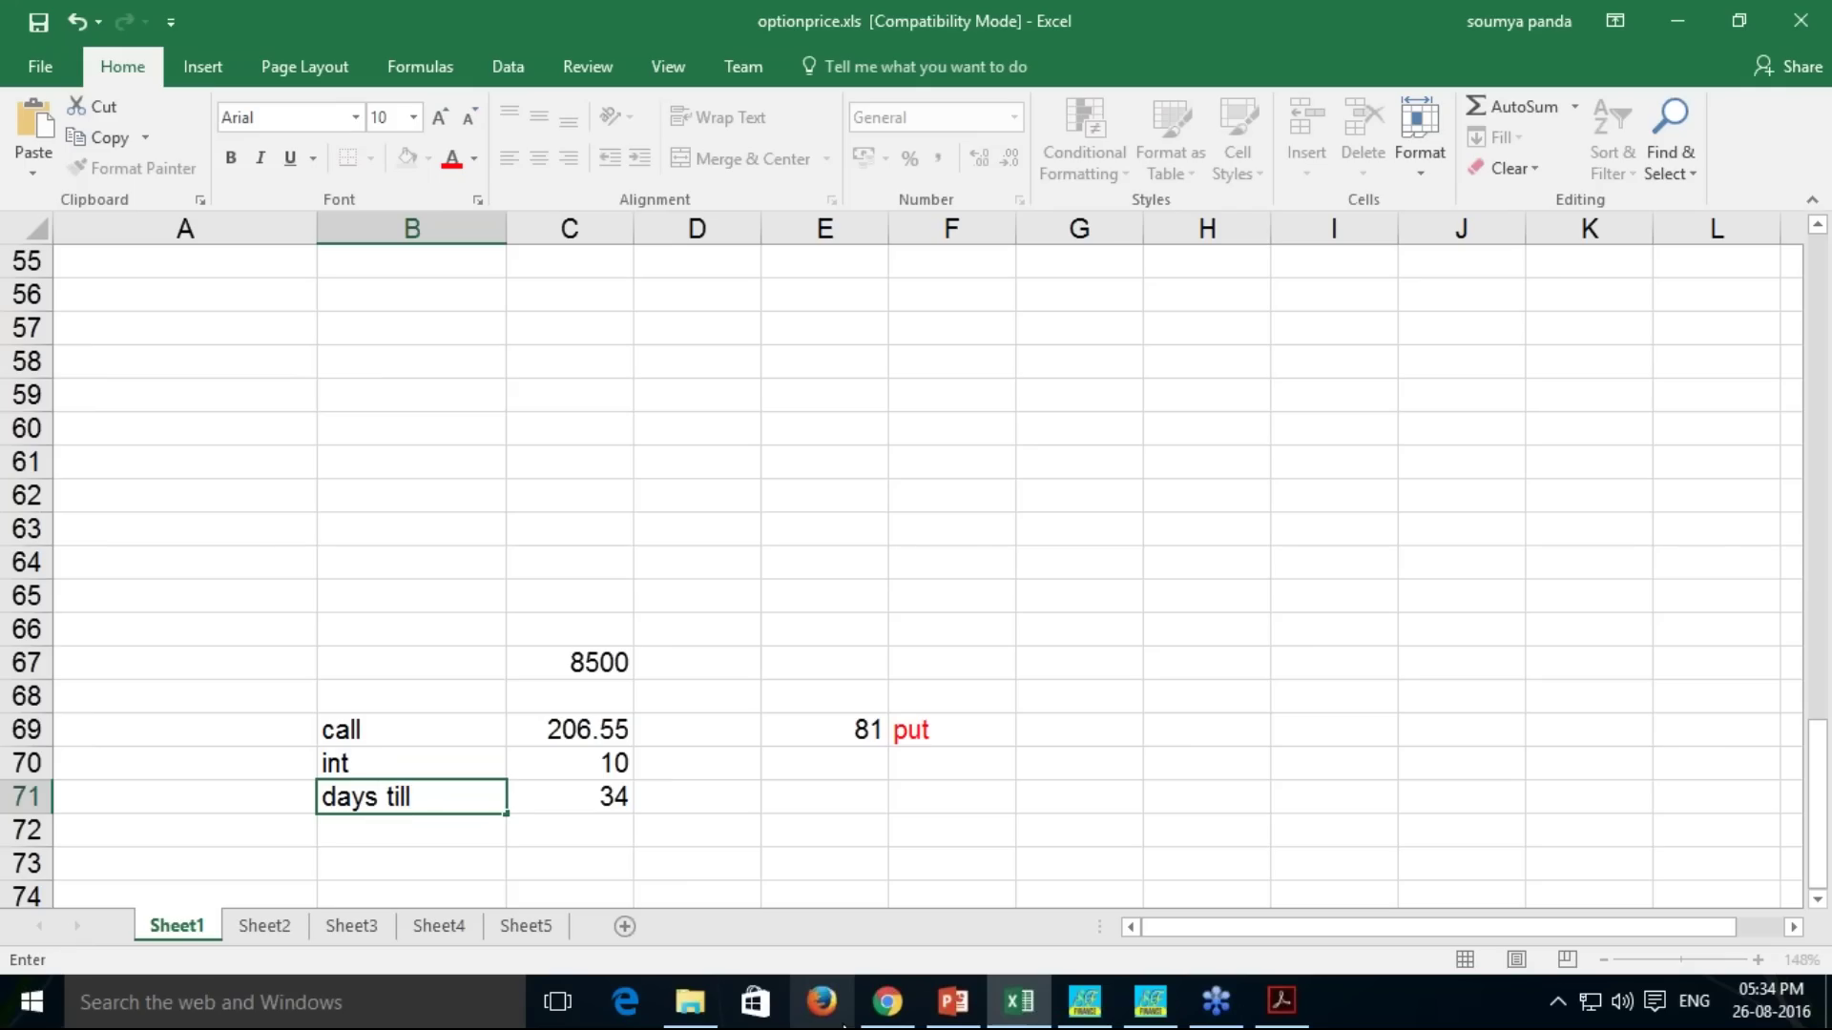
Check the put call formula on the PowerPoint slide, return to Excel and start the formula =C69+C67 in cell C73
click(956, 1003)
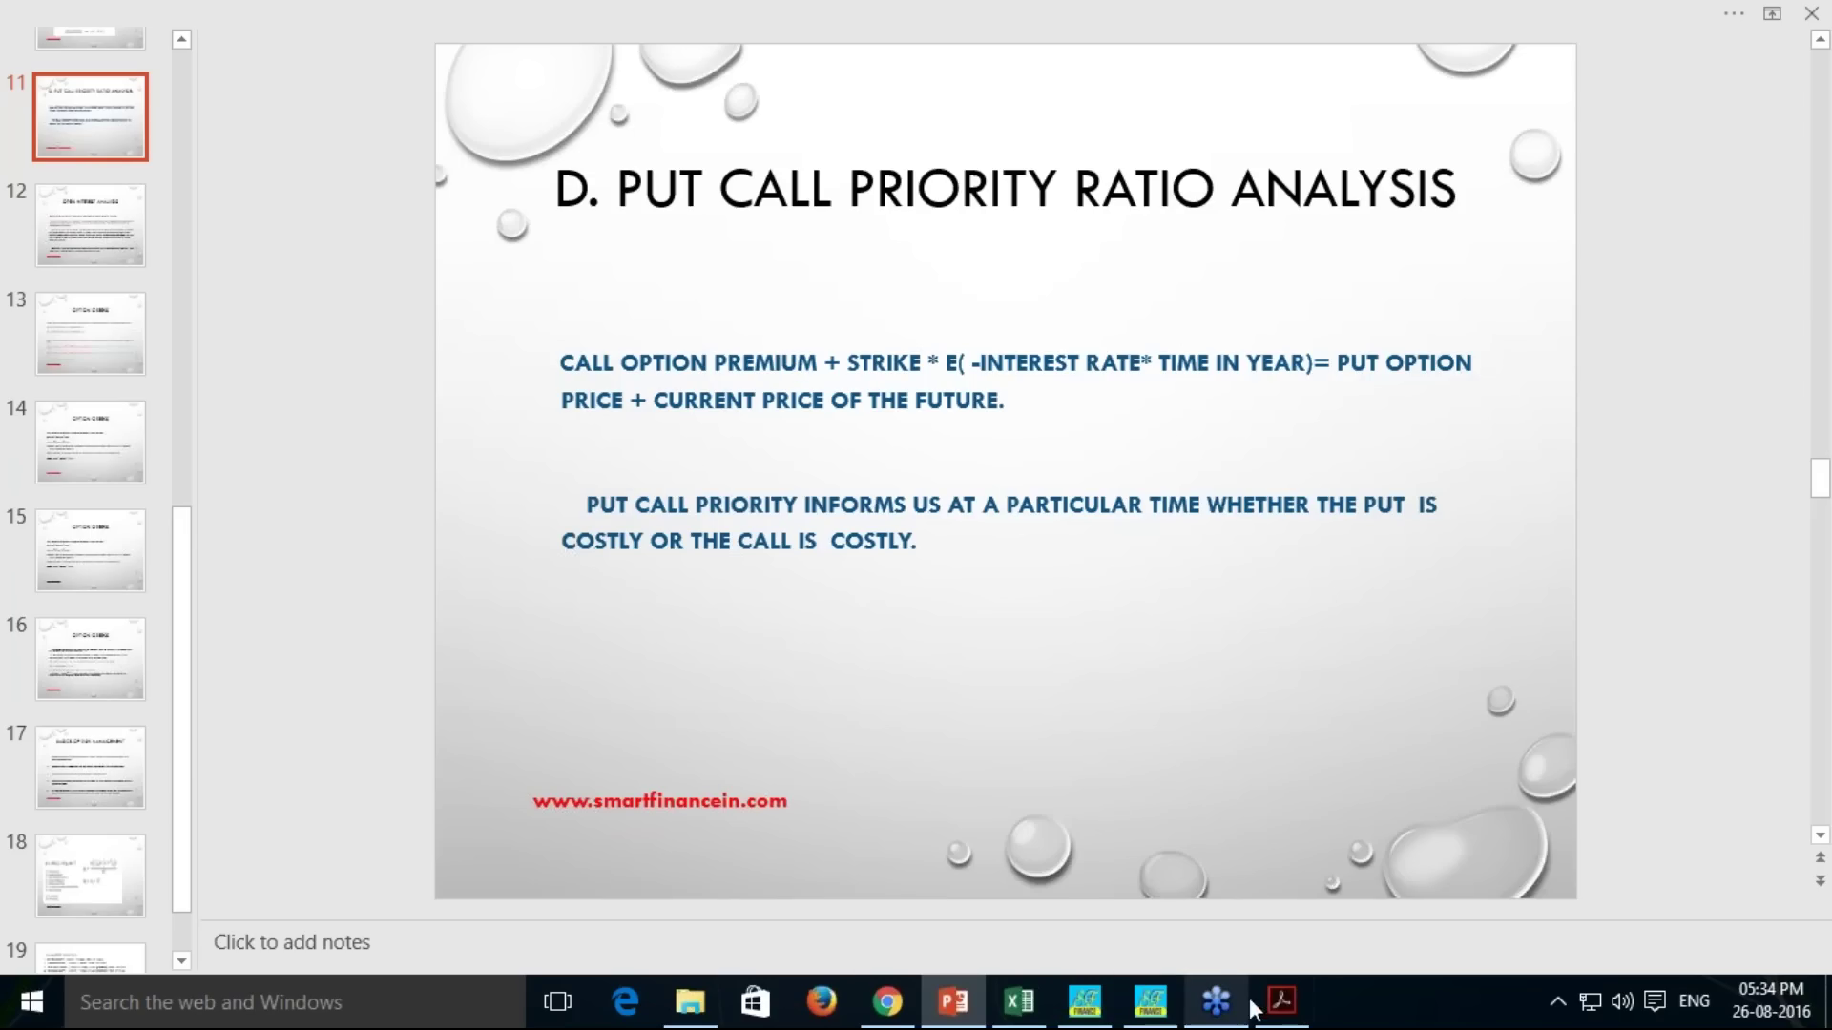
click(1019, 1002)
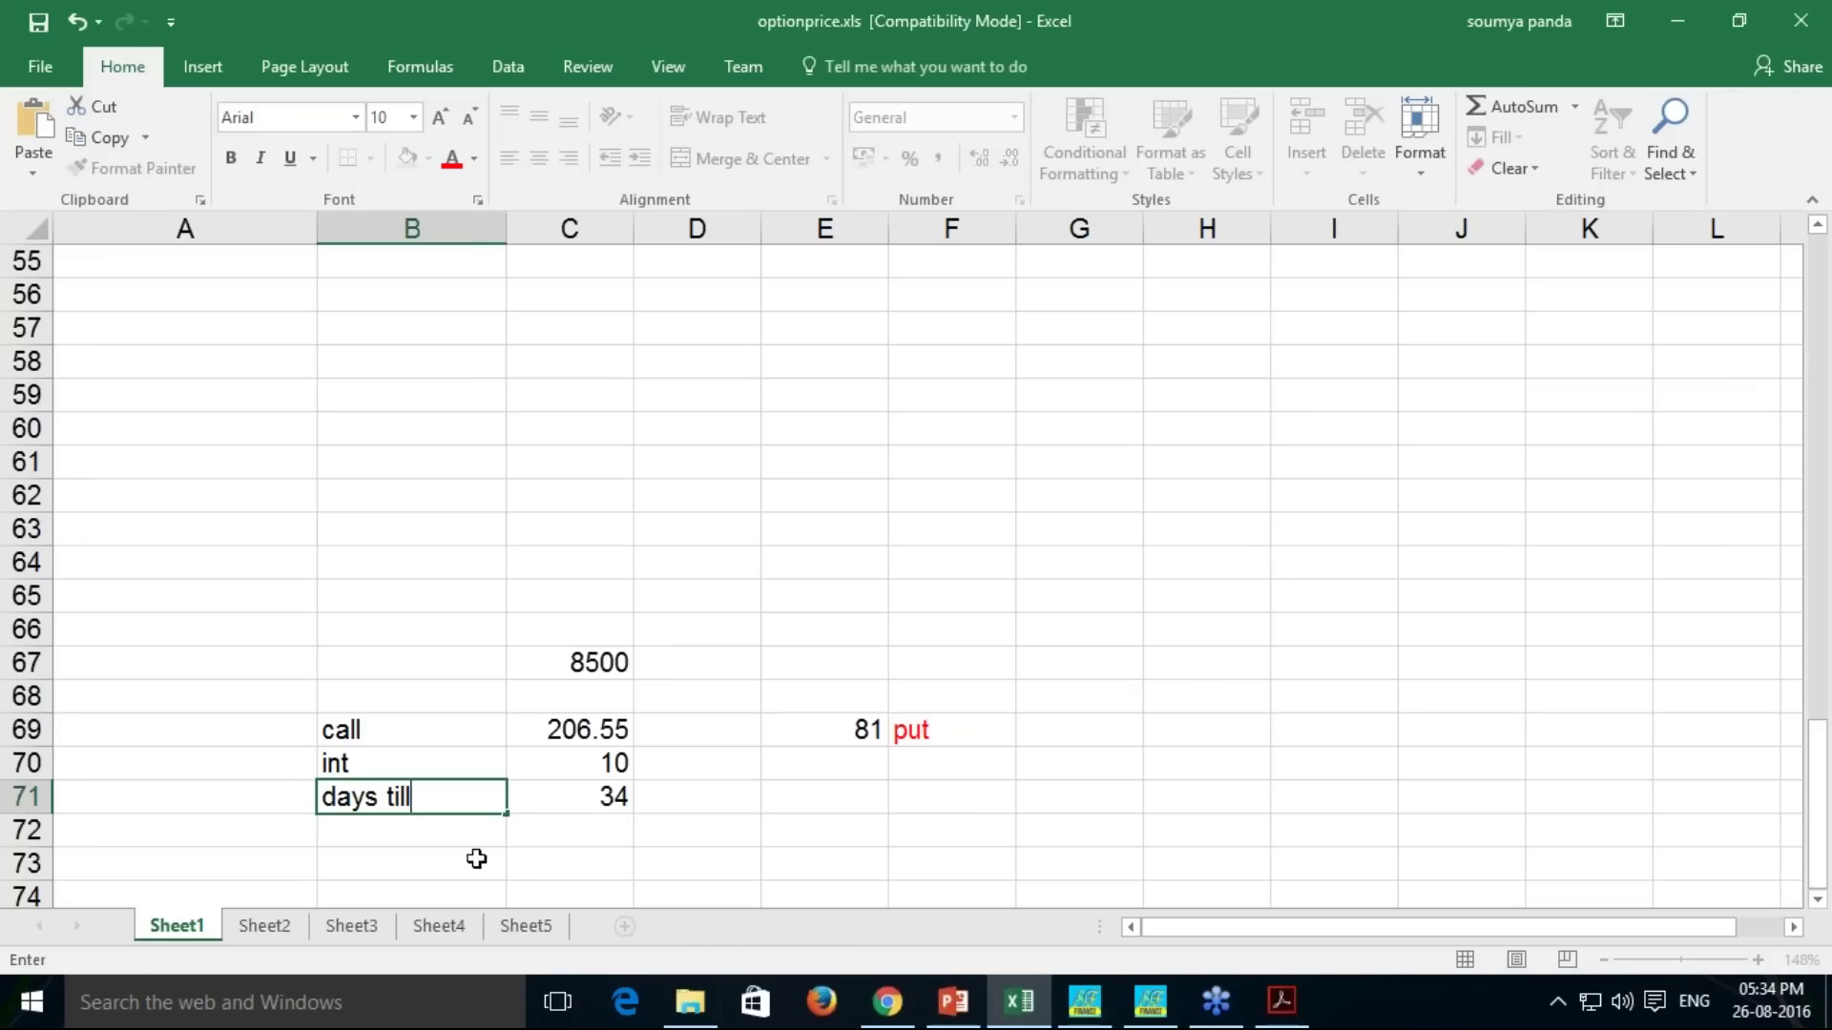
click(548, 865)
text(=)
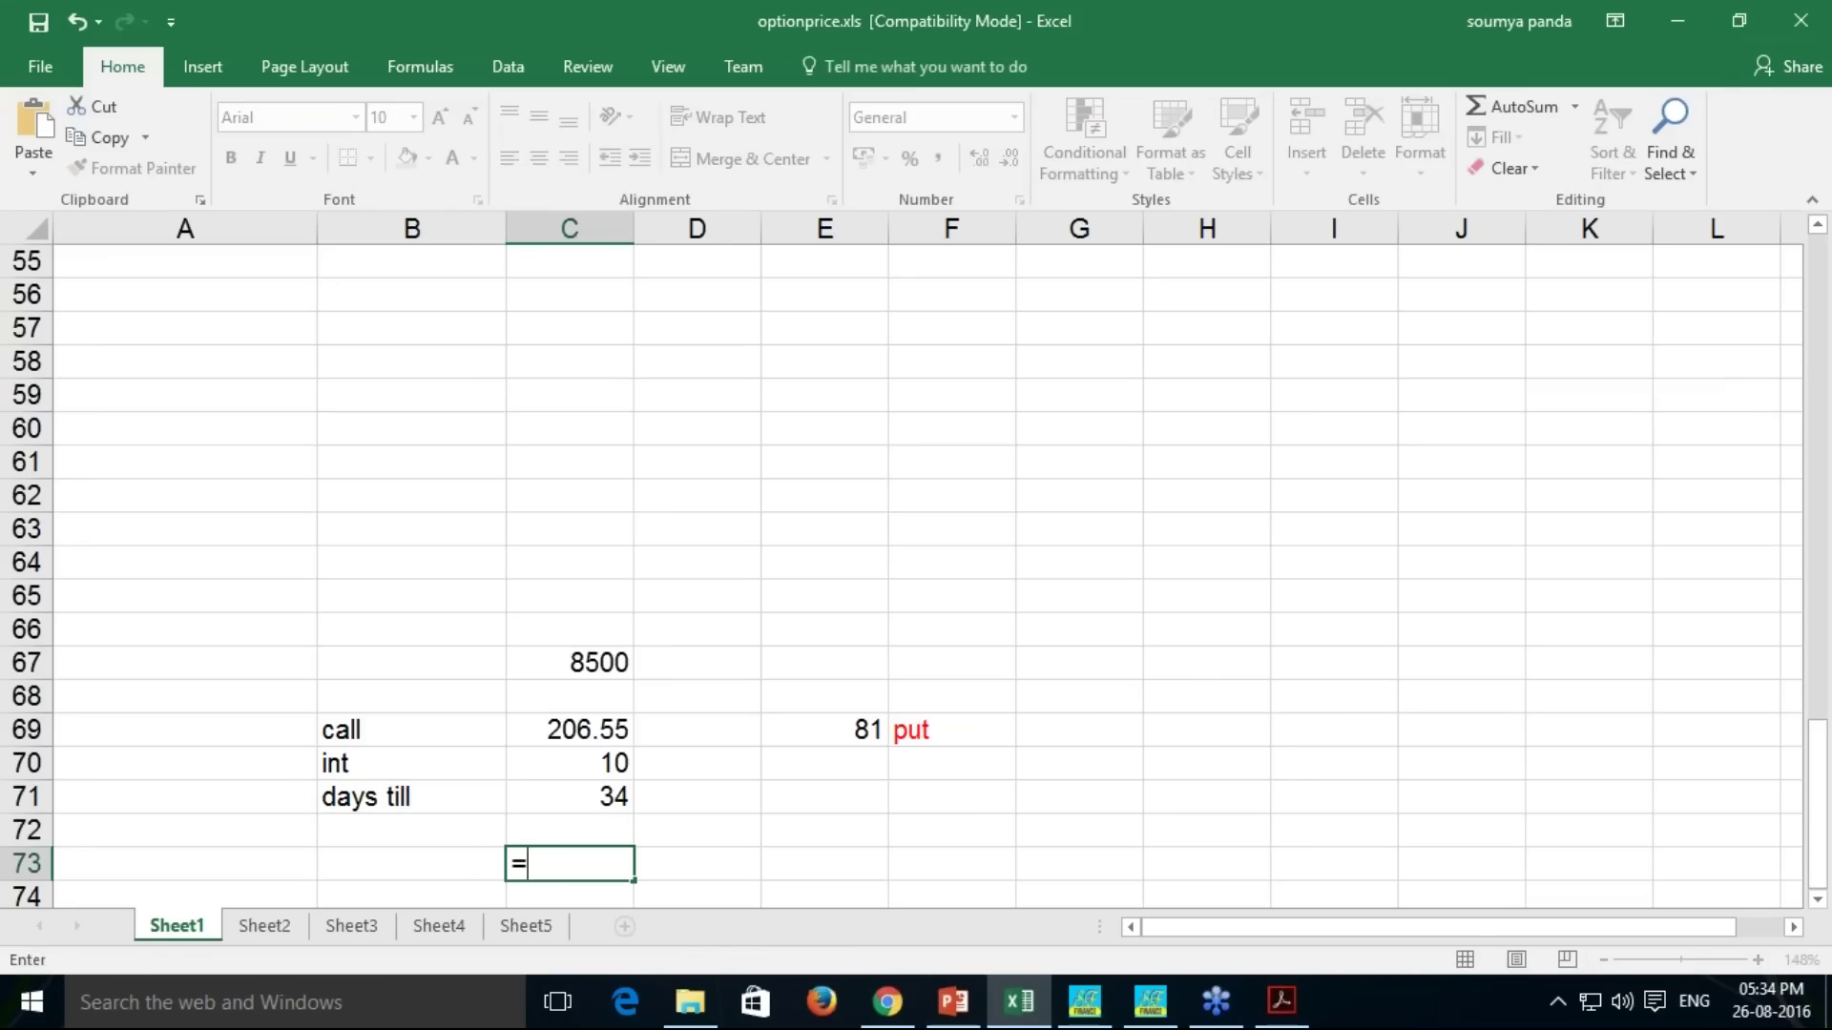
click(598, 733)
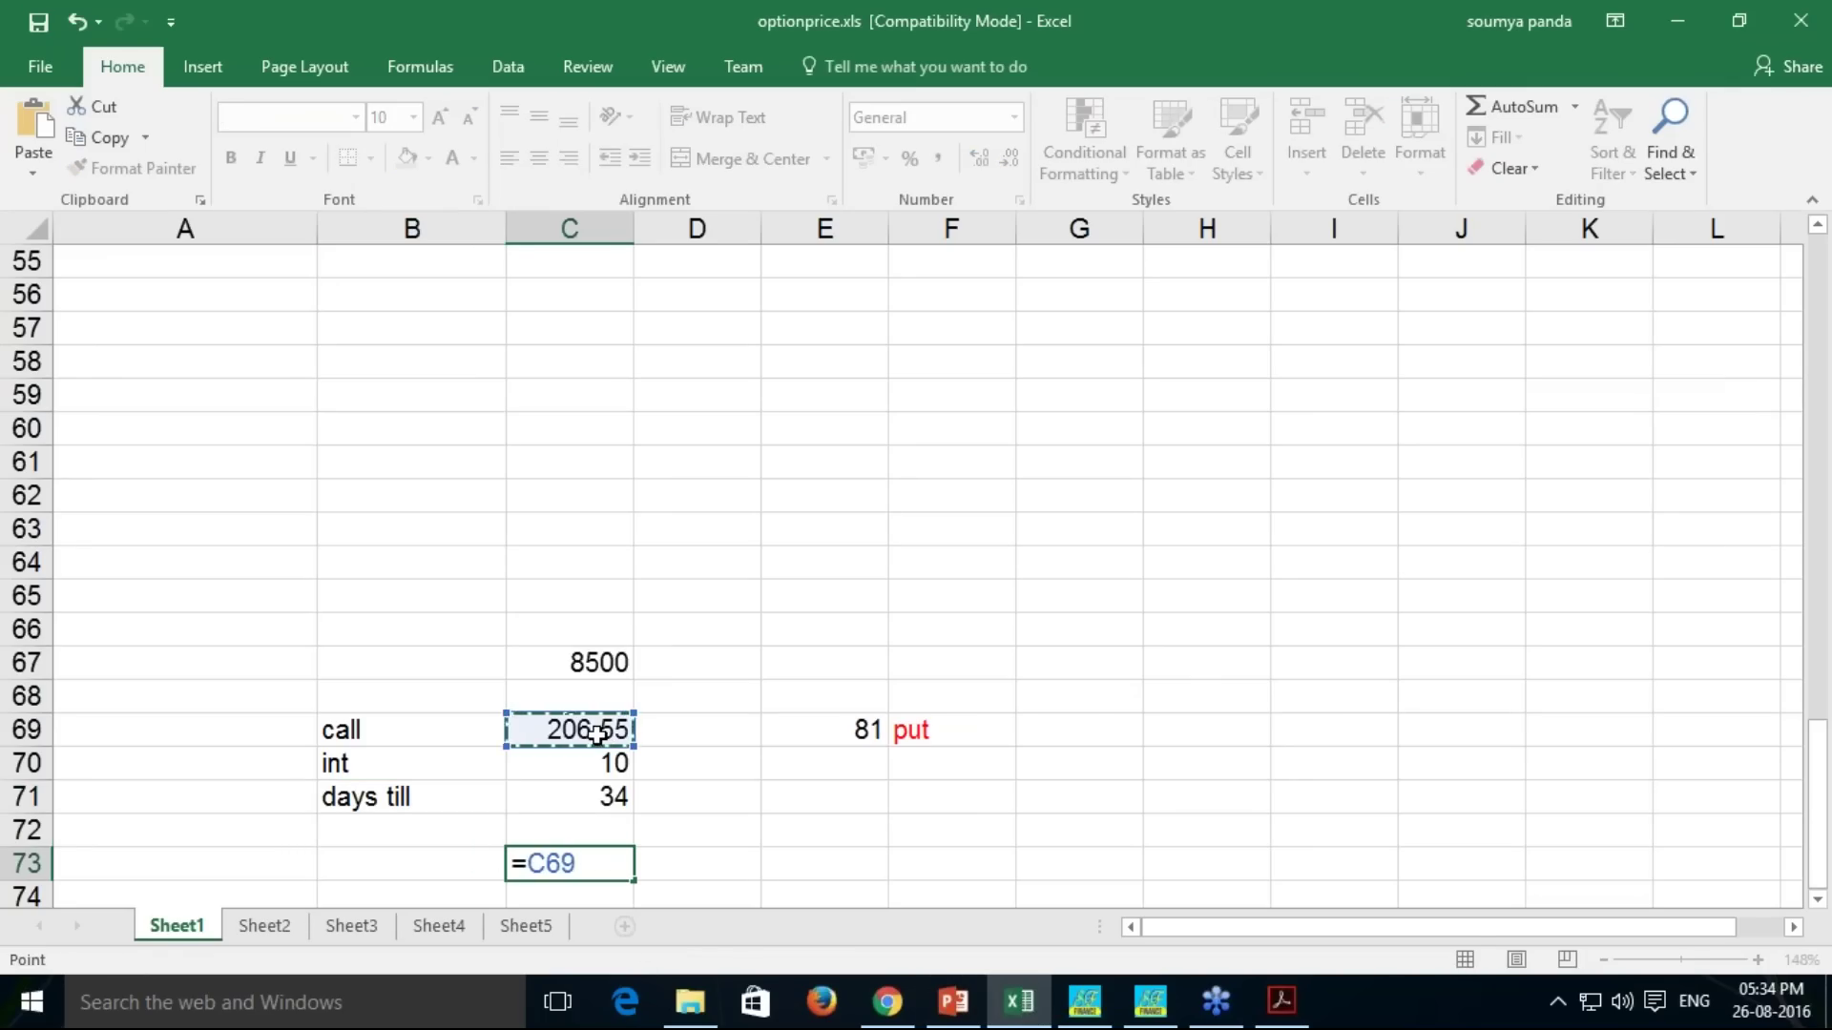
text(+)
click(598, 660)
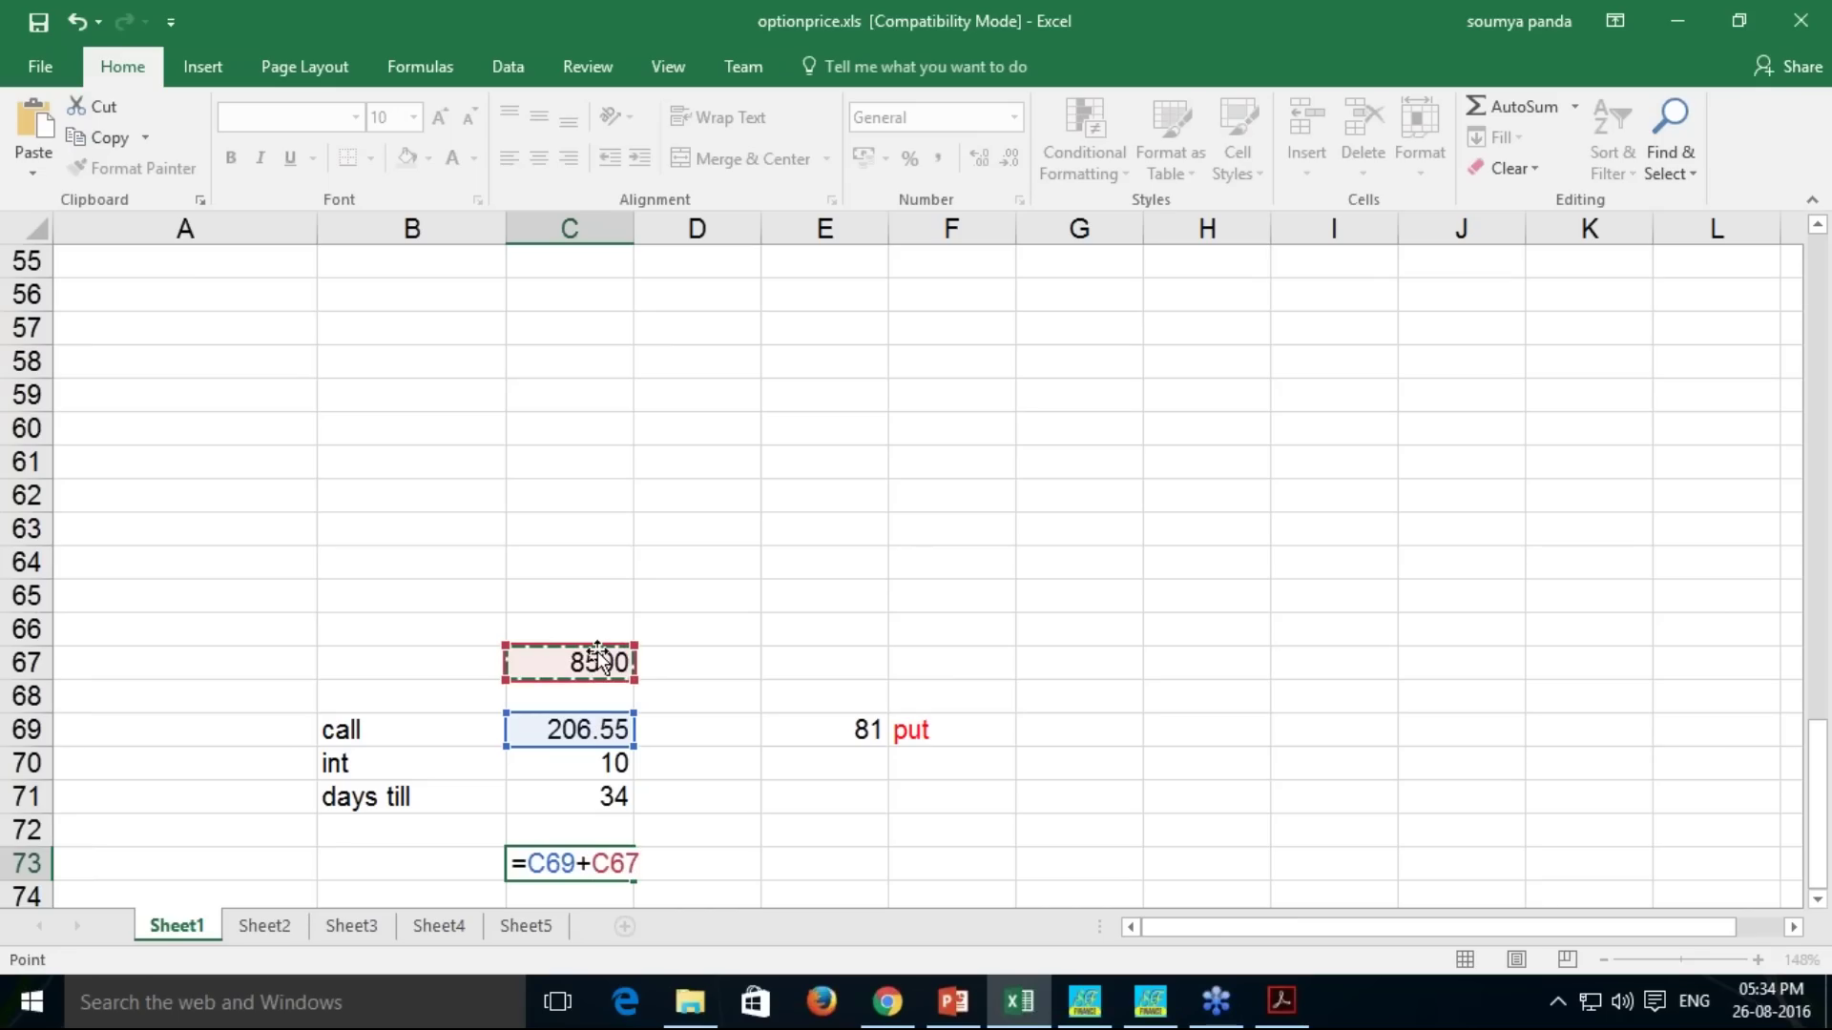
Complete the call-side formula in cell C73 as =C69+C67*exp(0.10*C71/365)
text(*exp)
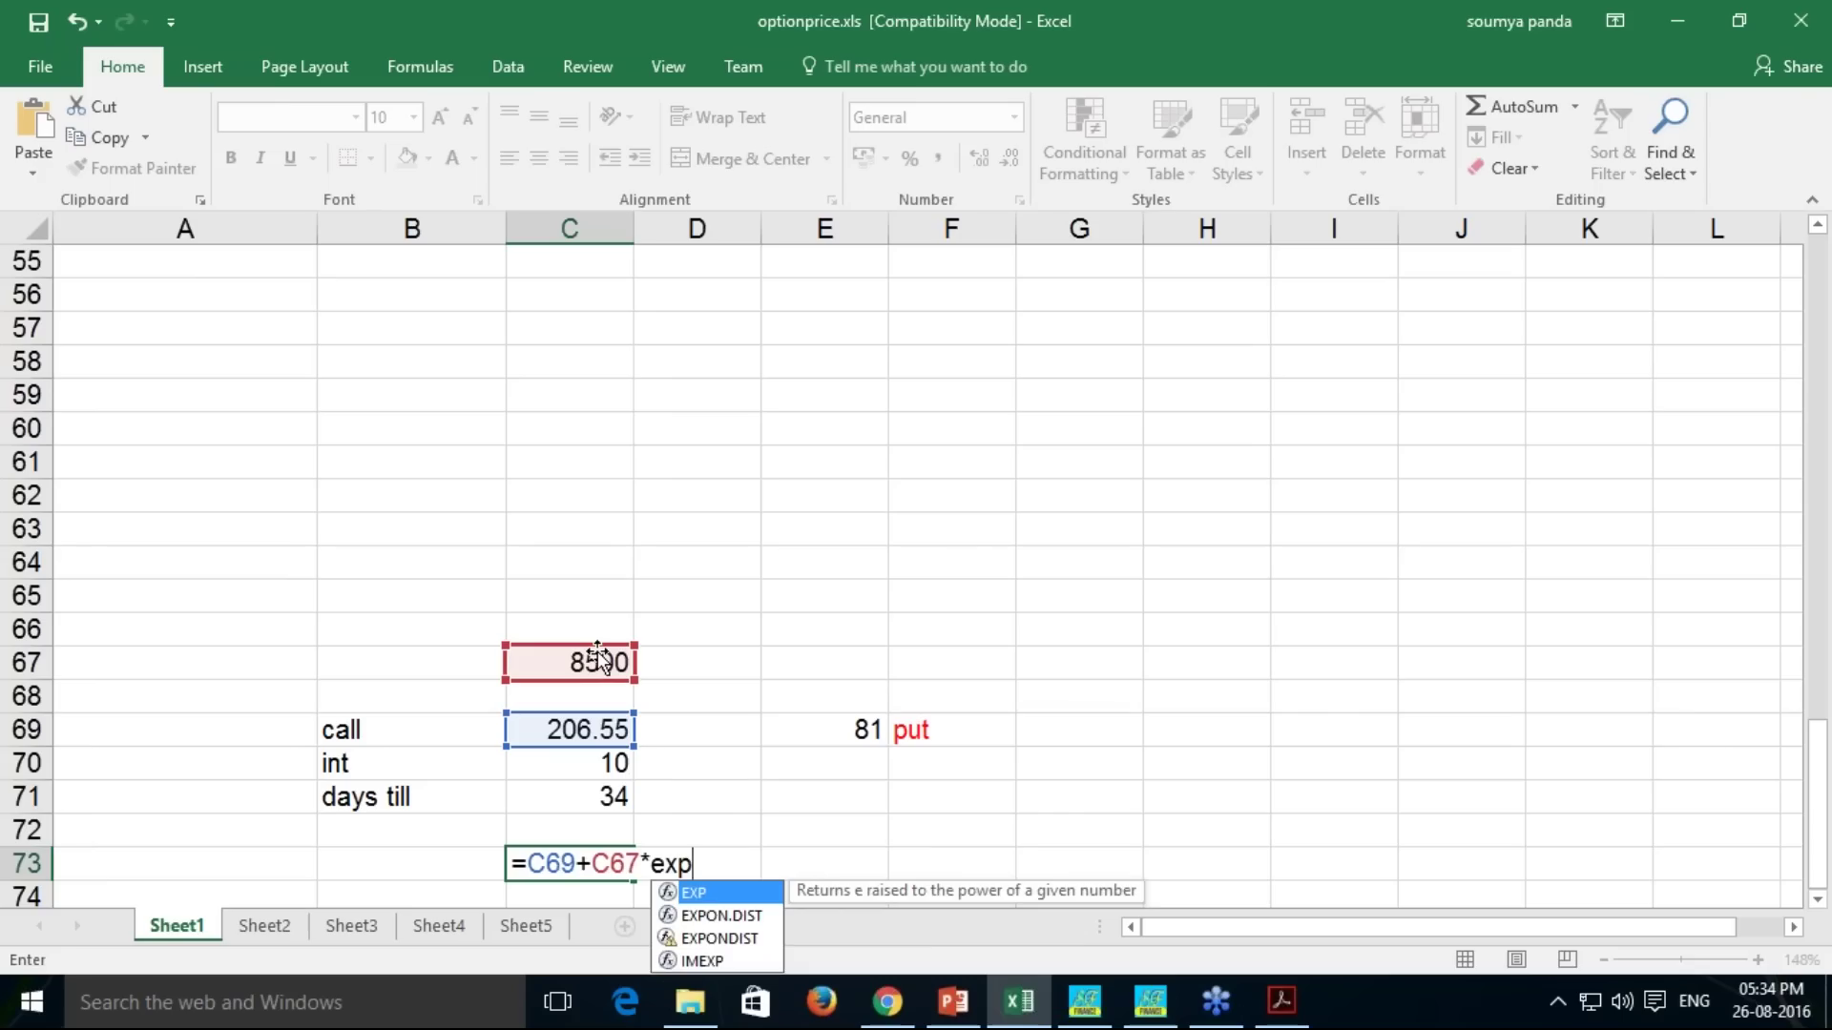
text(()
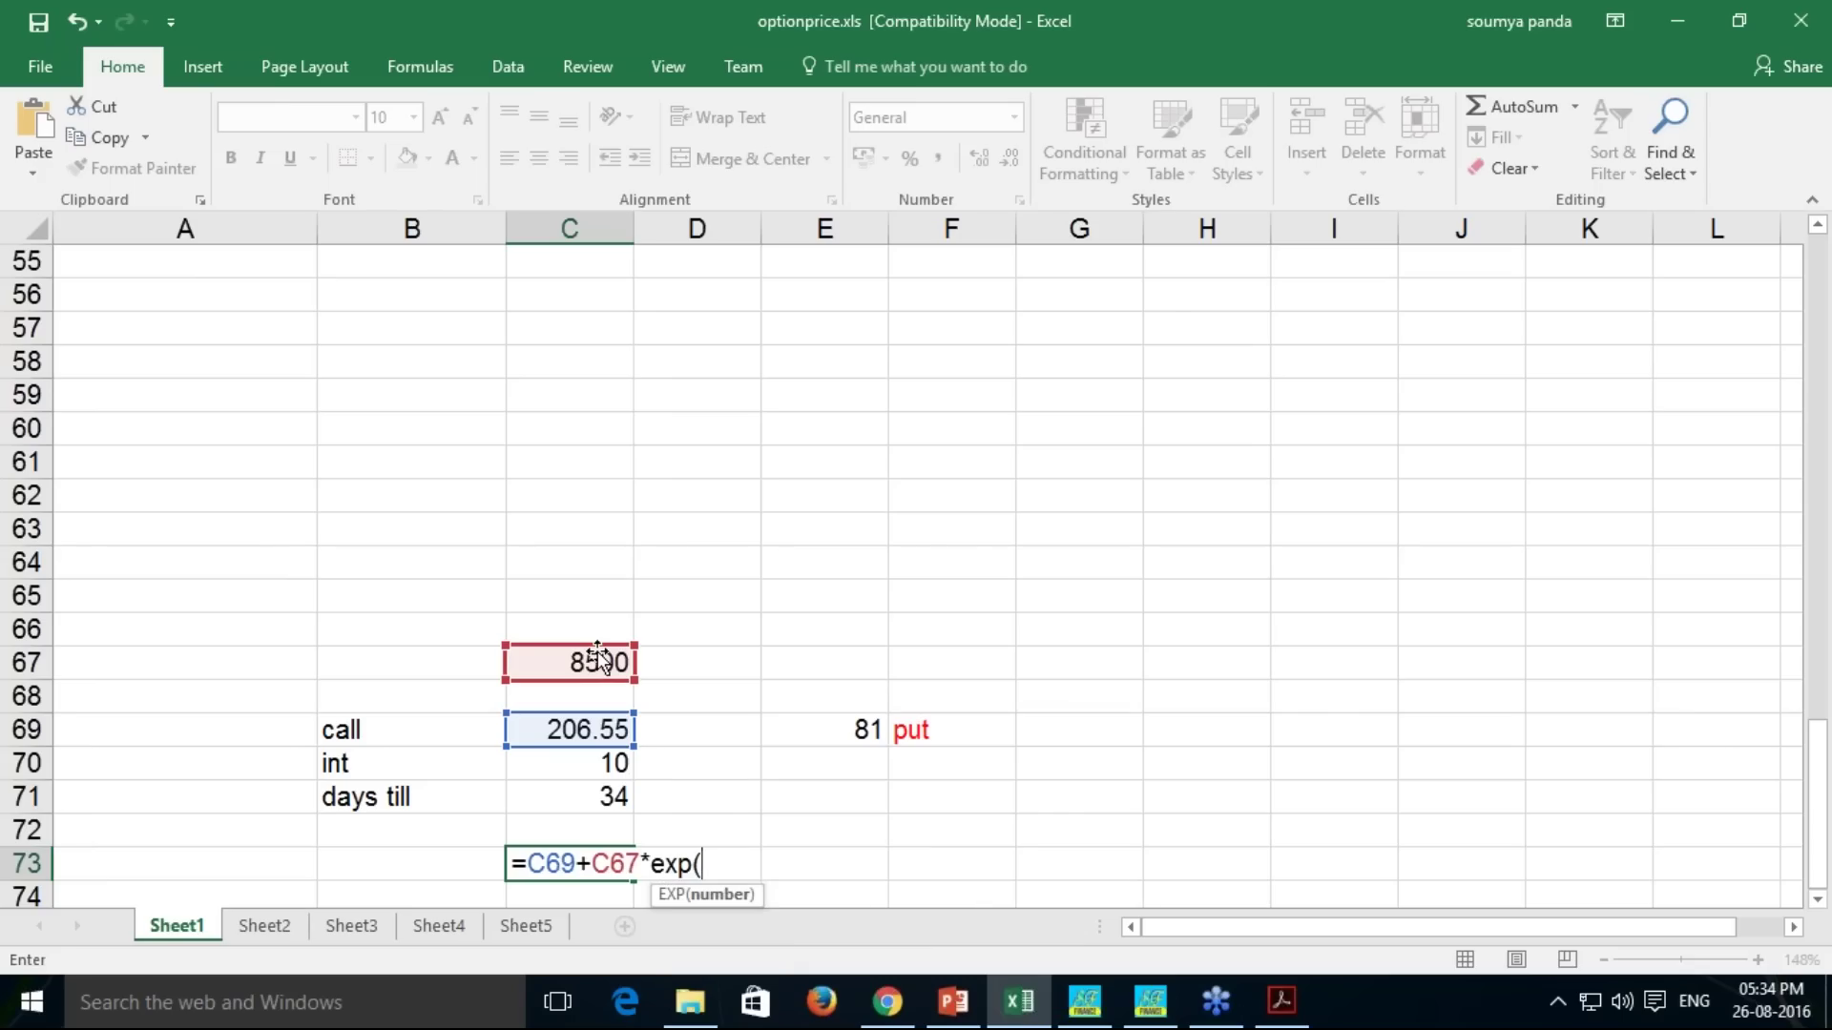
text(0.10)
text(*)
click(620, 802)
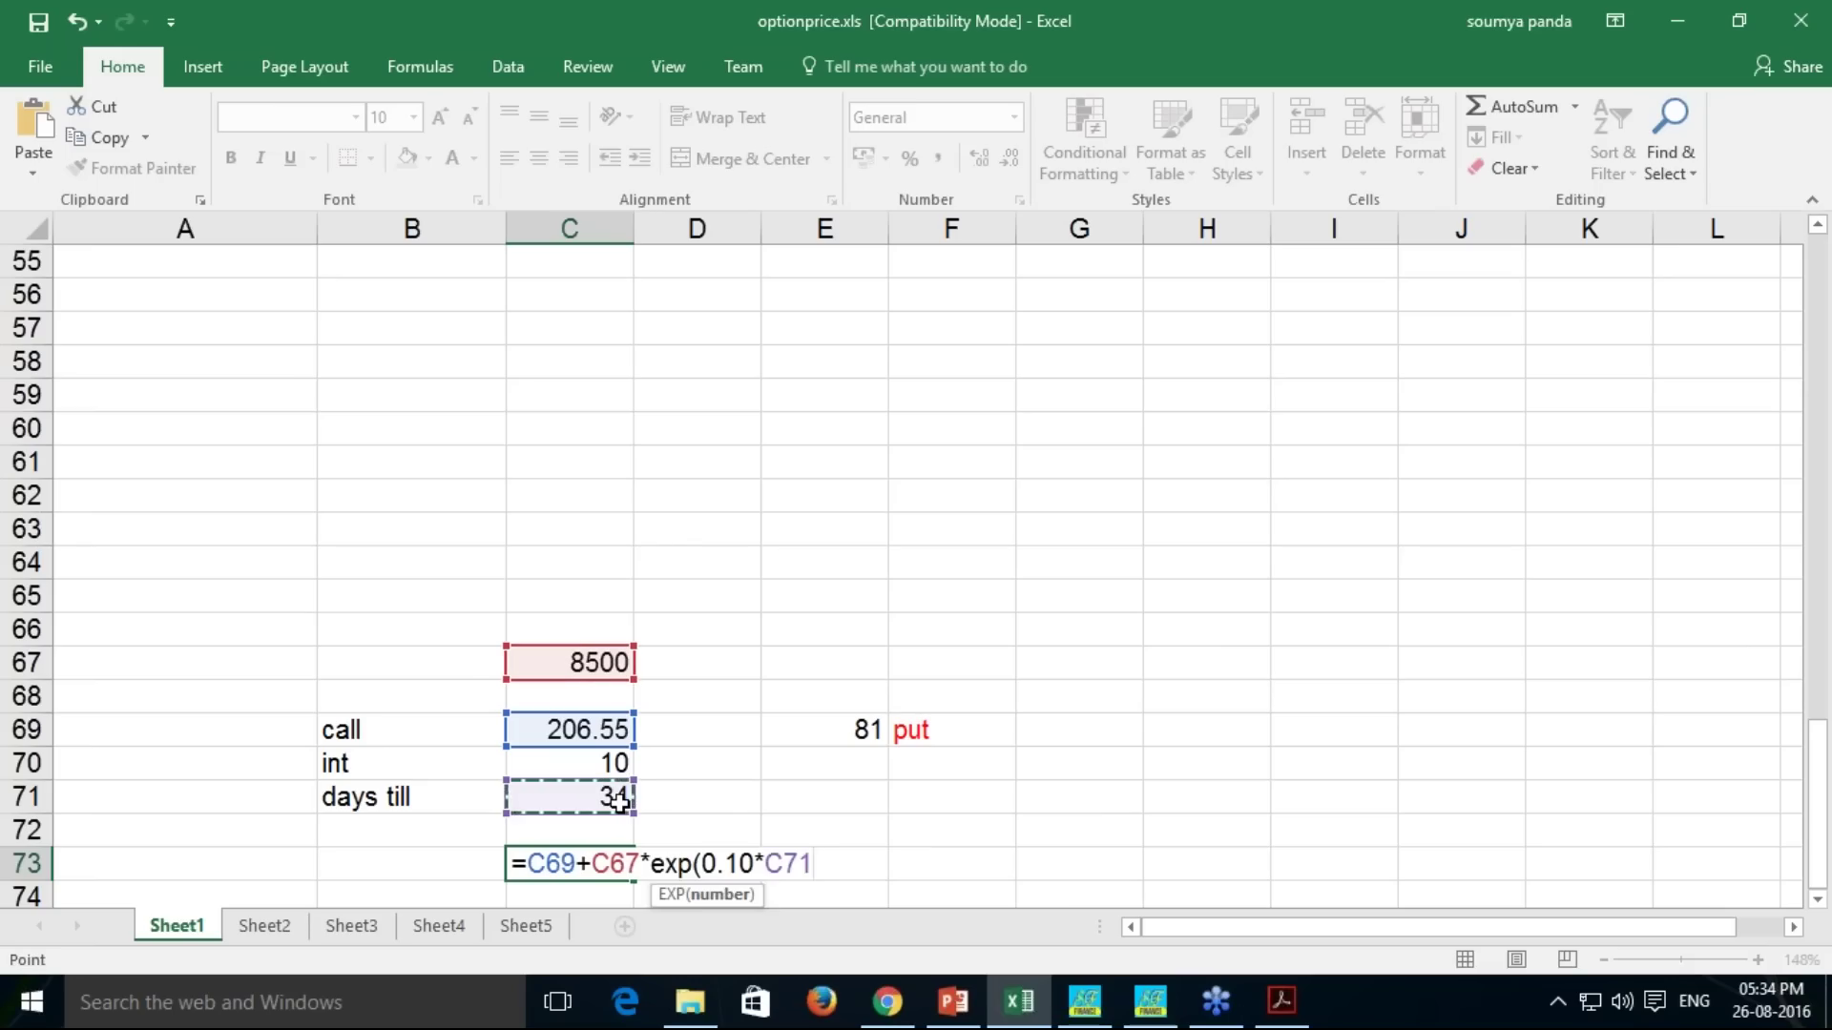
text(/365)
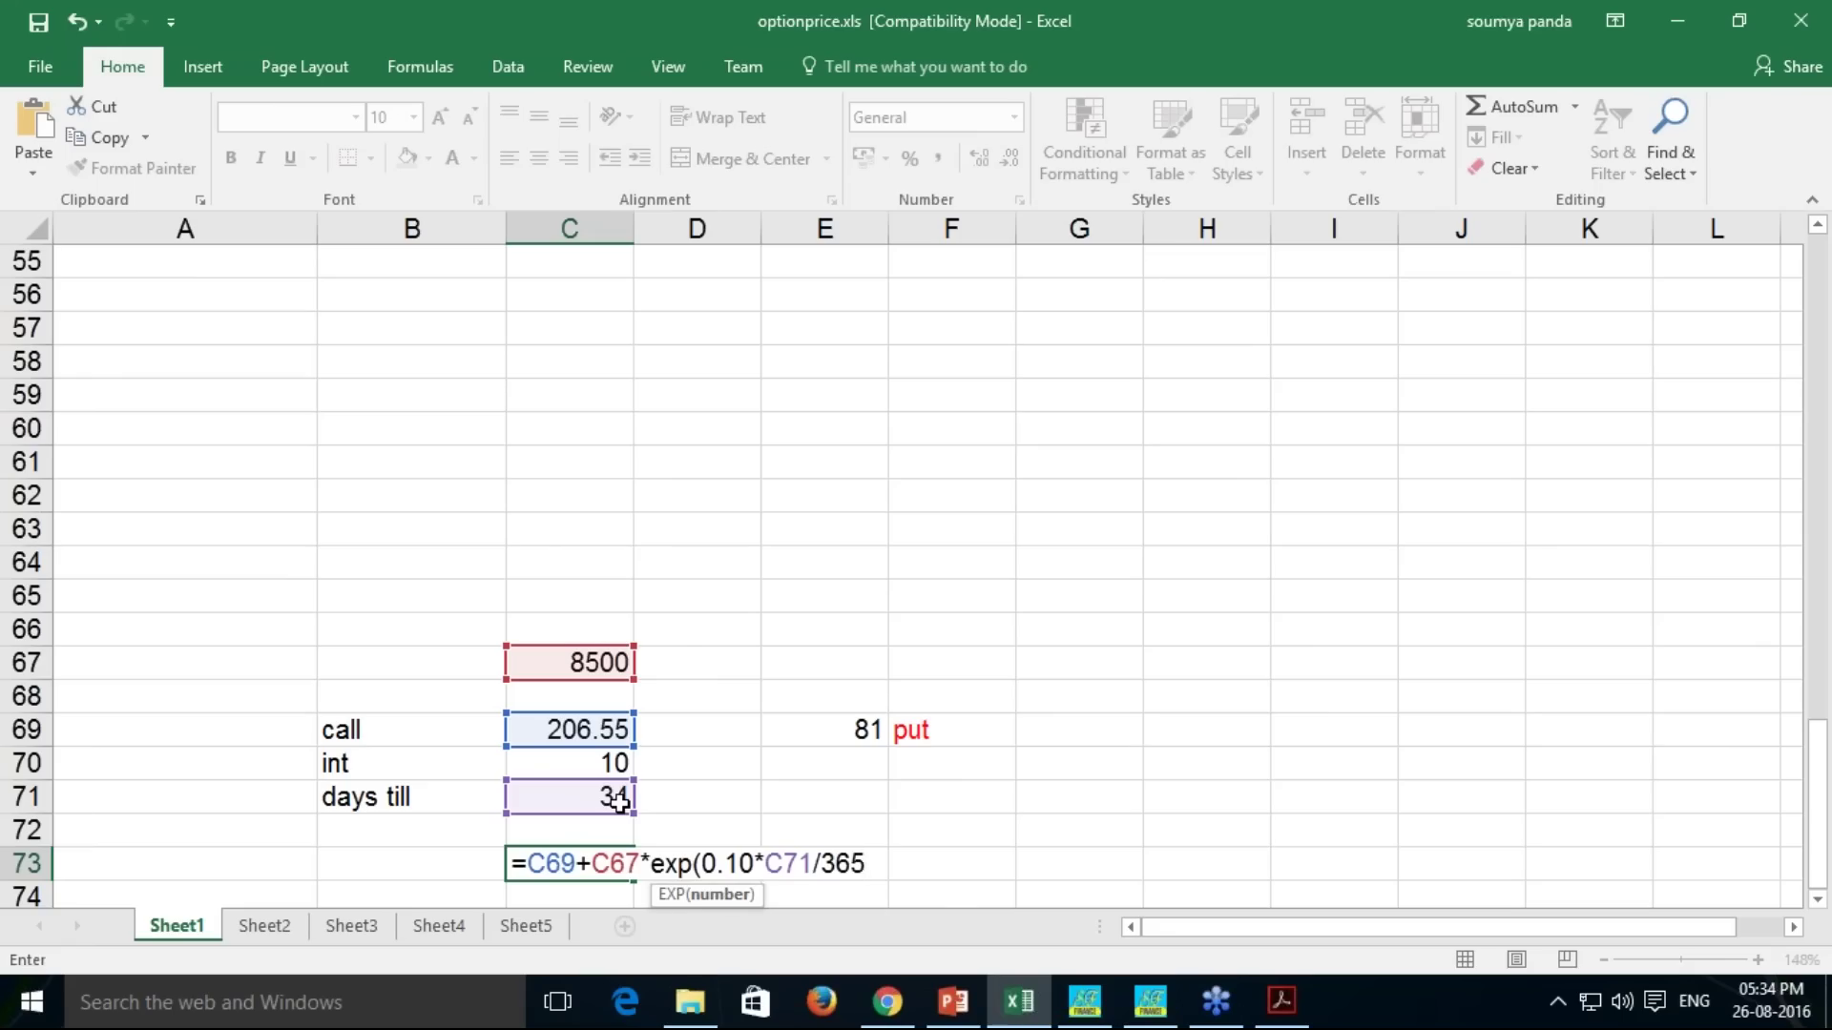
text())
key(Return)
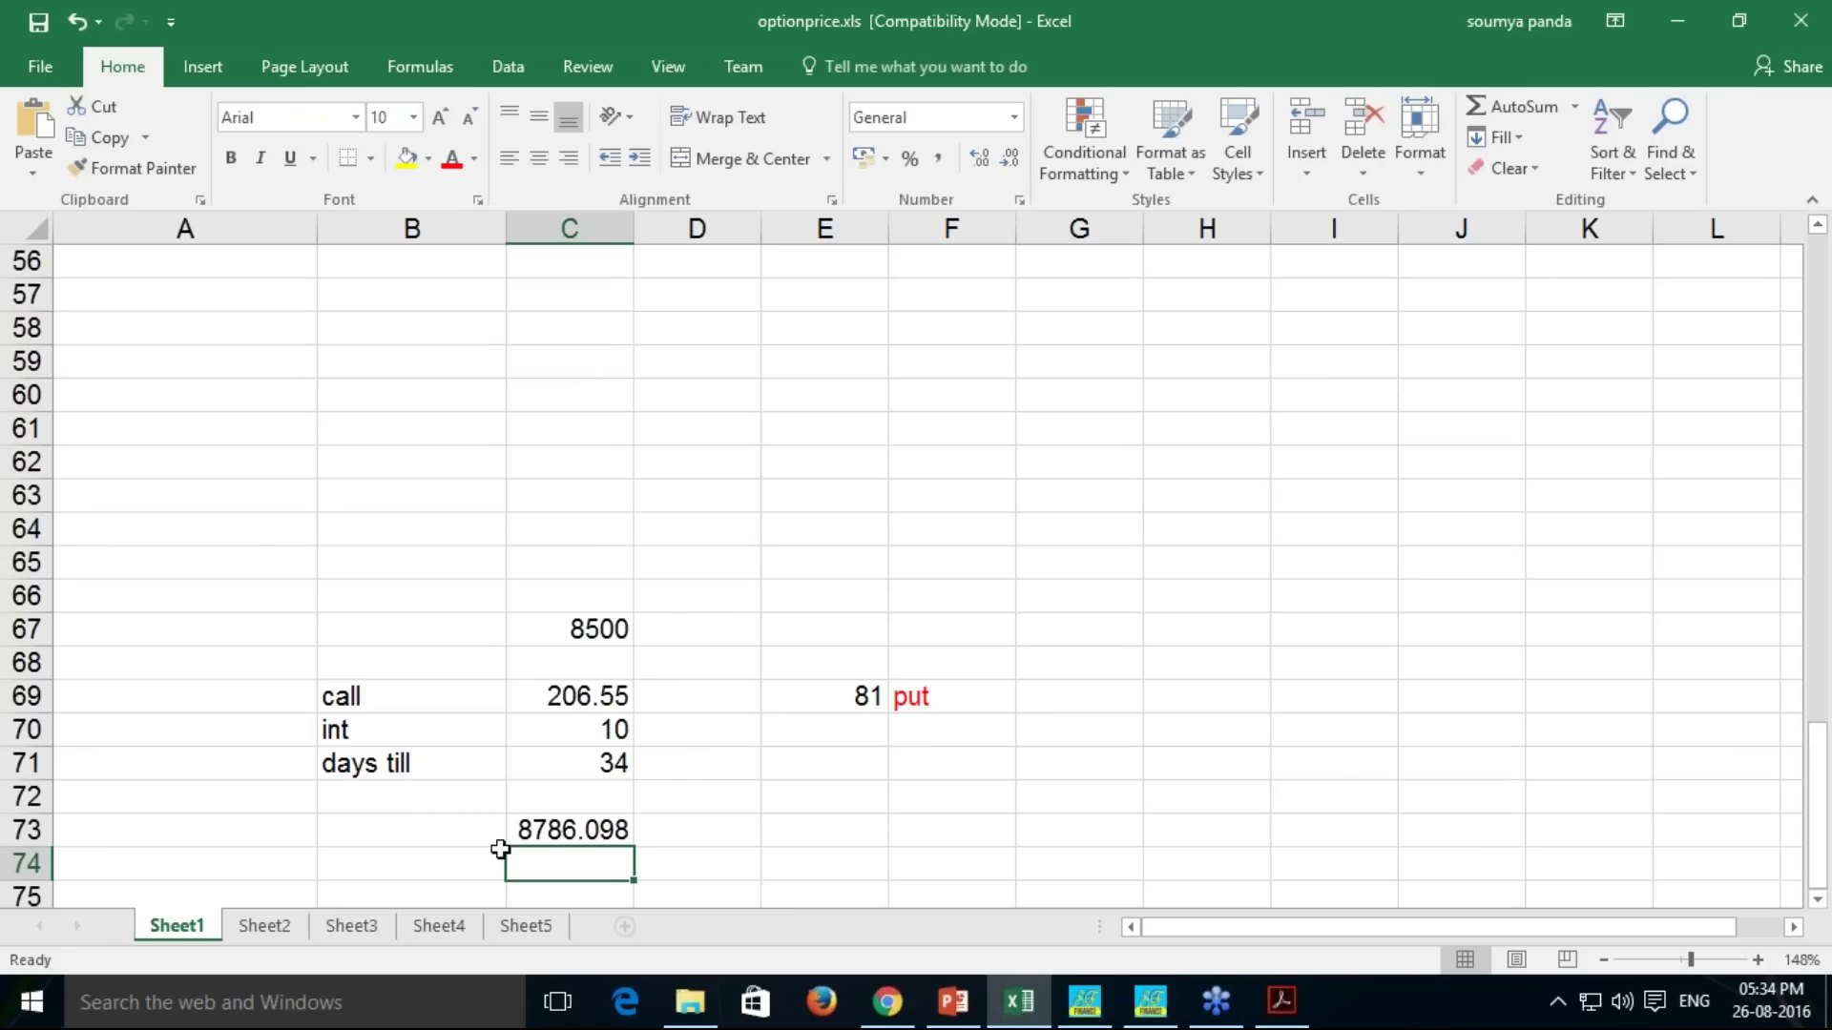
Recheck the put call formula on the PowerPoint slide, then open the NIFTY futures contracts from the NSE option chain in Chrome
click(438, 831)
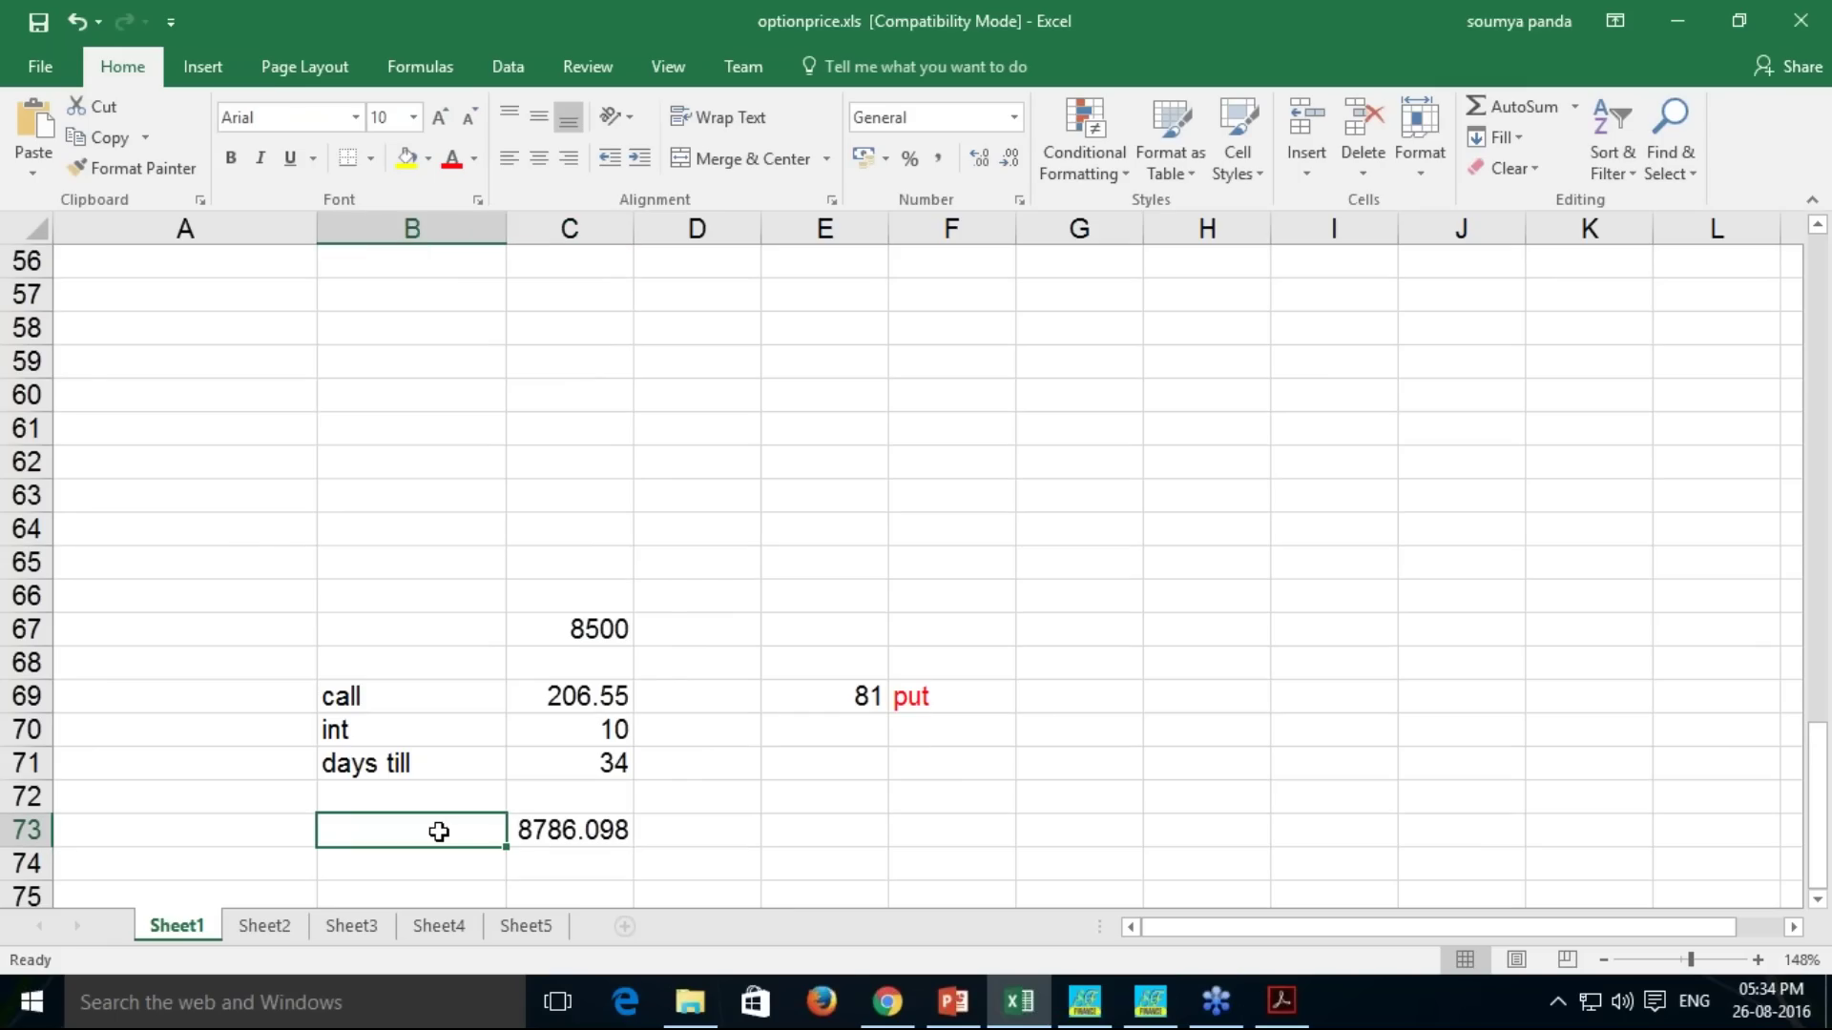
click(952, 1002)
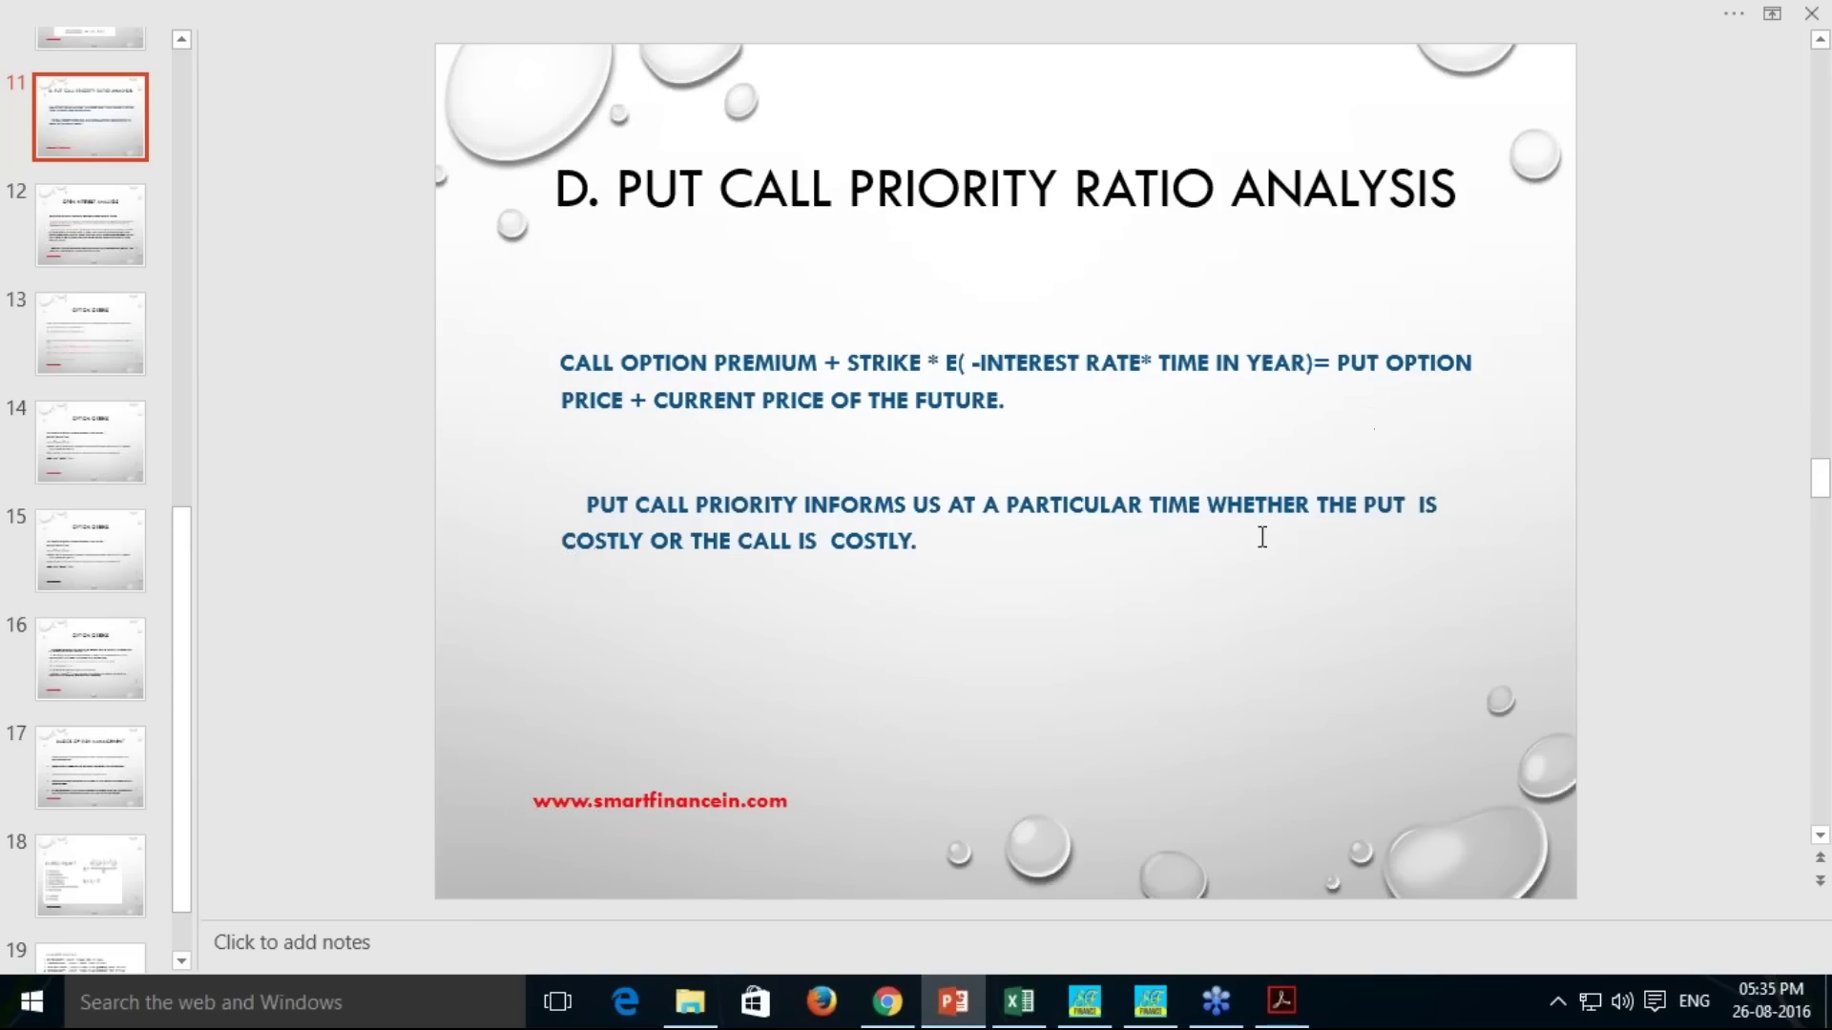
click(887, 1002)
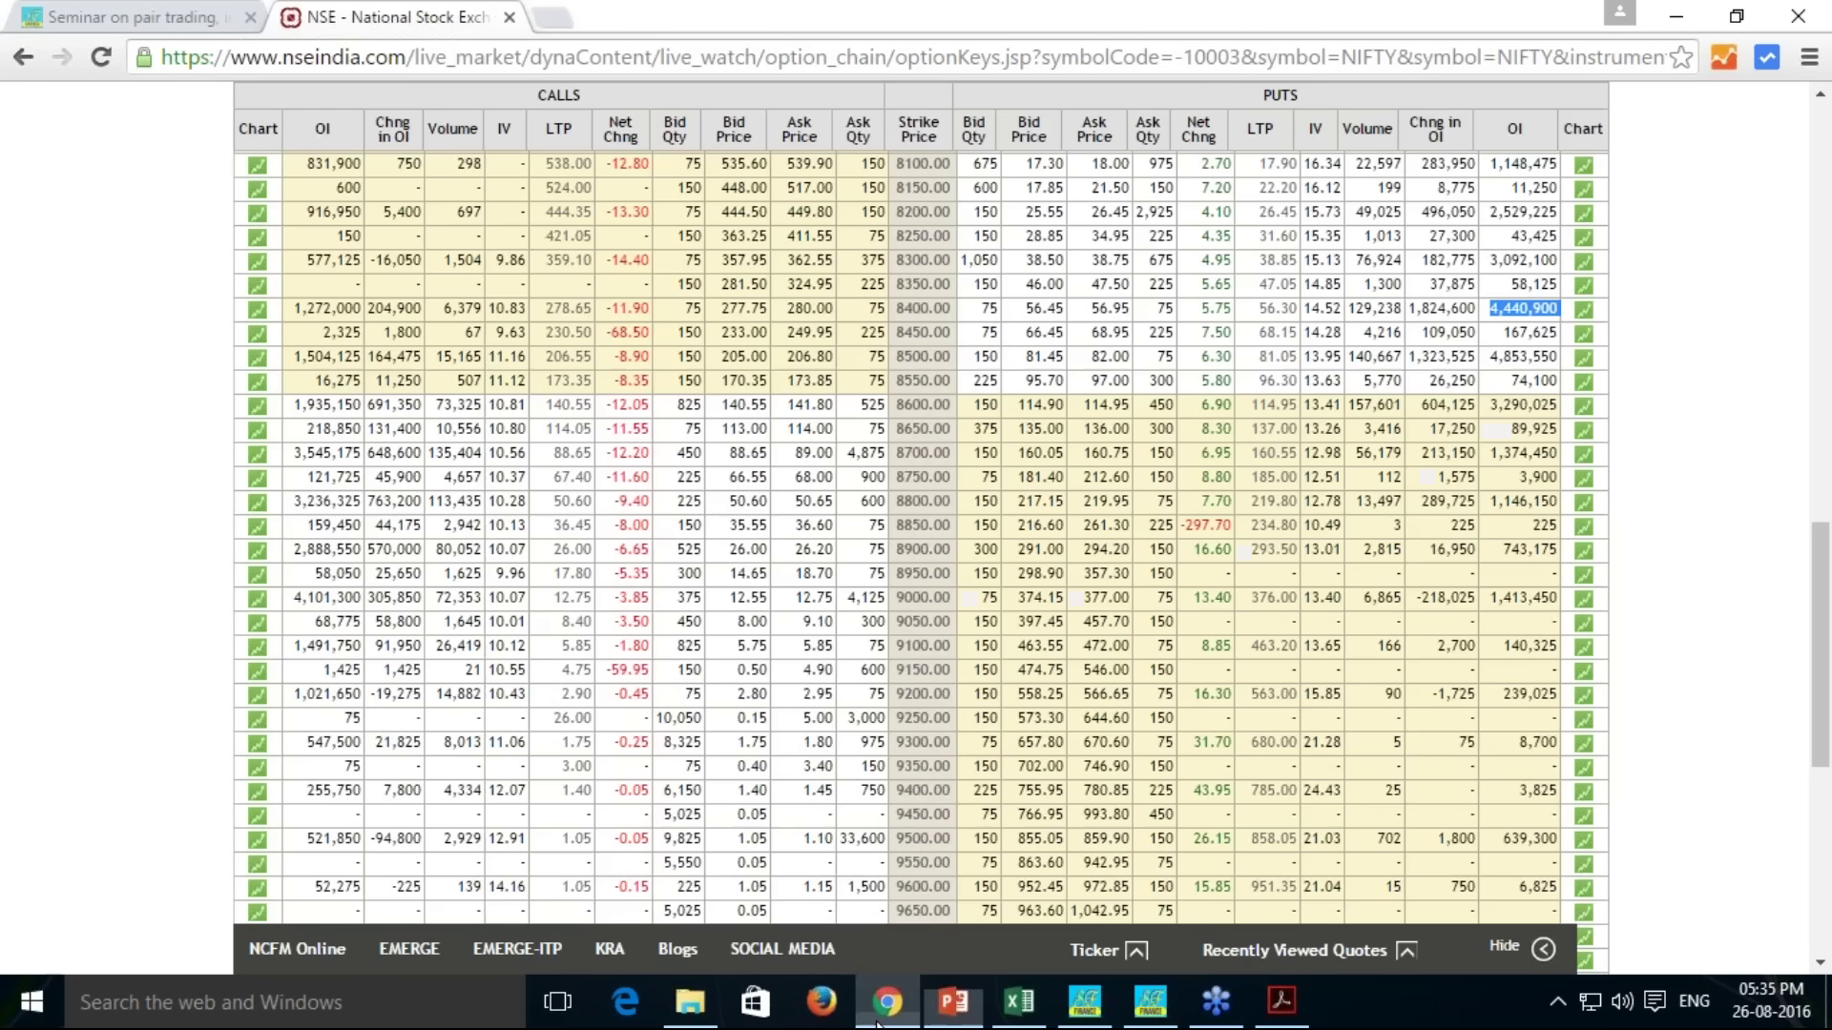
scroll(989, 355, up, 15)
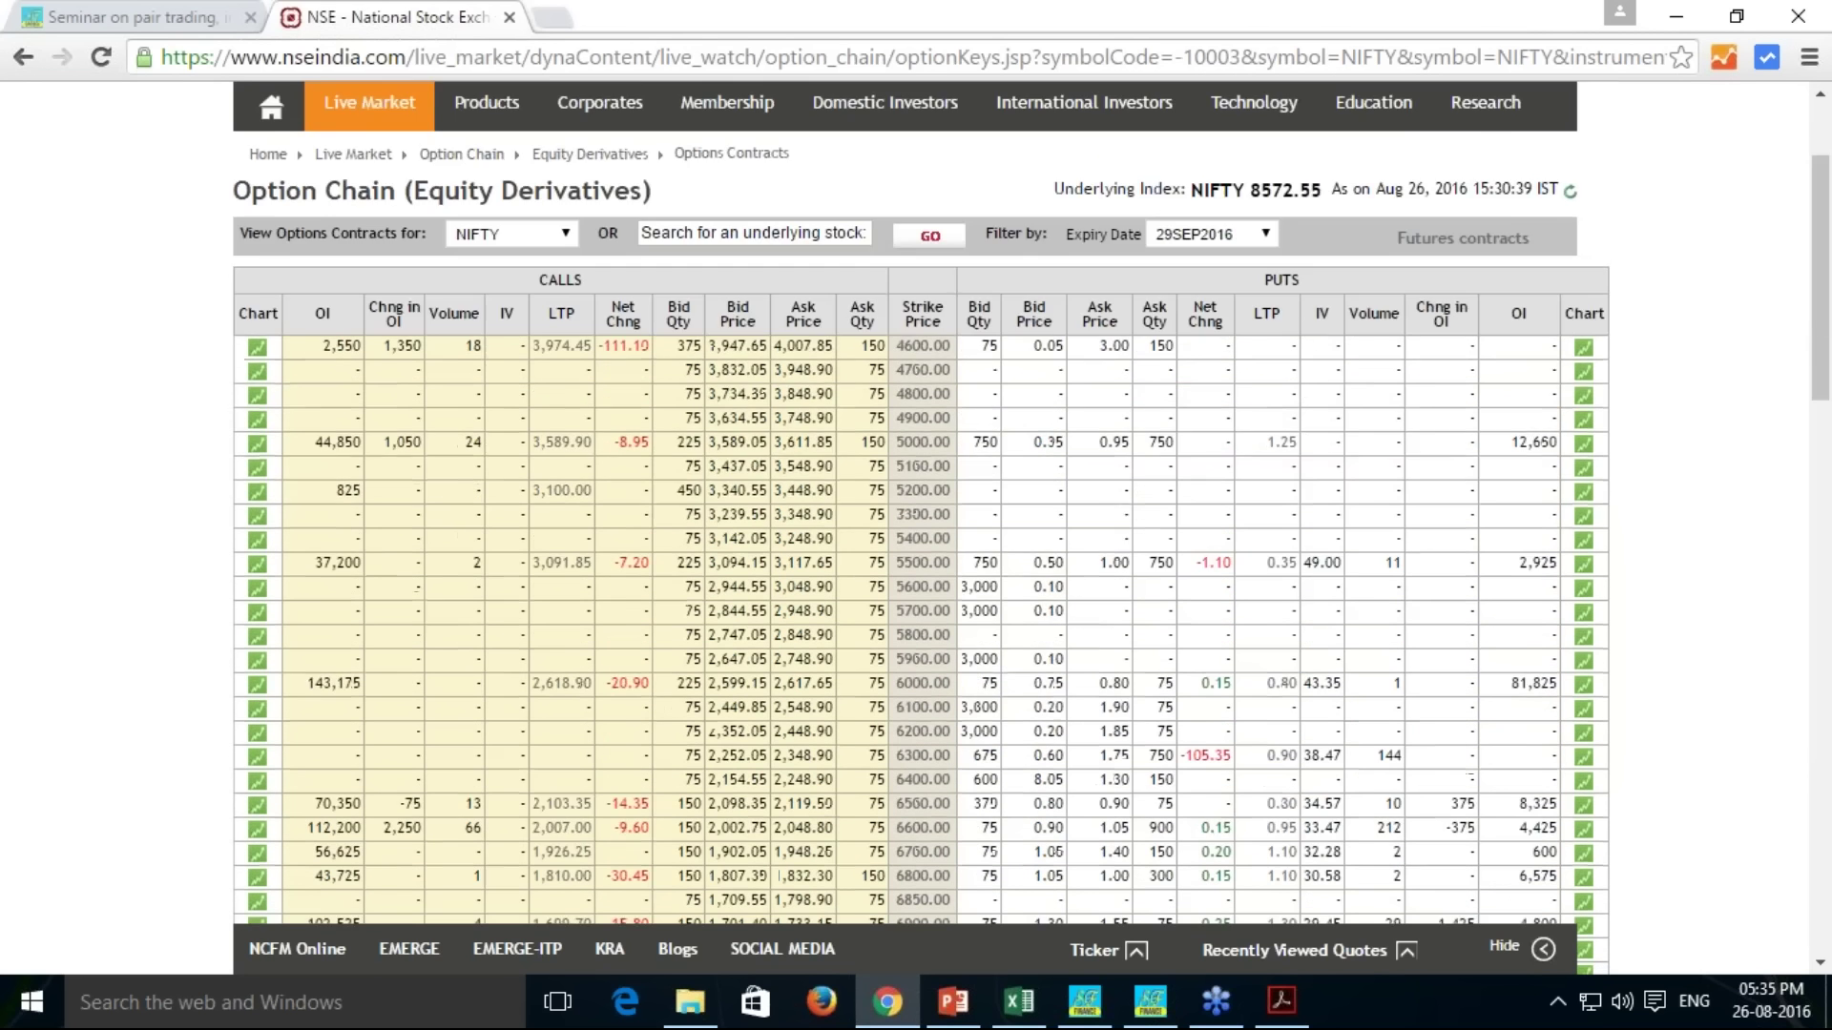
click(1481, 435)
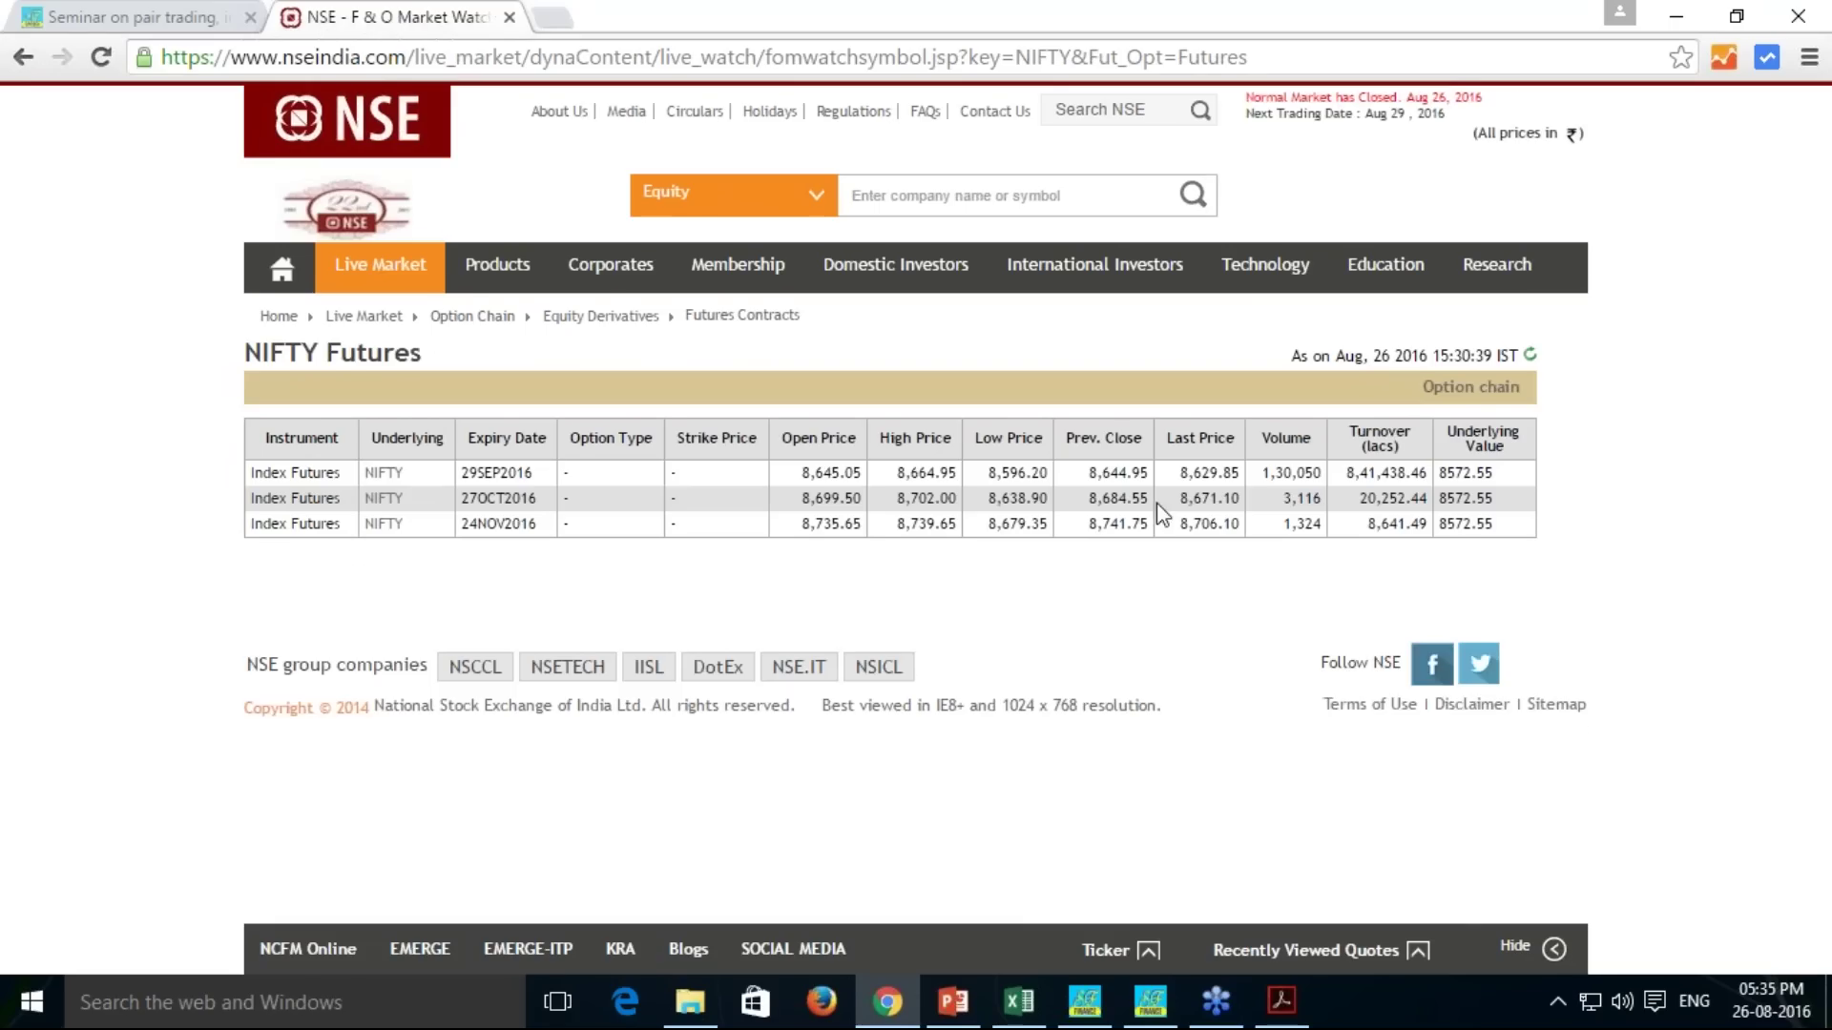
Return to Excel and enter the formula =8629.85+E69 in cell E73, adding the 29SEP2016 futures last price to the put premium
click(1019, 1001)
click(843, 834)
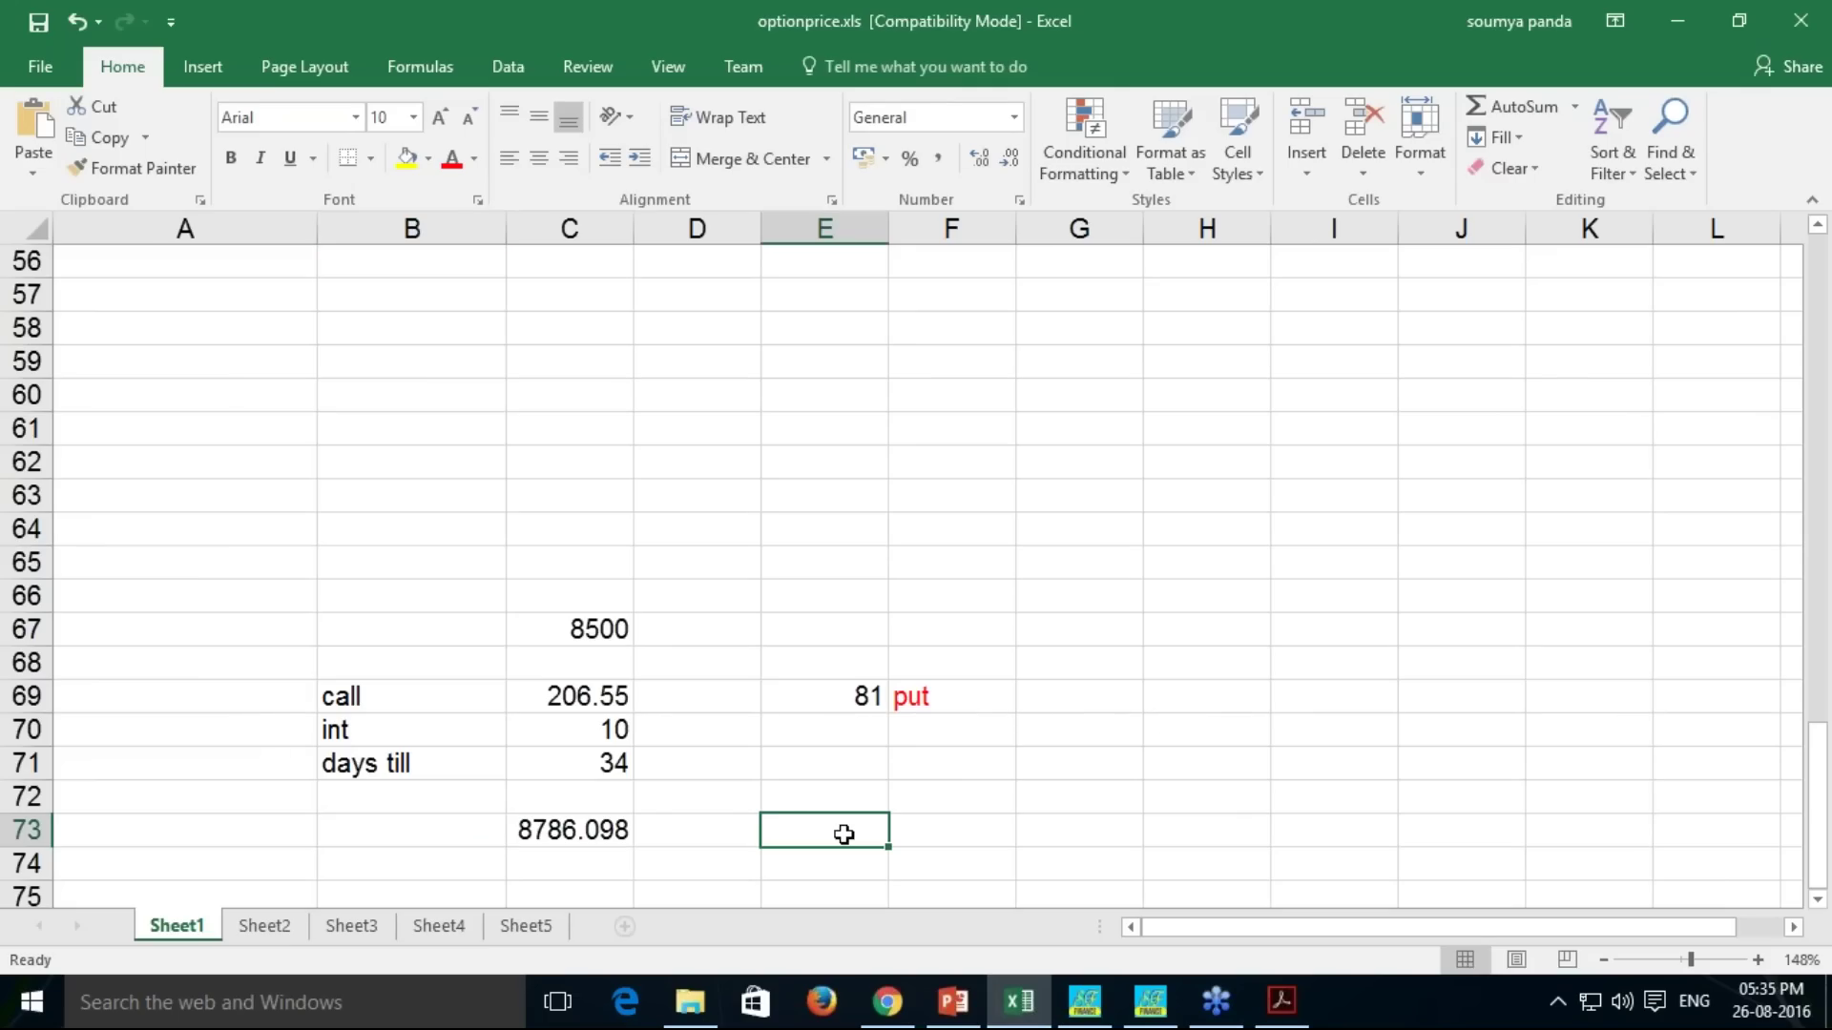
text(8629.85)
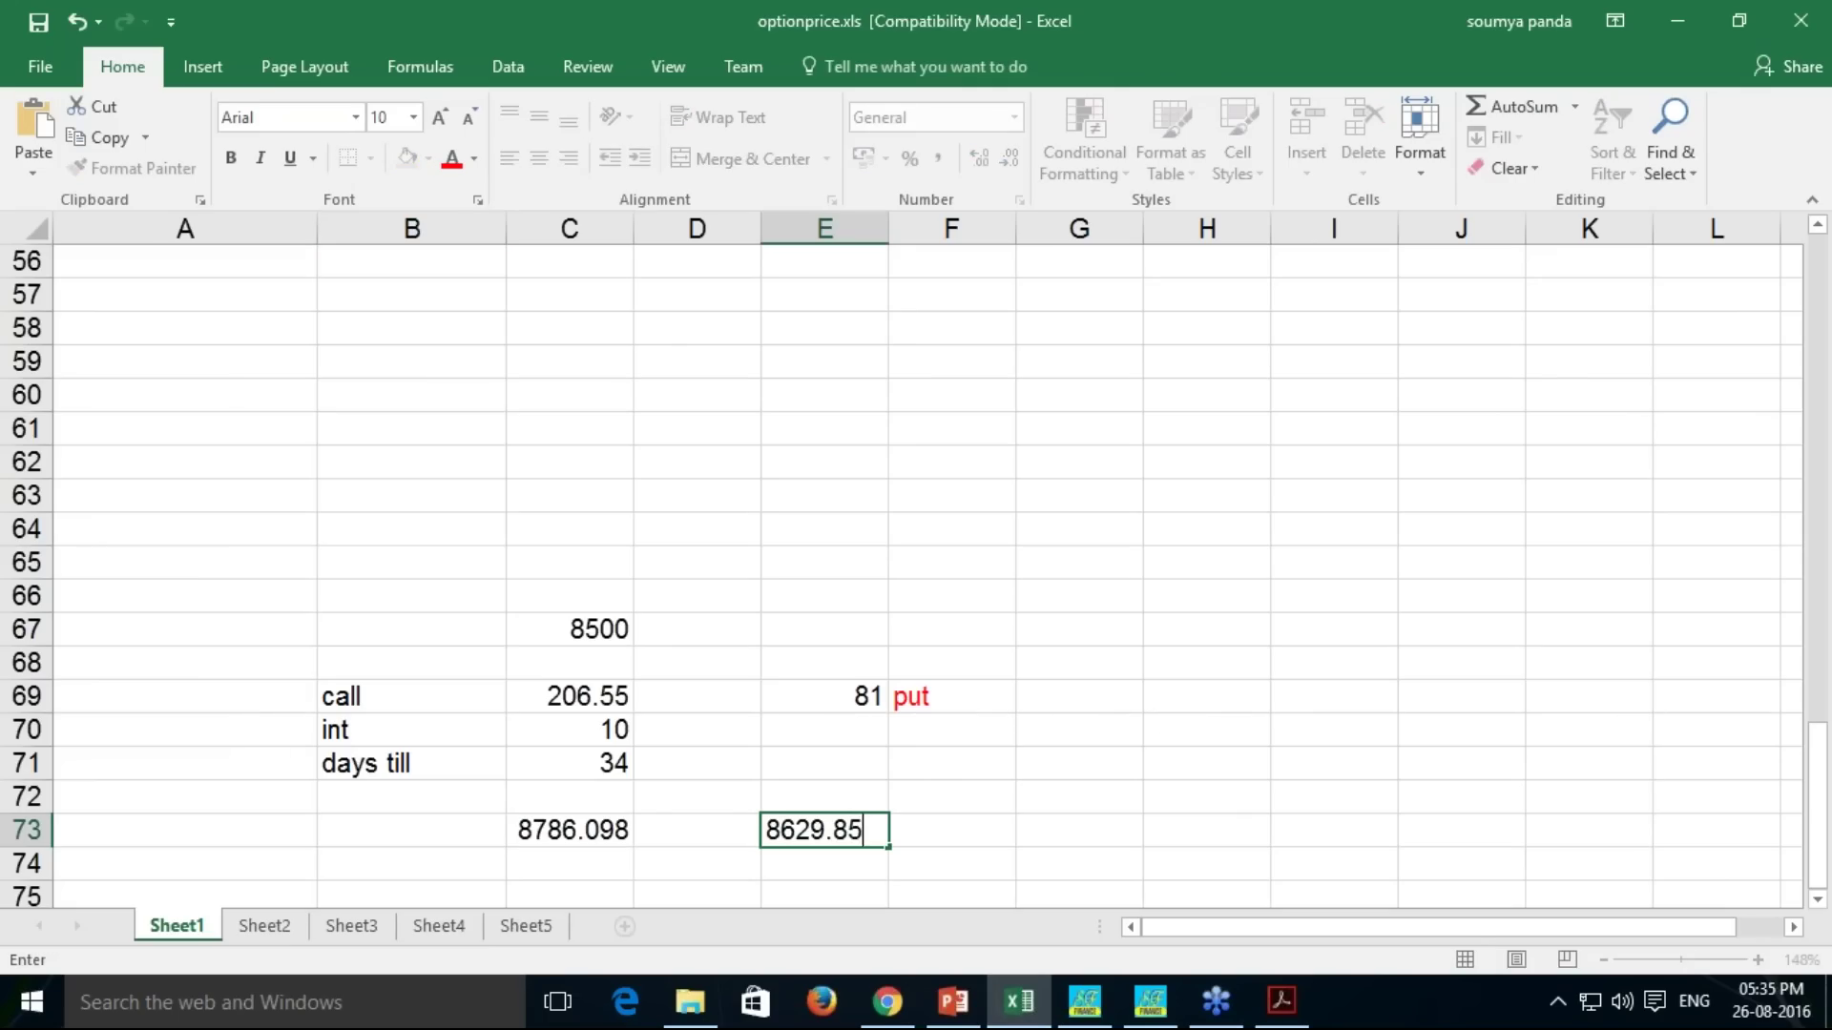
text(+)
click(863, 696)
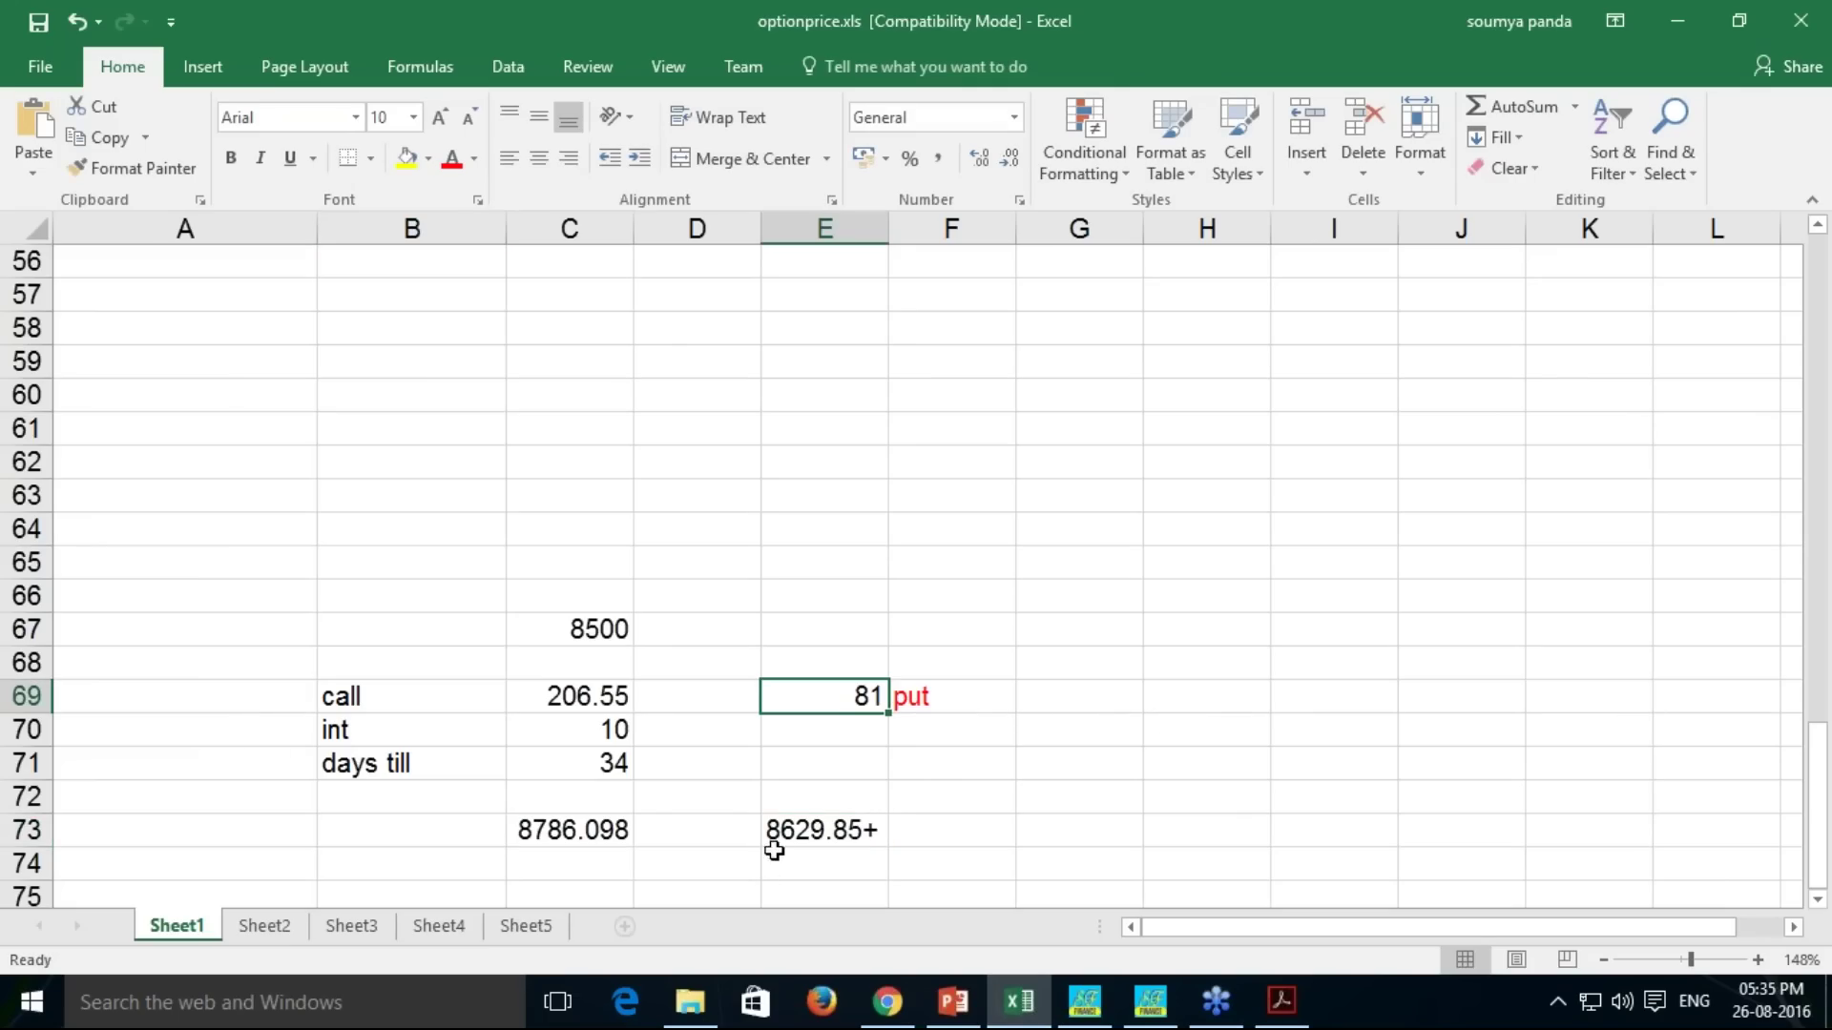
click(775, 832)
double_click(789, 833)
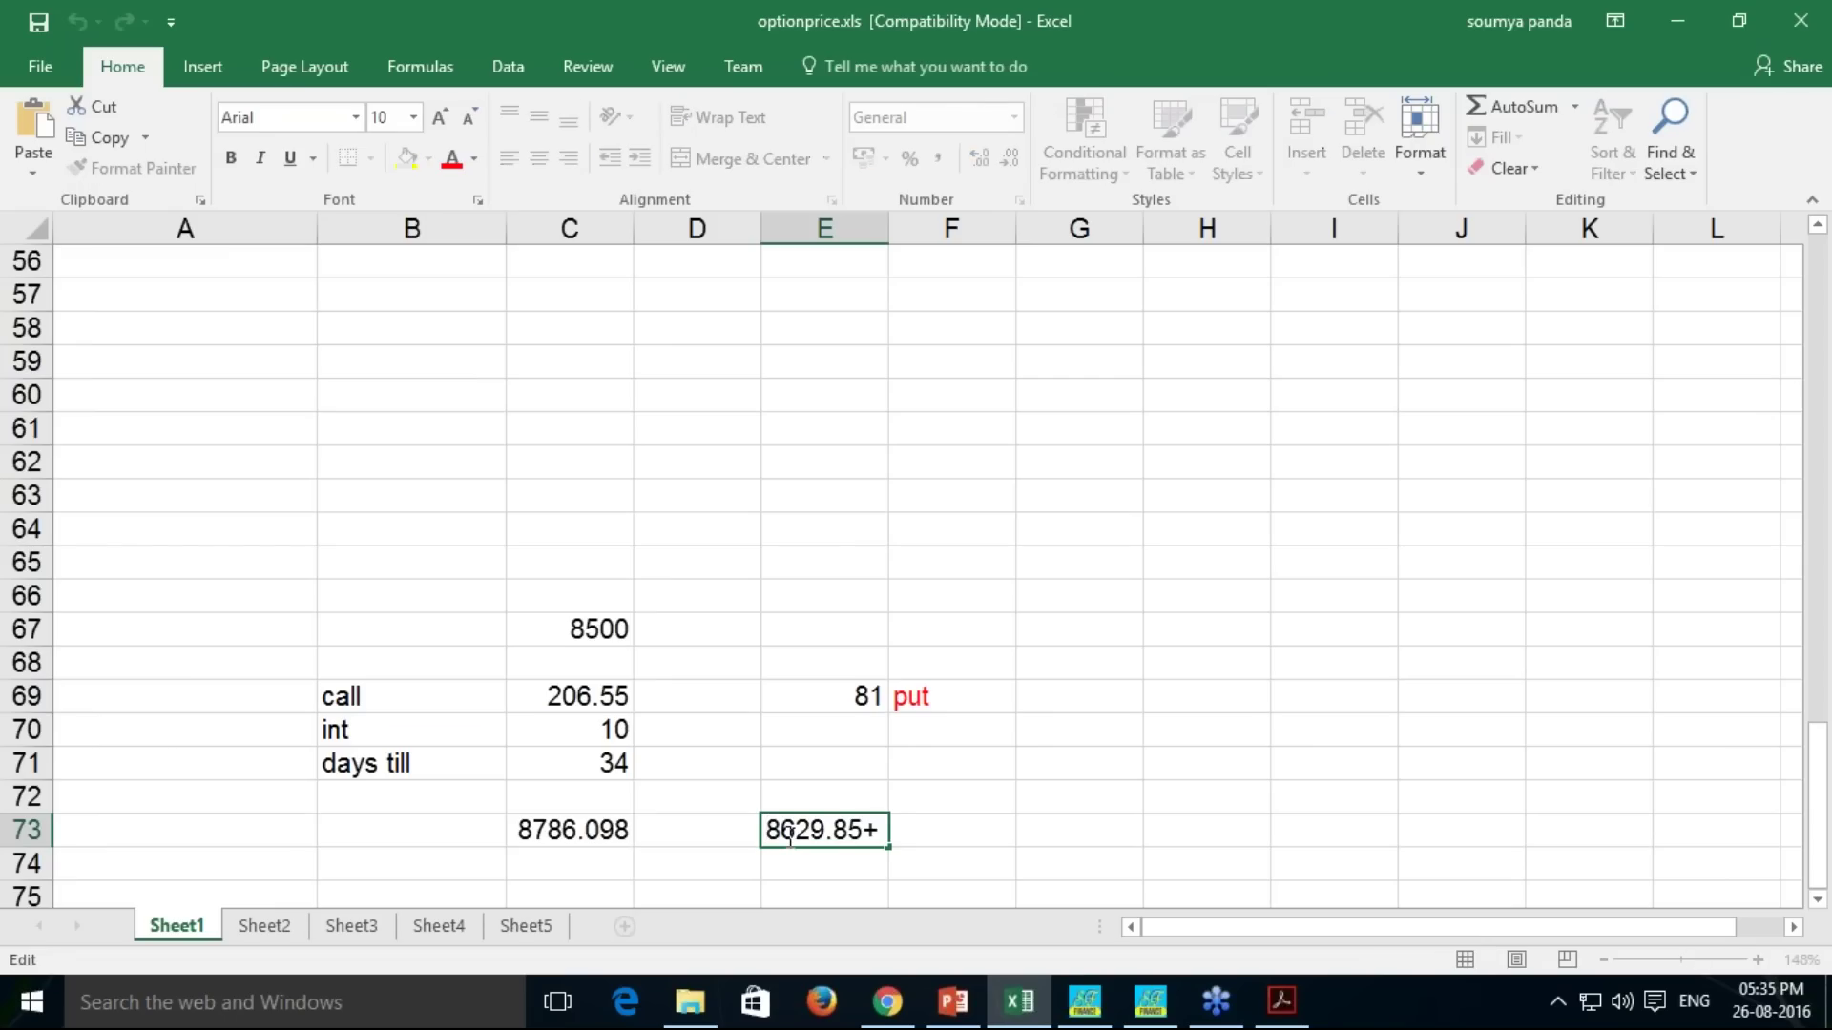
key(Home)
text(=)
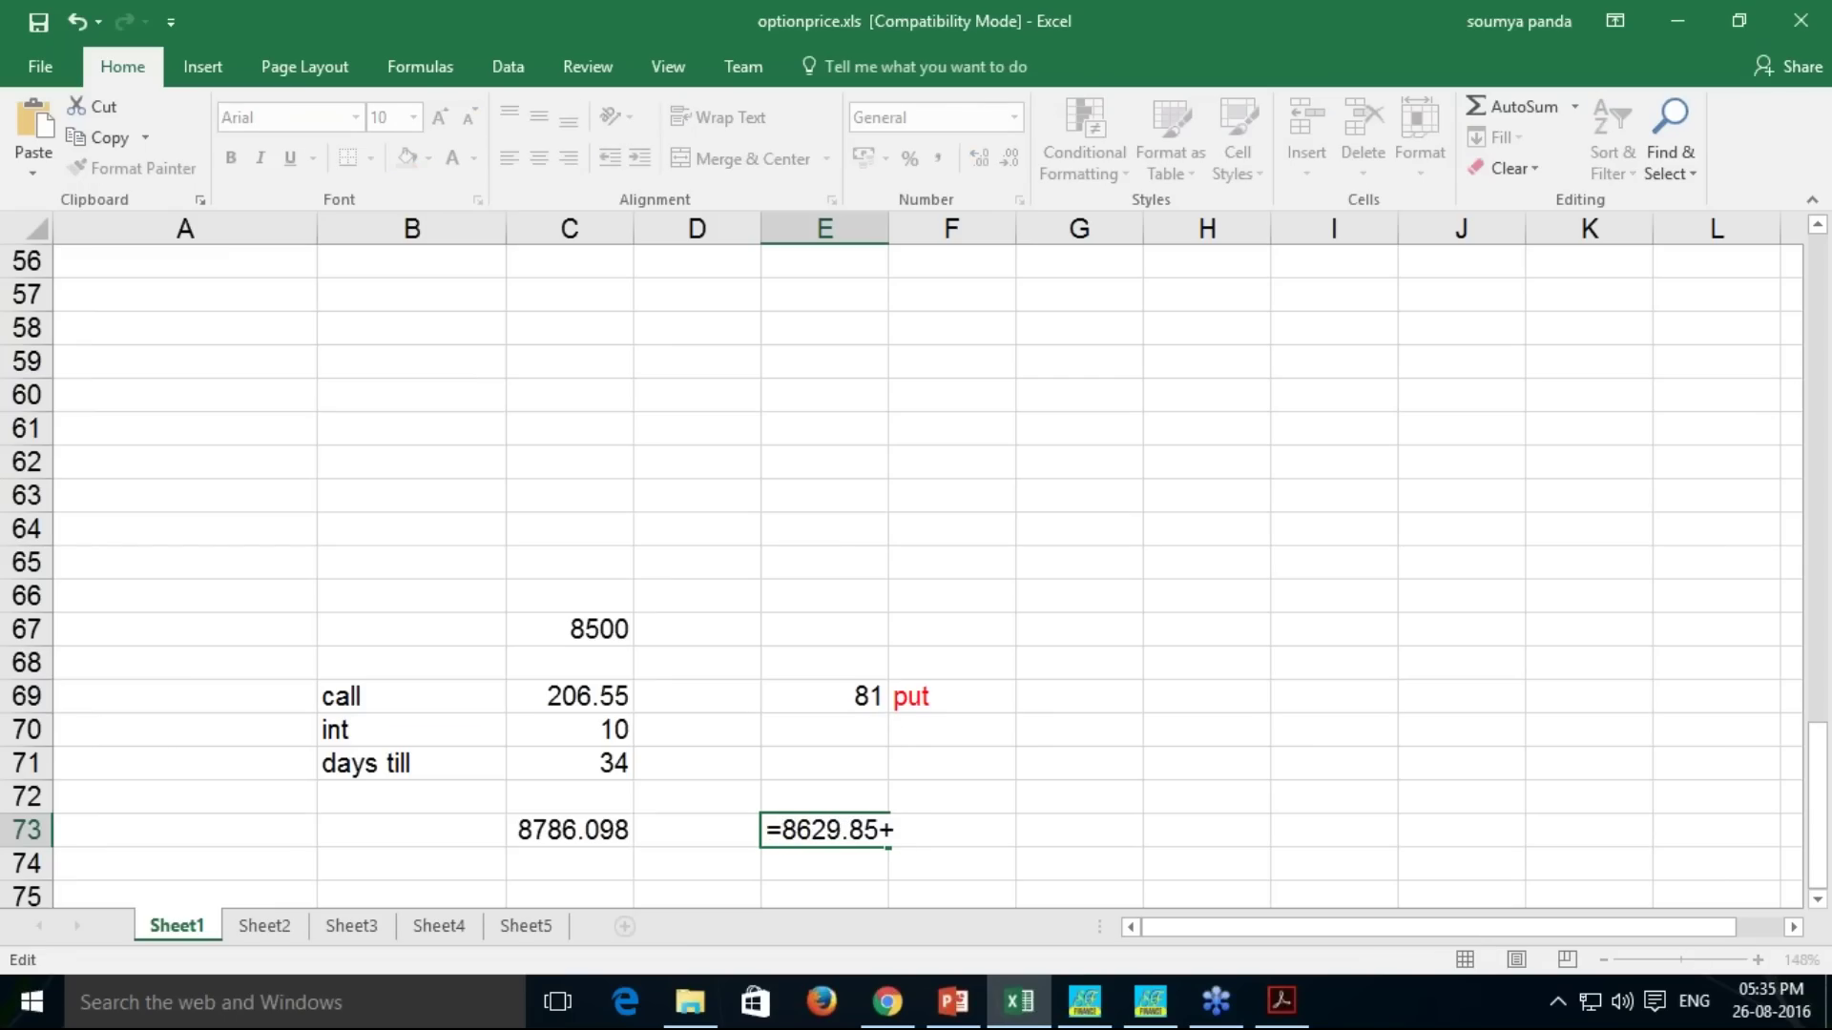
click(897, 832)
click(866, 696)
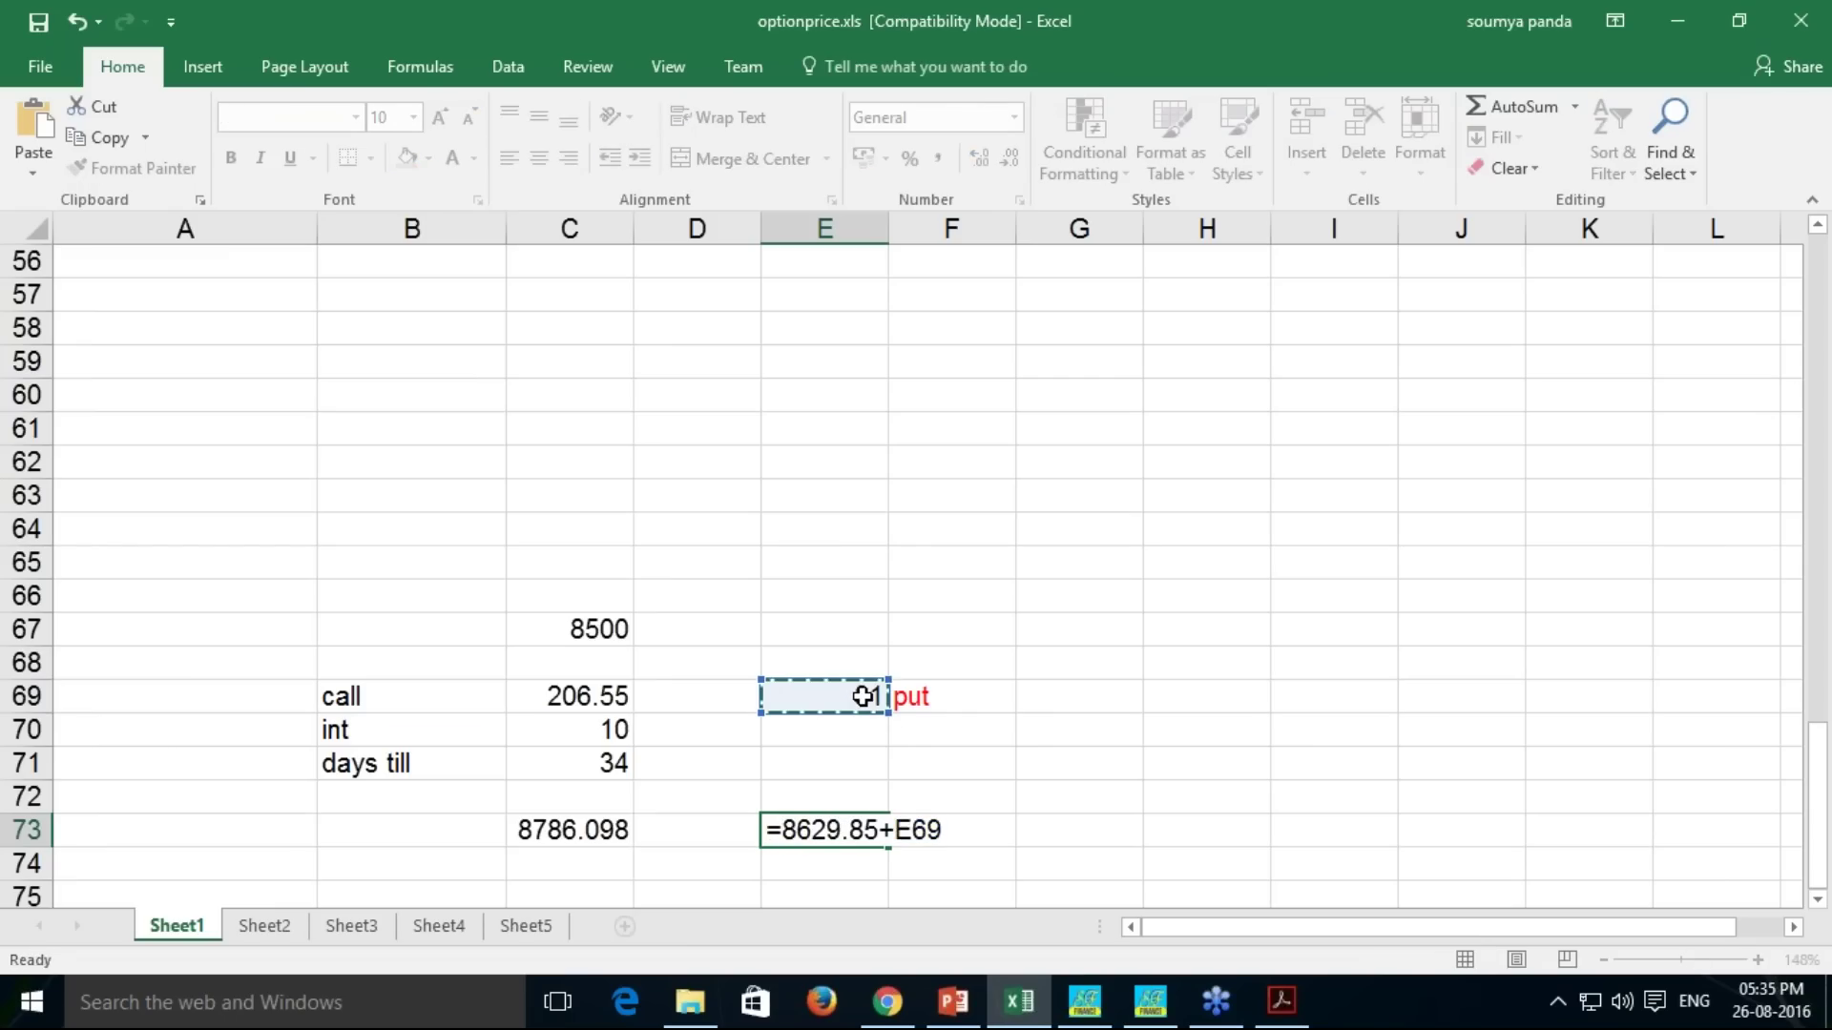
key(Return)
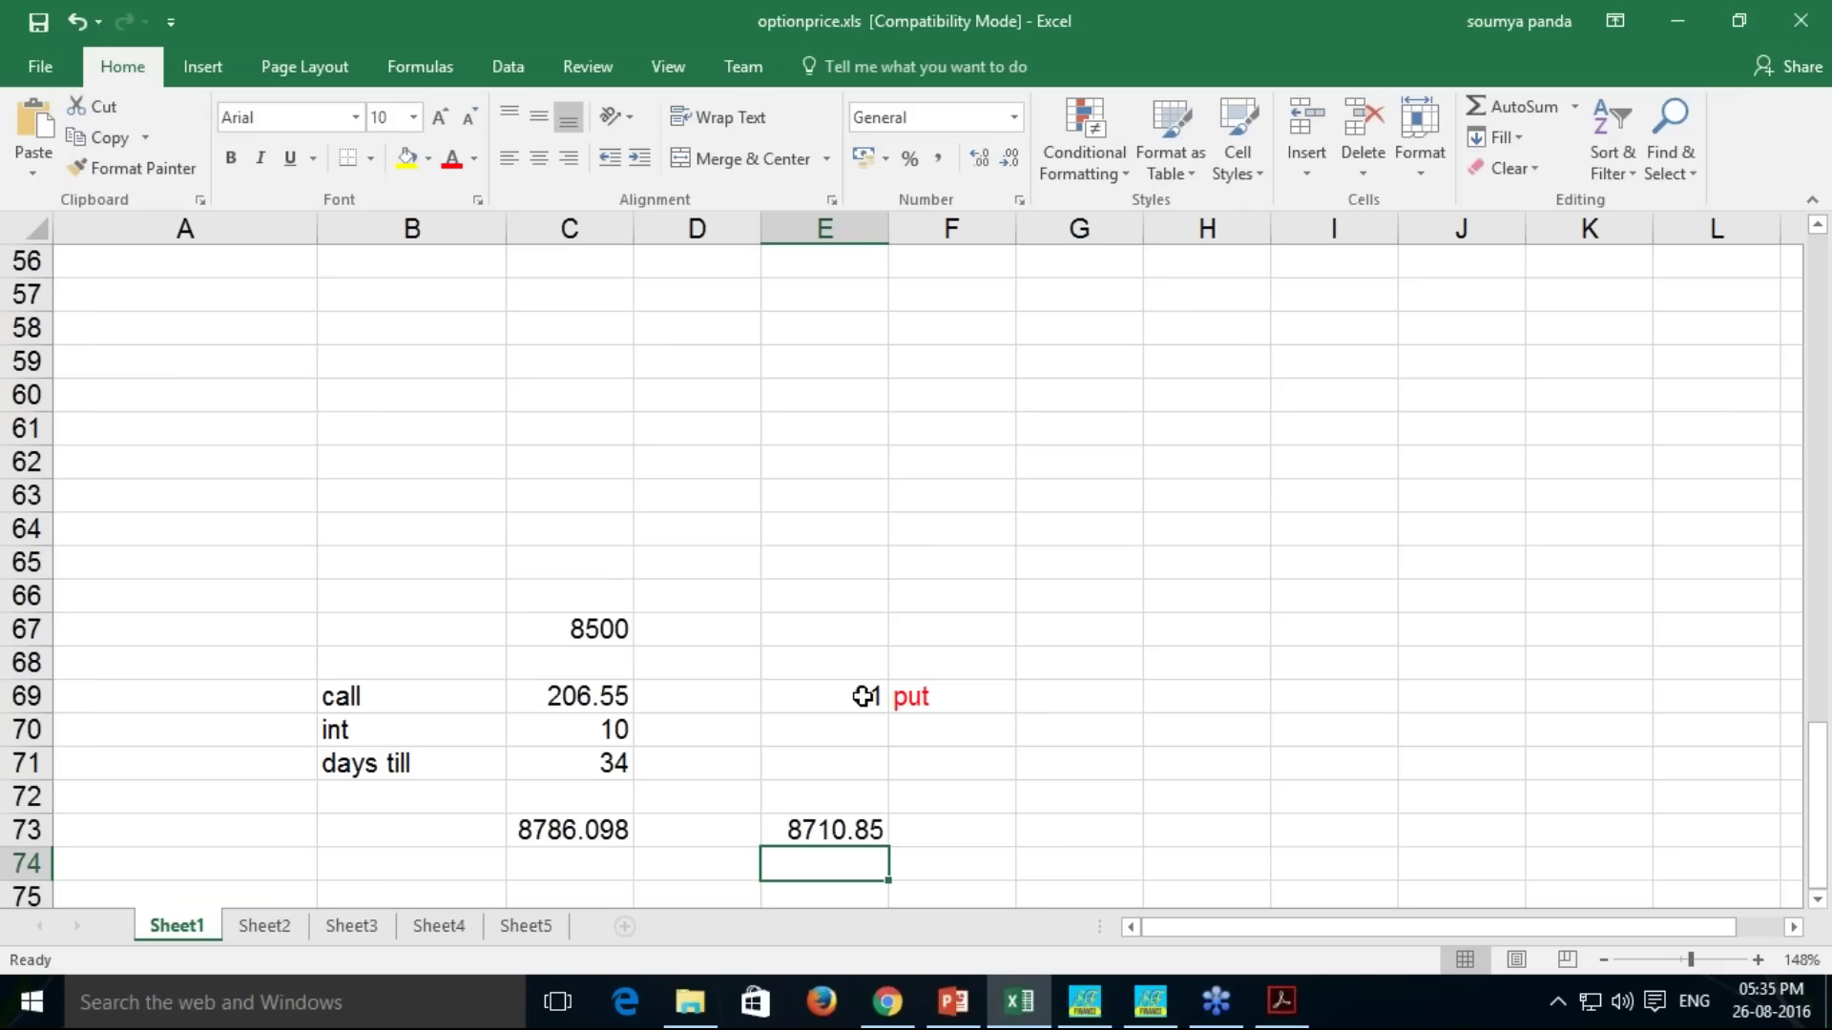
Note the strategies below the calculation, entering "net credit calender spread" in cell B75 and "covered call" in B76
click(552, 840)
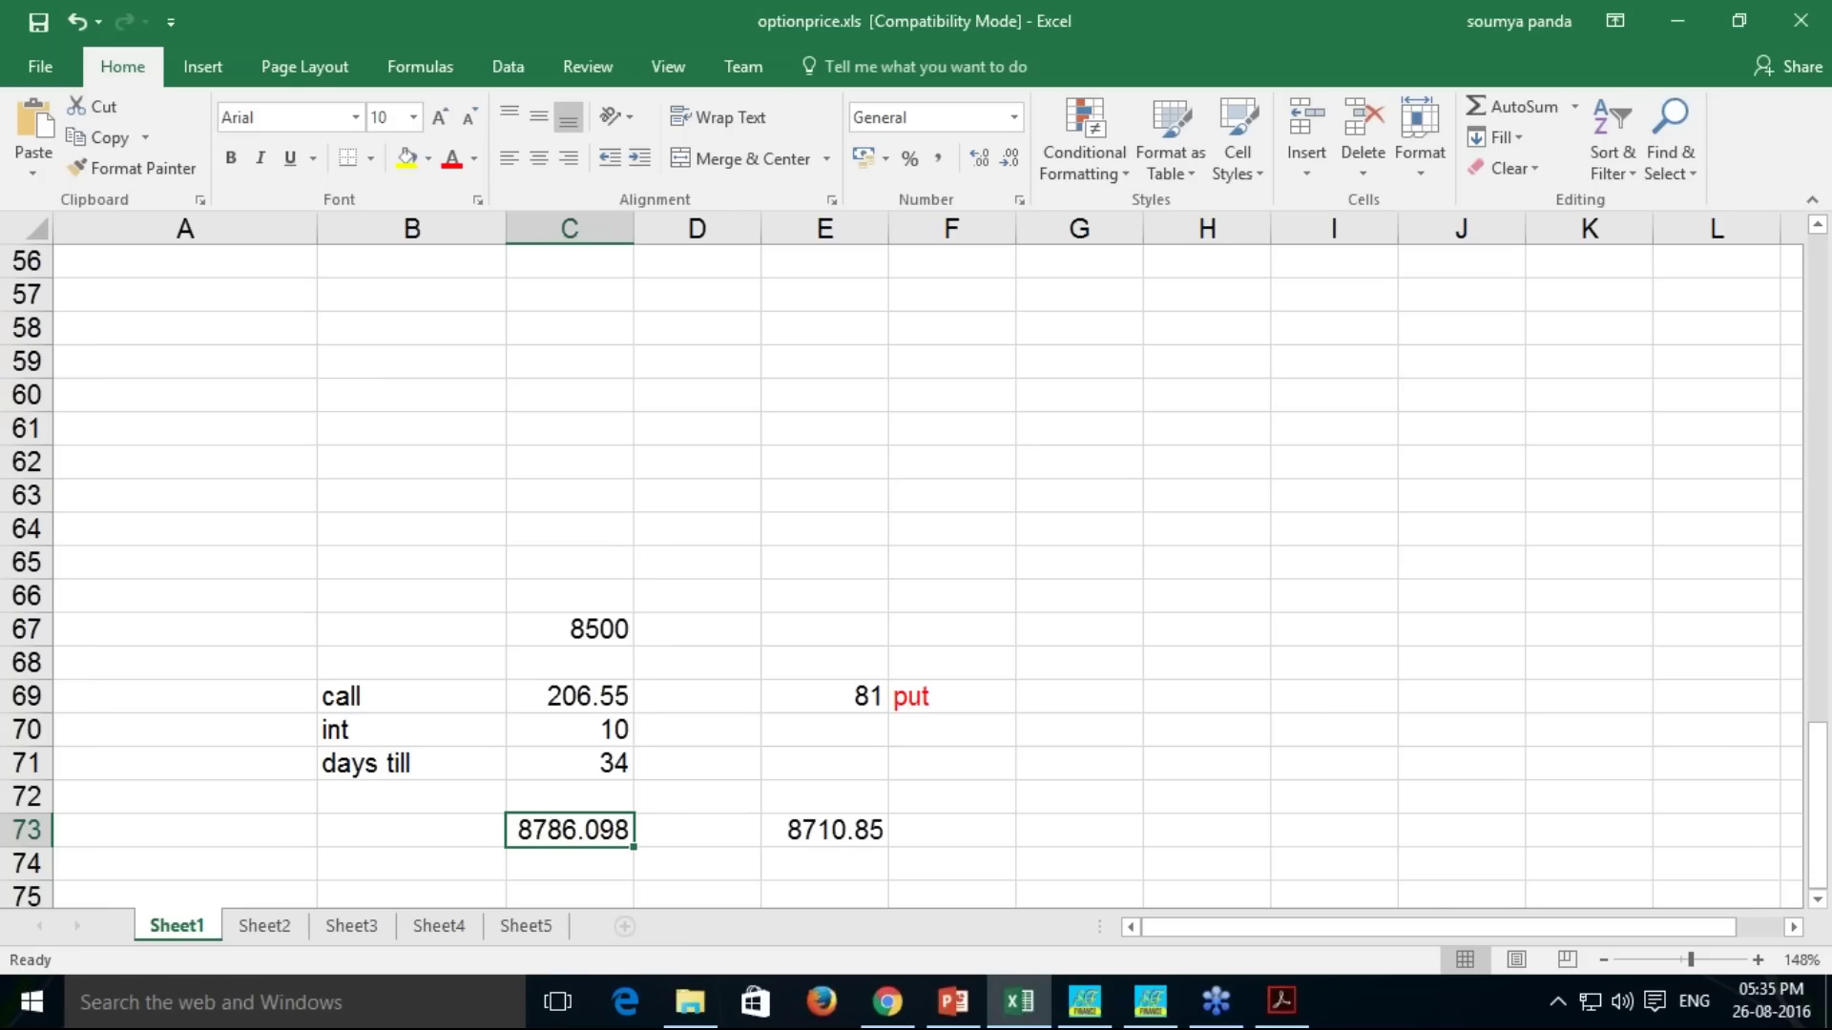
scroll(942, 753, down, 2)
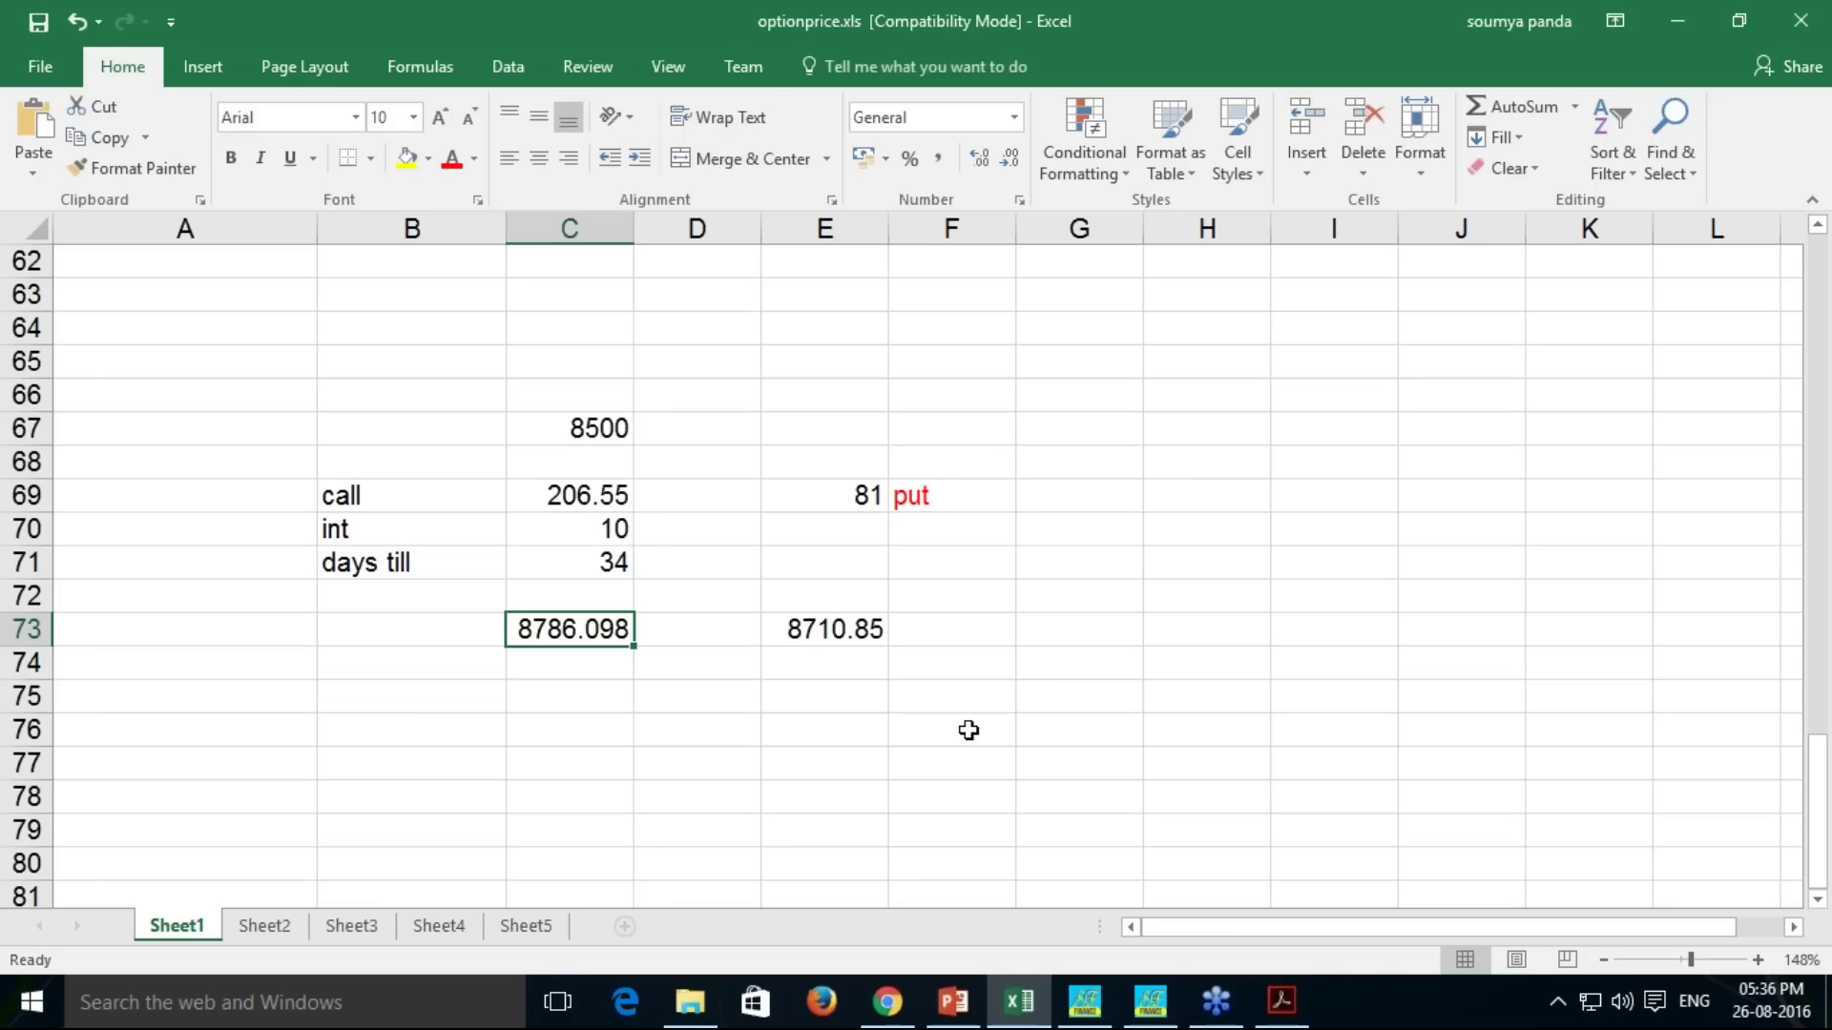
click(395, 706)
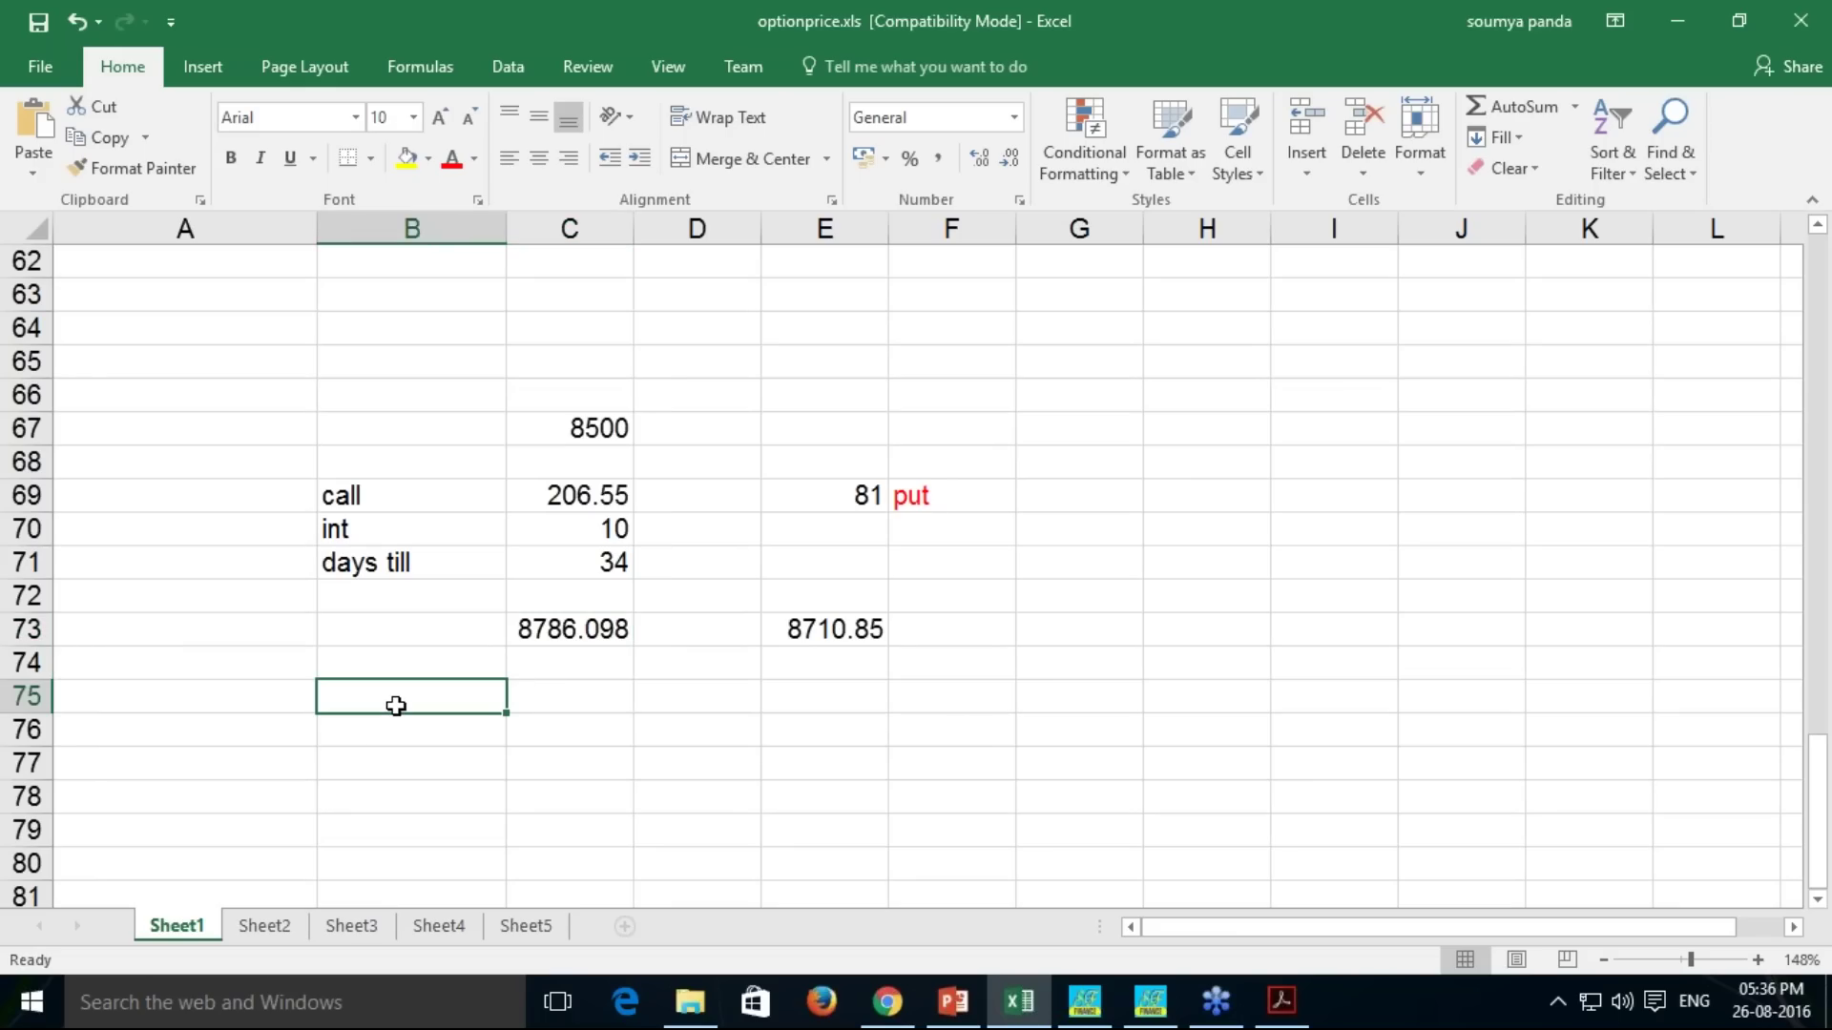
text(net credit)
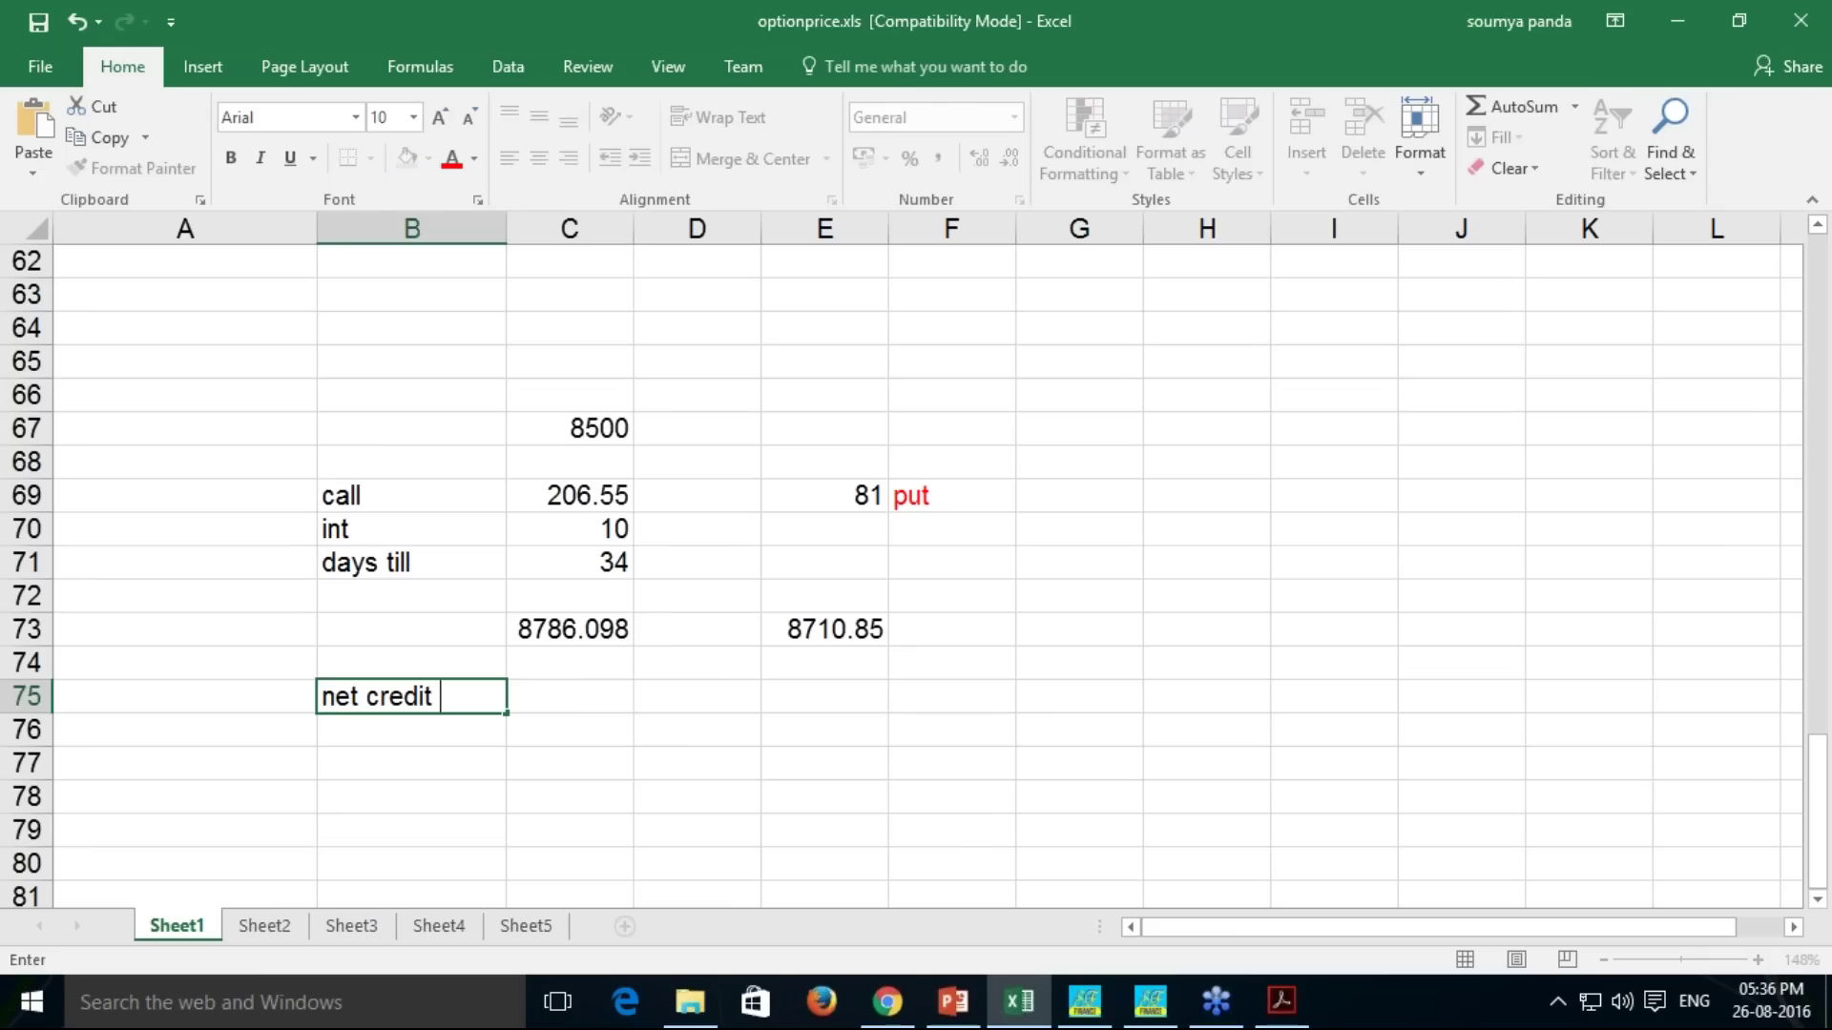
text( v)
key(BackSpace)
text(calender spread)
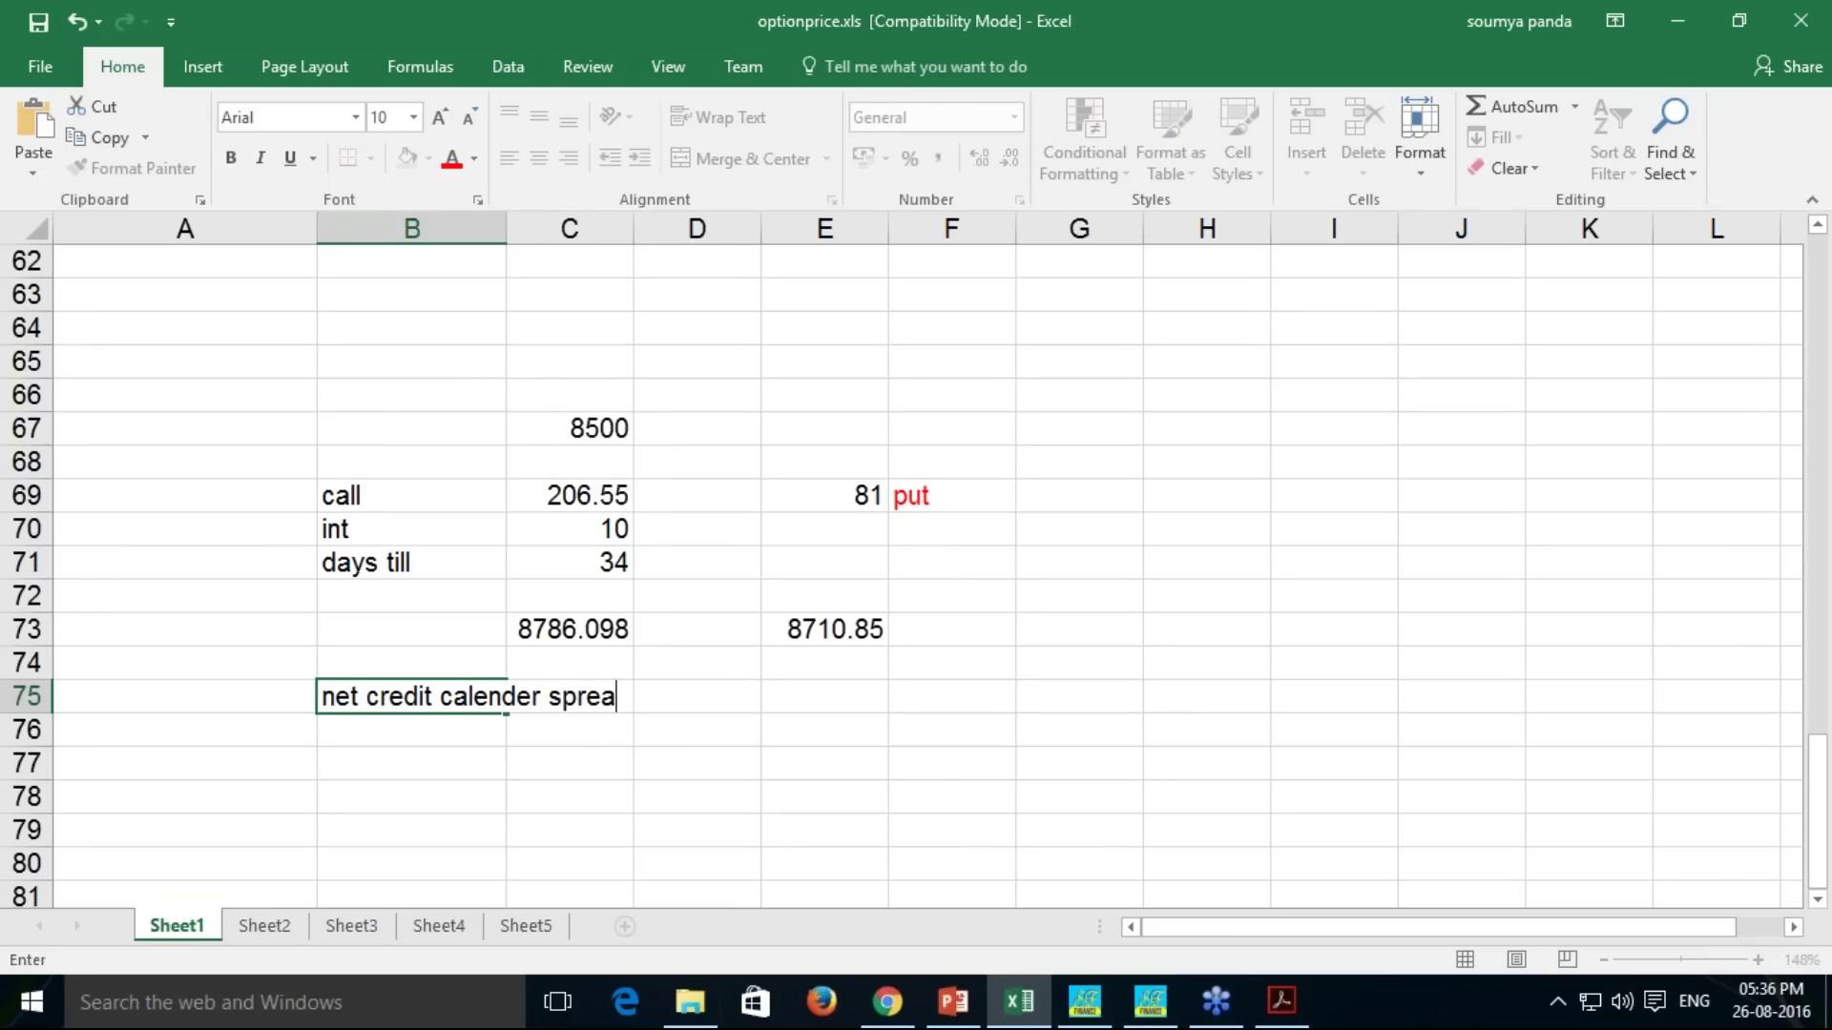
click(383, 740)
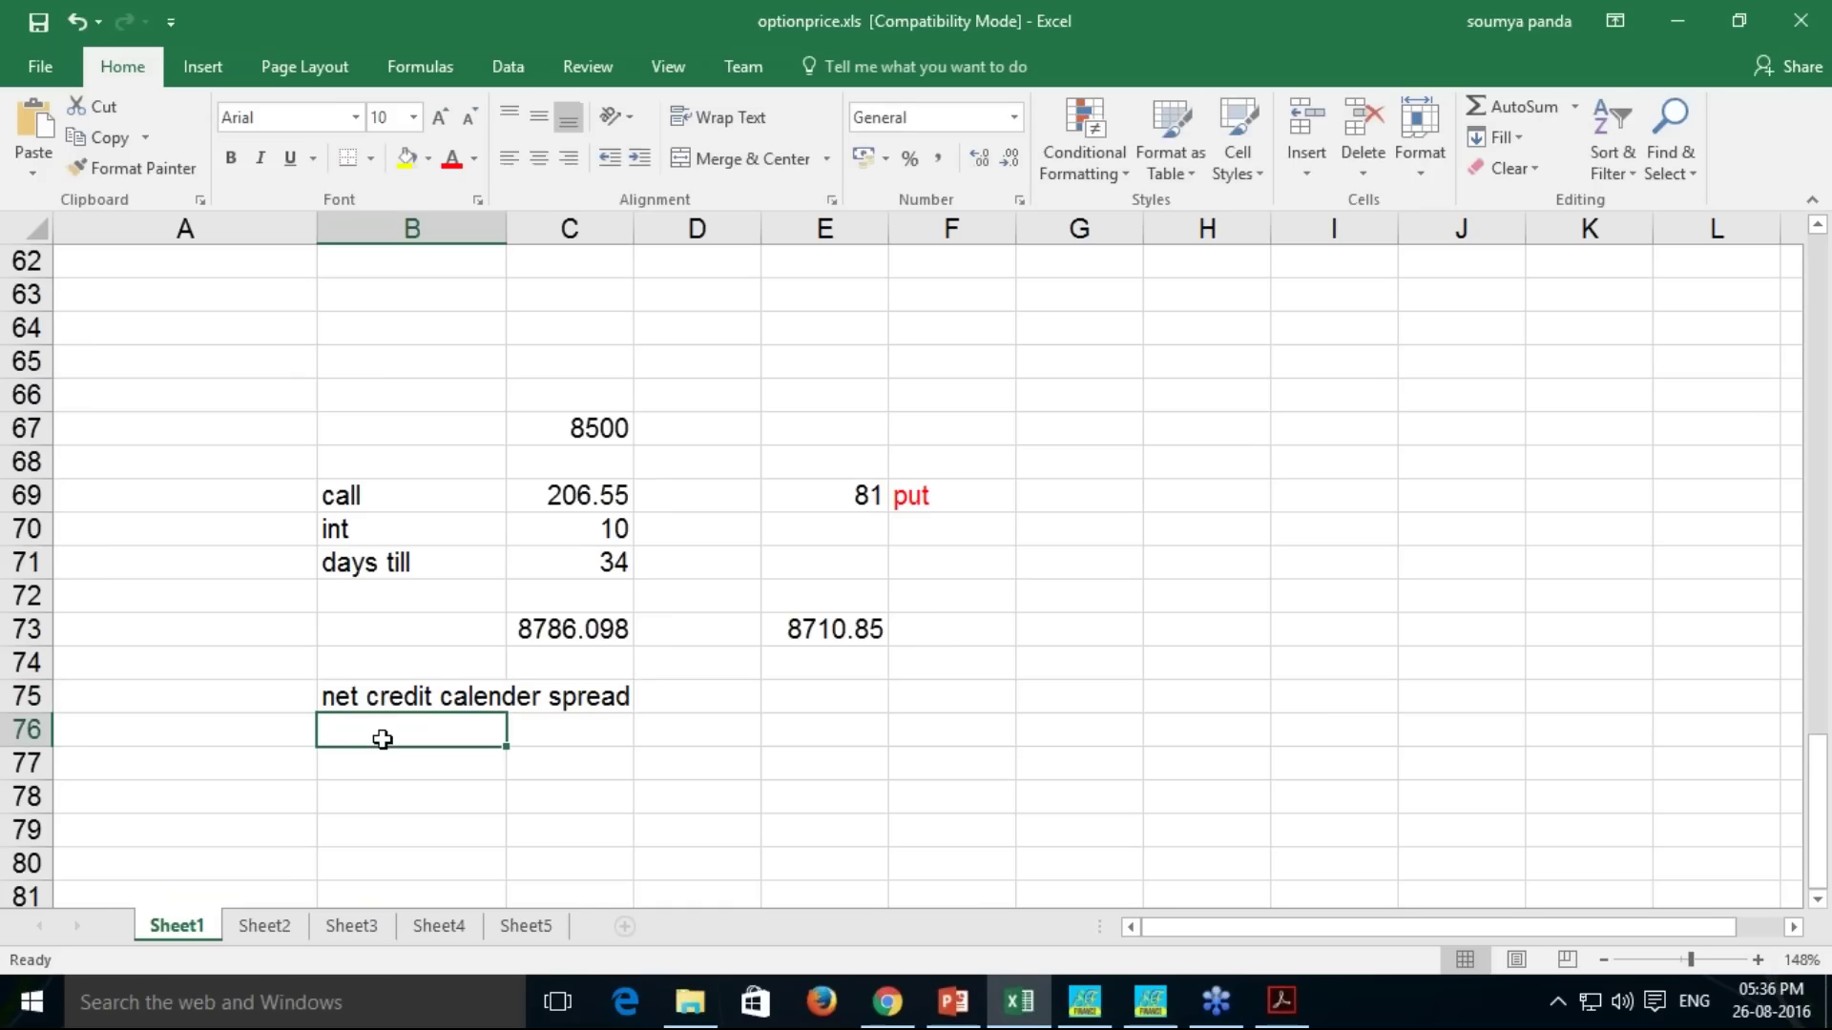
text(covered call)
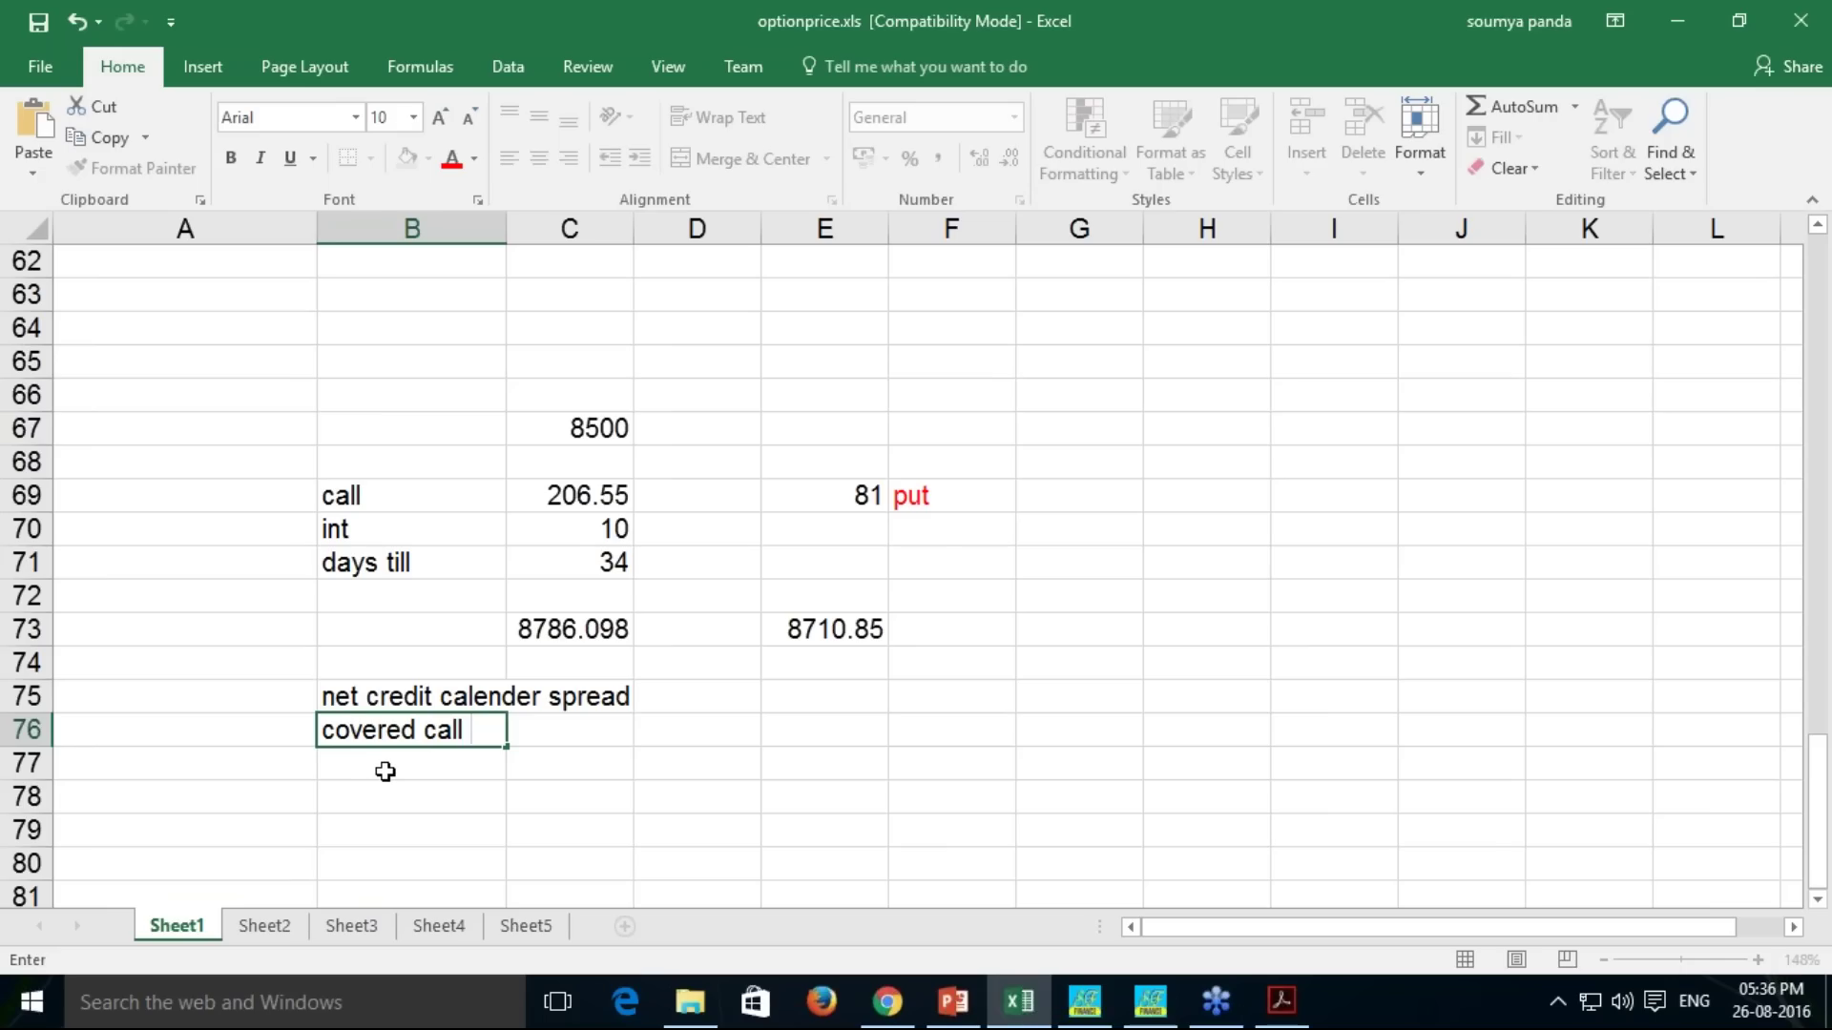
key(Return)
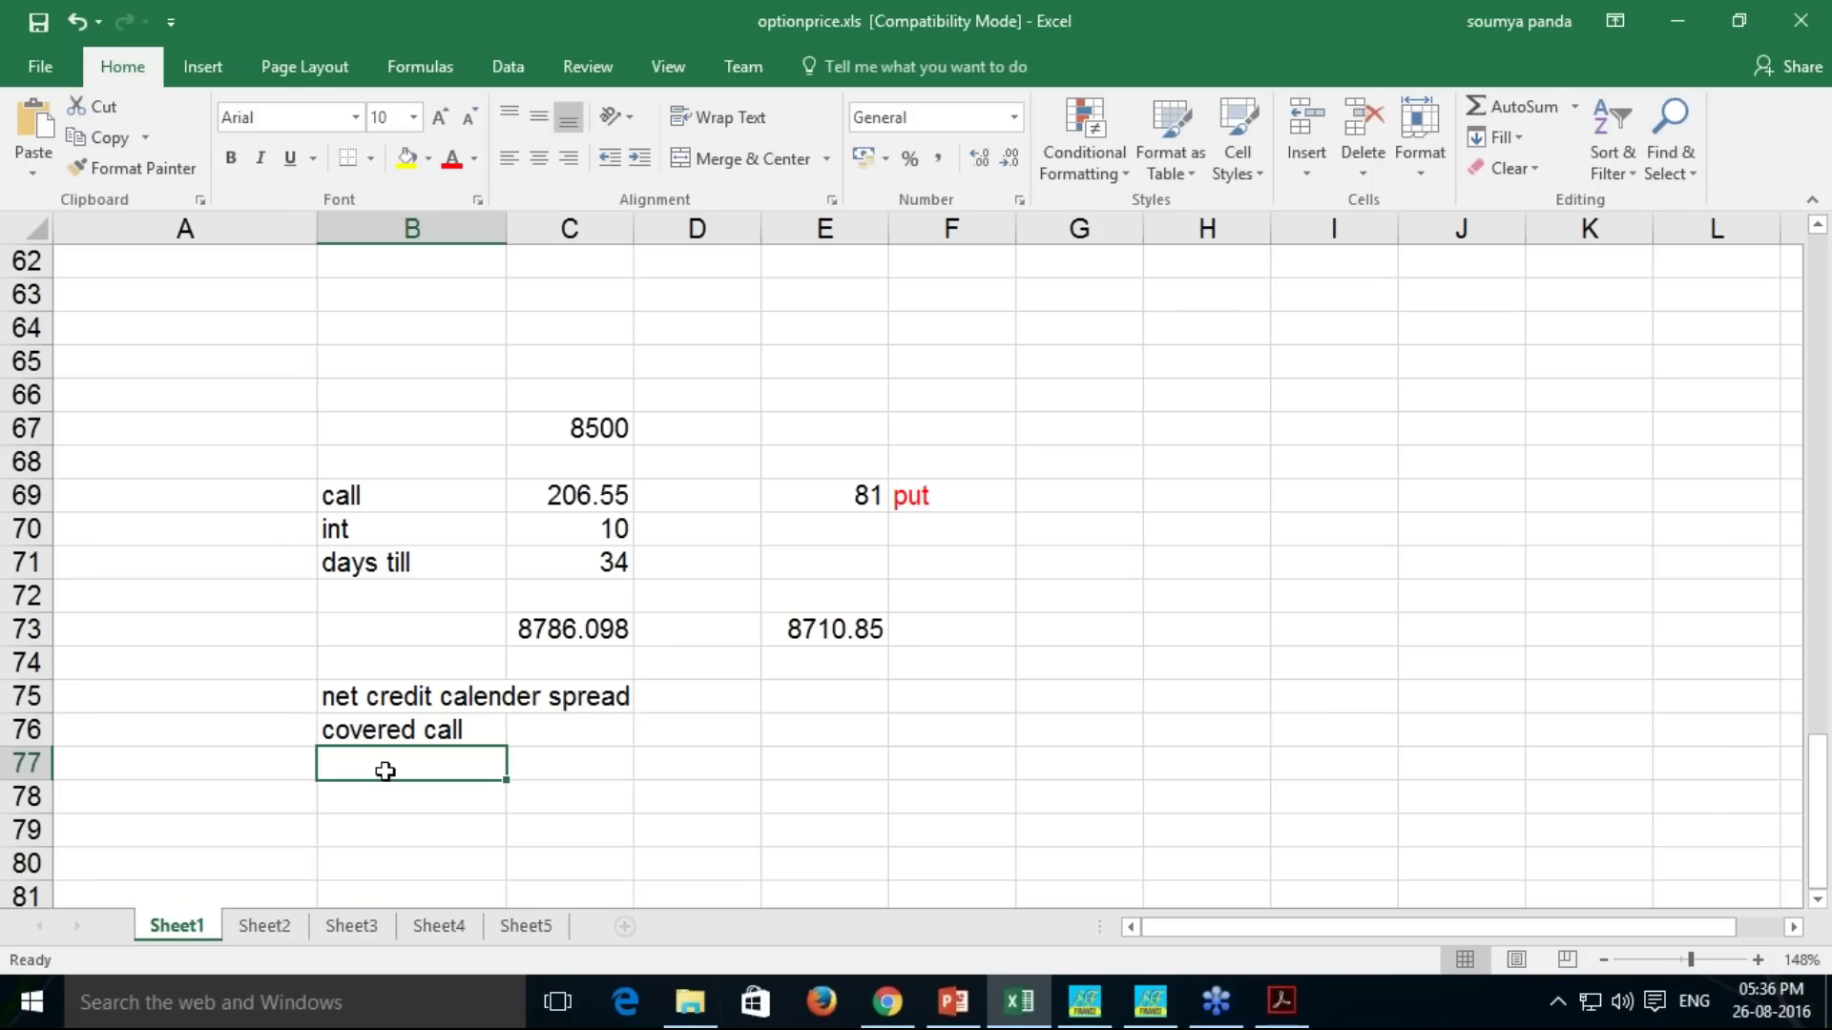
click(461, 698)
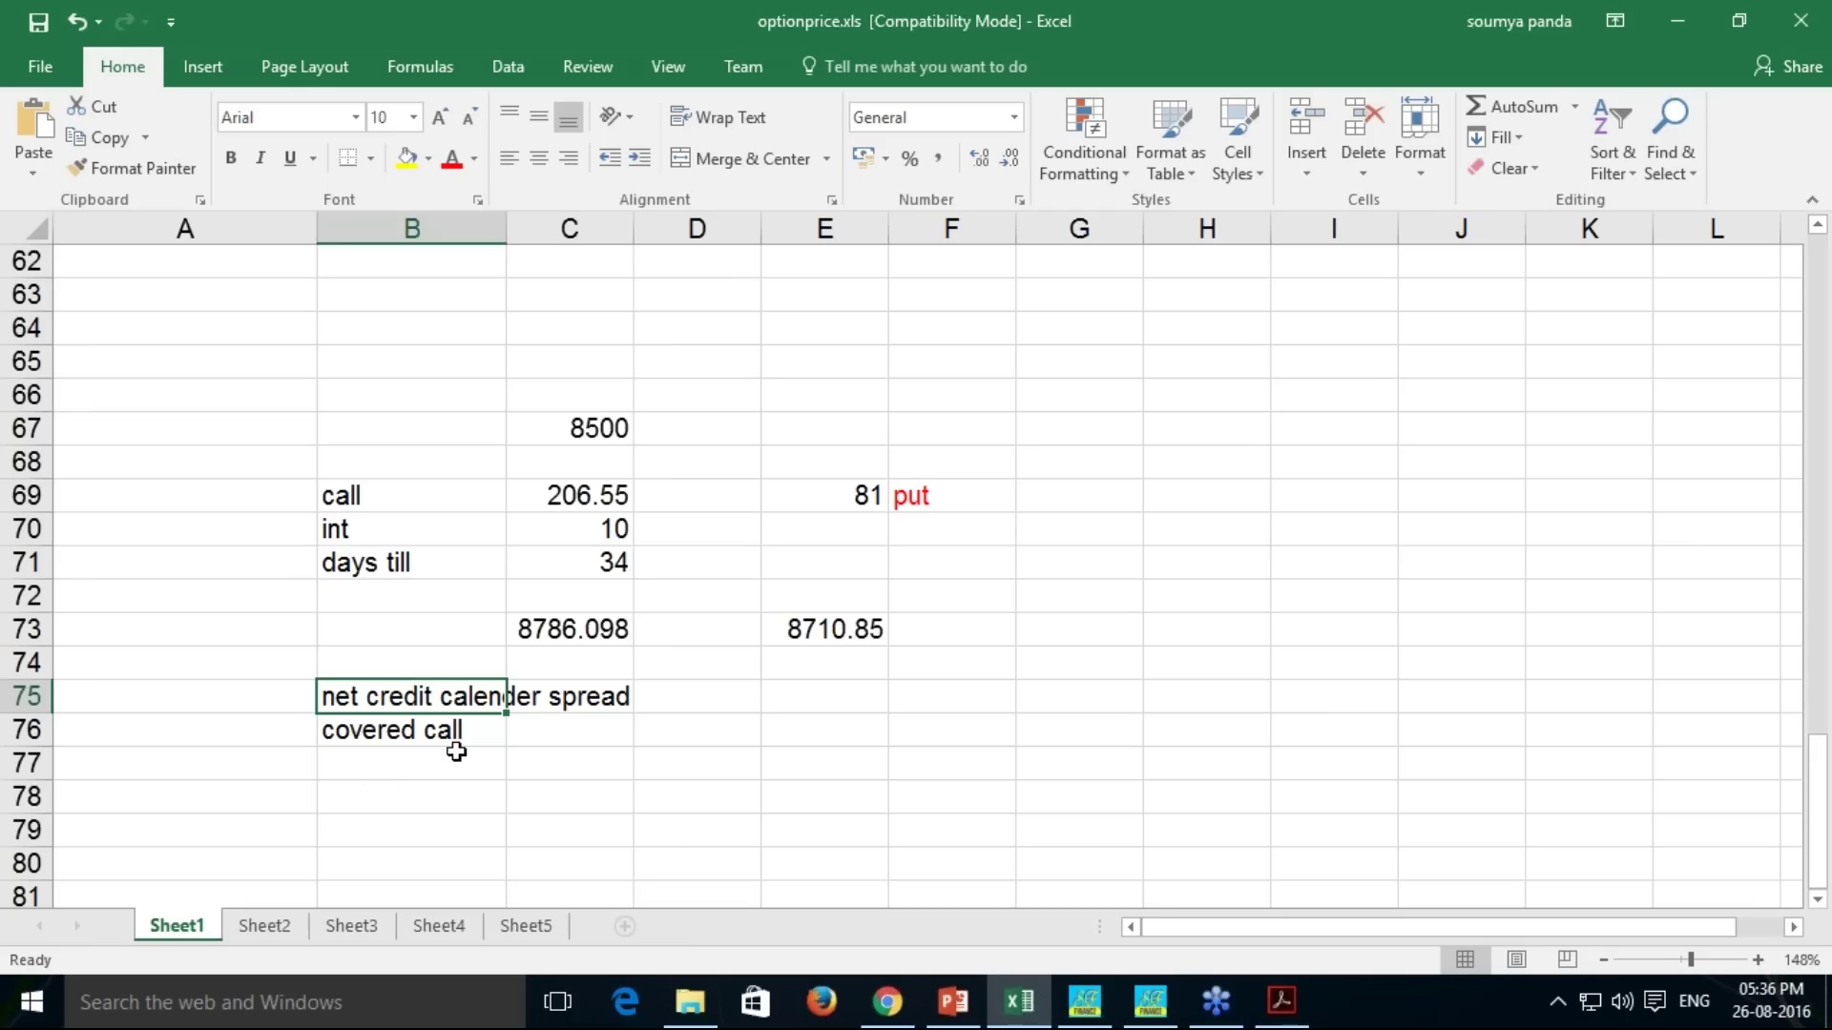
click(391, 760)
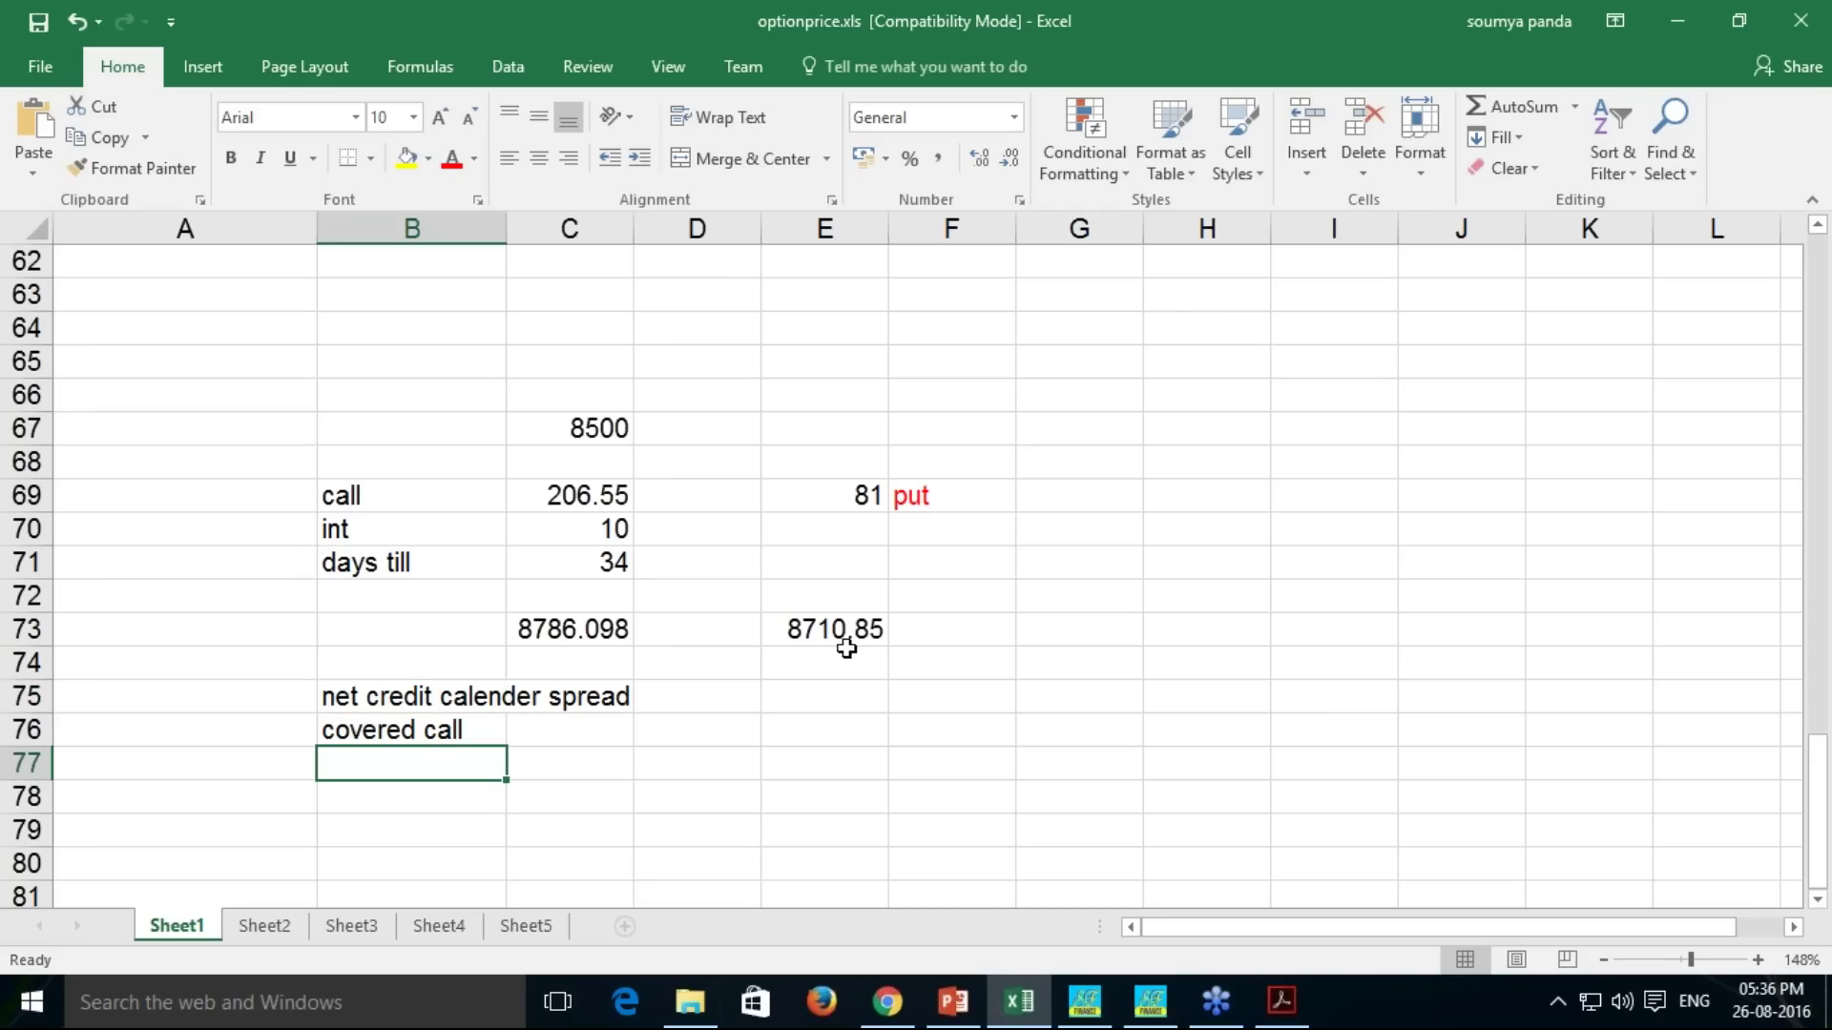
click(870, 632)
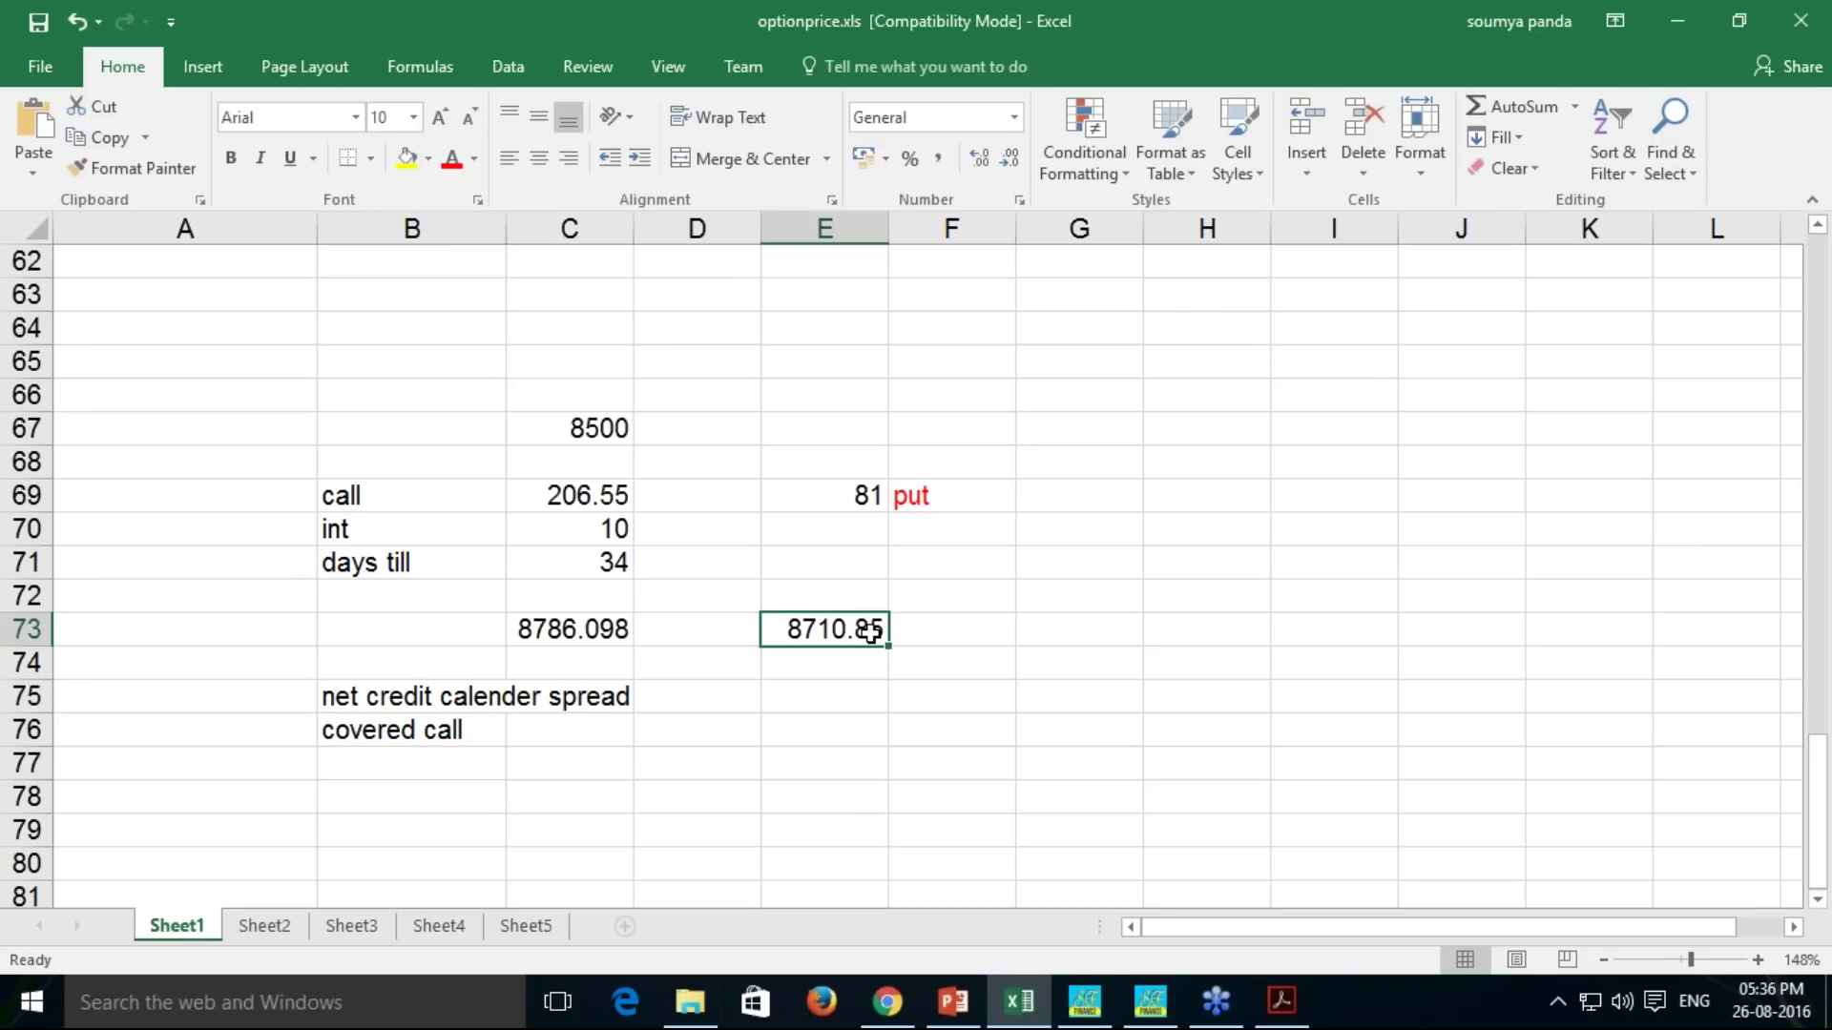
click(579, 633)
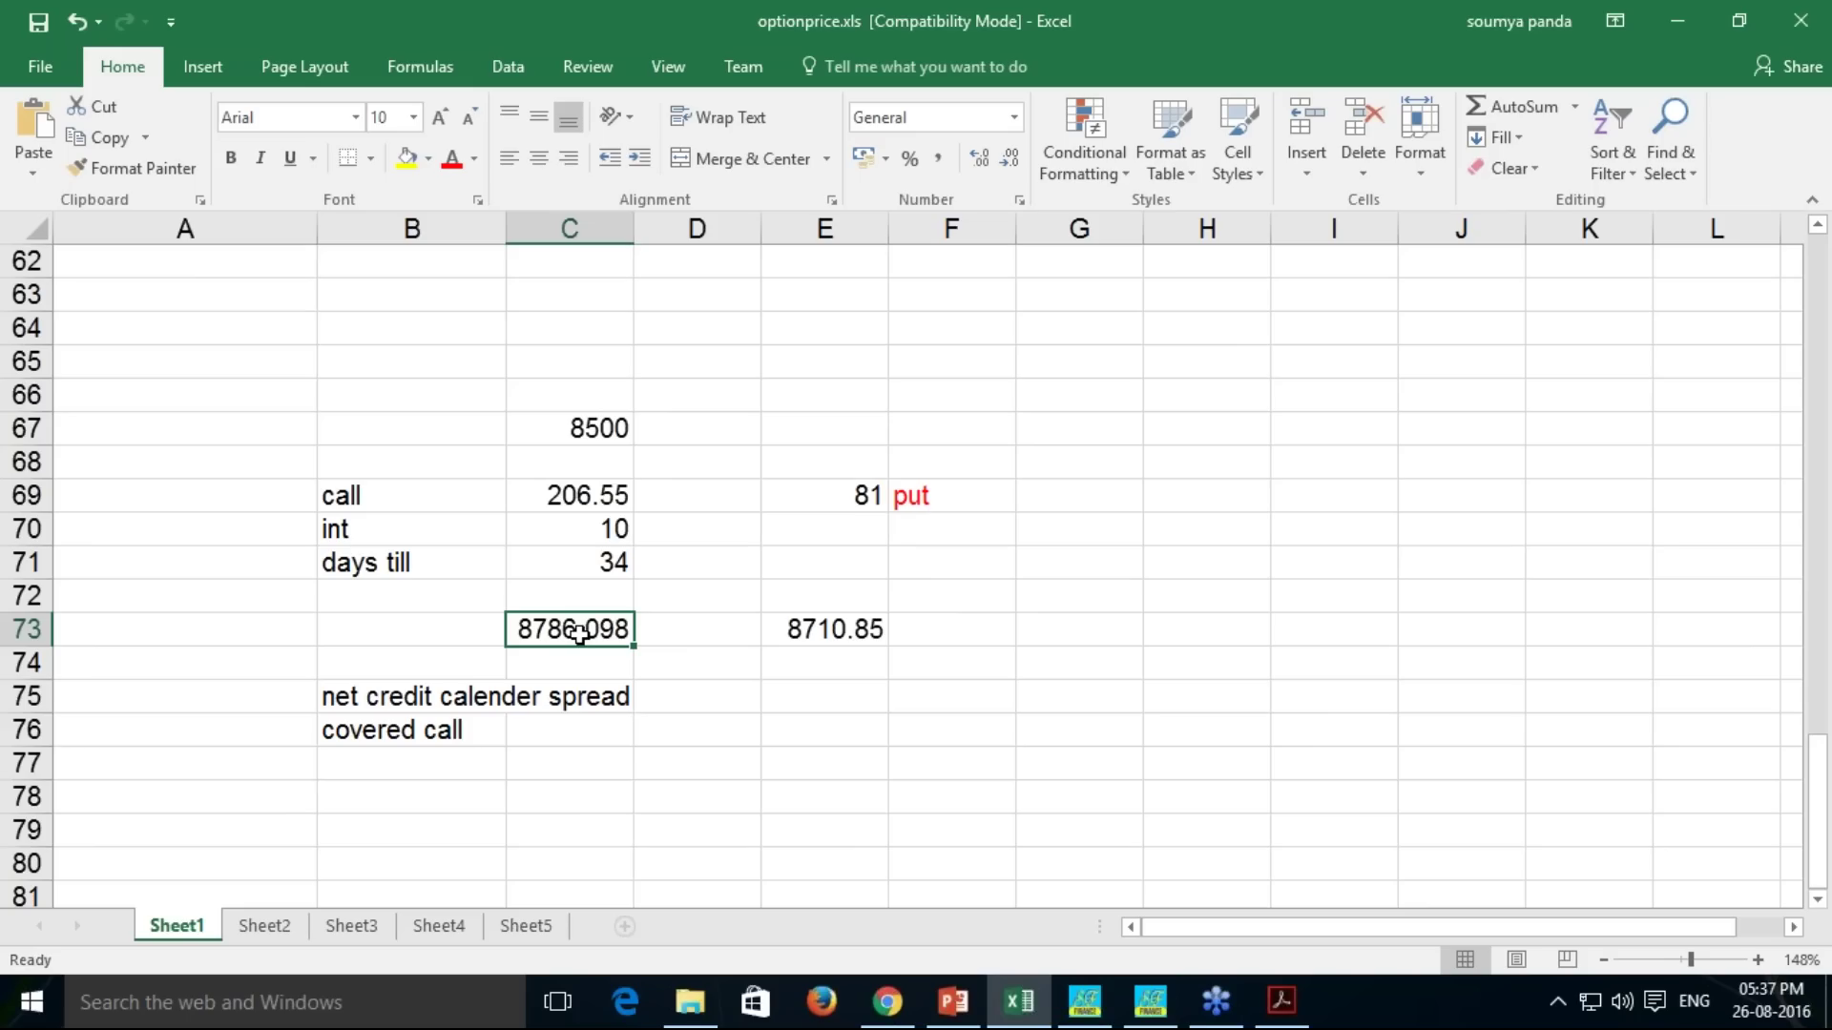
click(1820, 78)
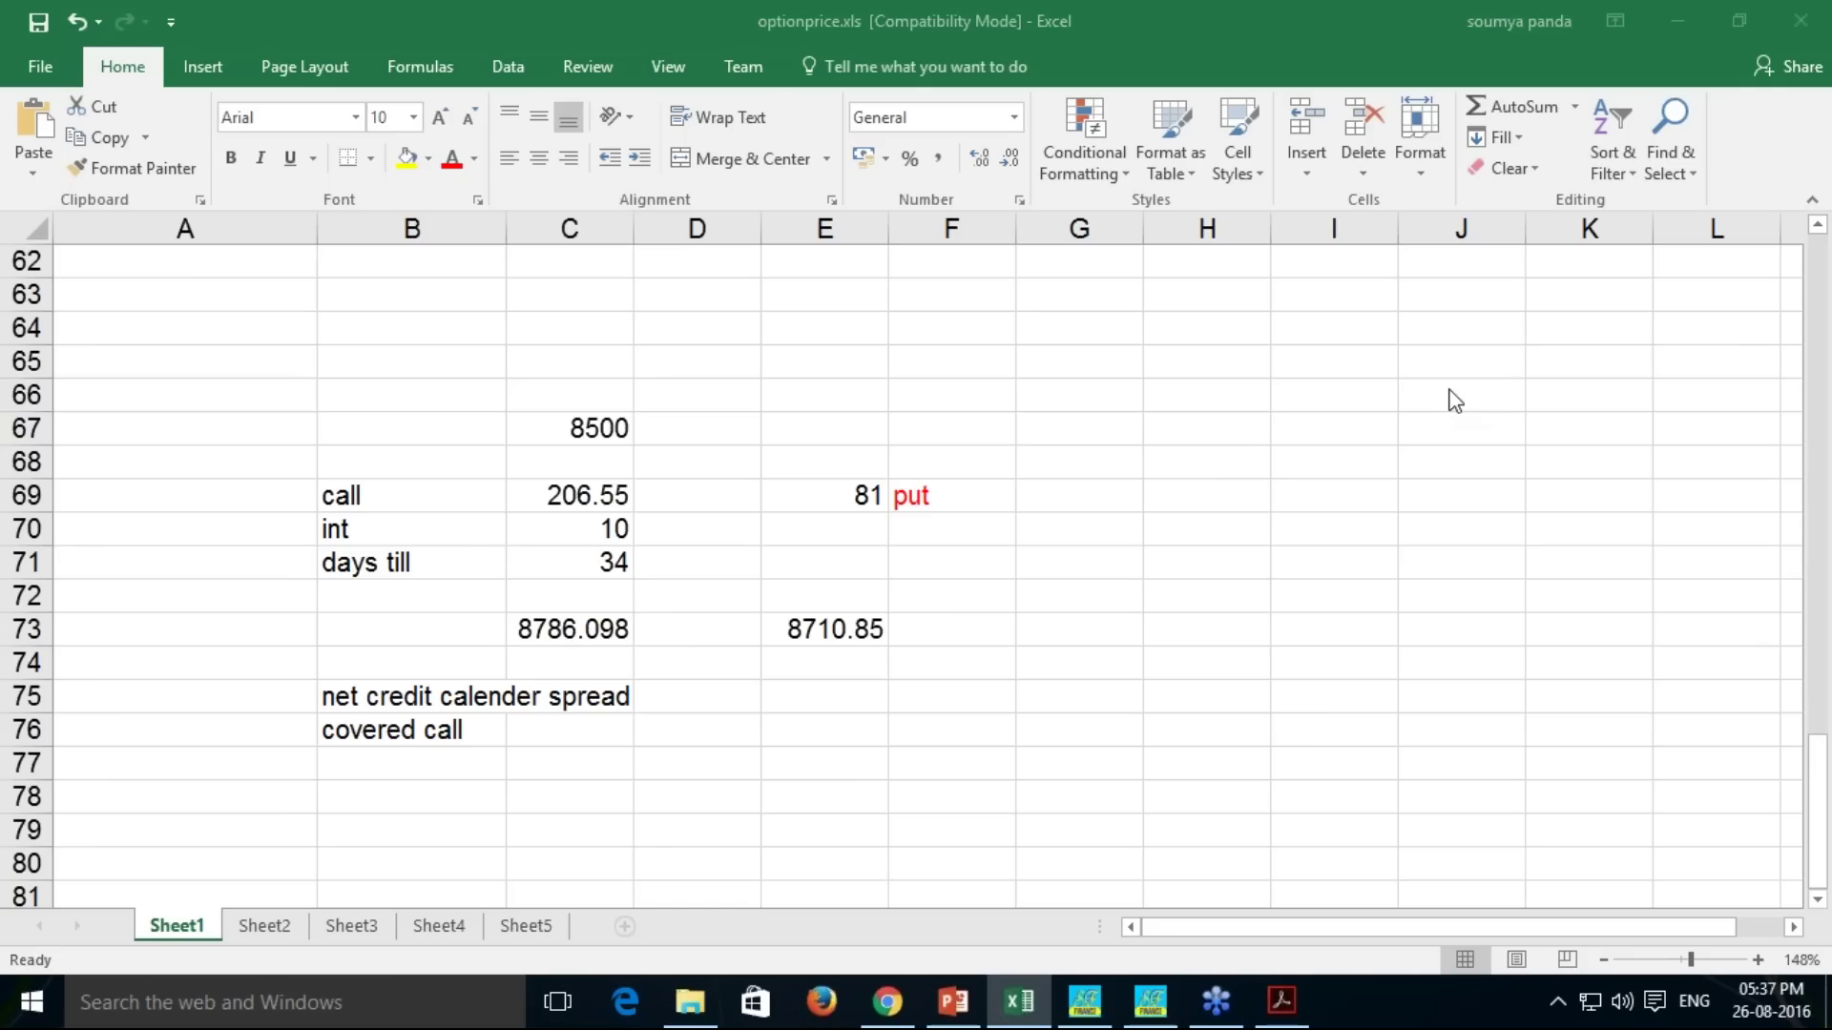
Switch to PowerPoint and go through slide 12, Open Interest Analysis, to slide 13, Option Greeks
click(952, 1002)
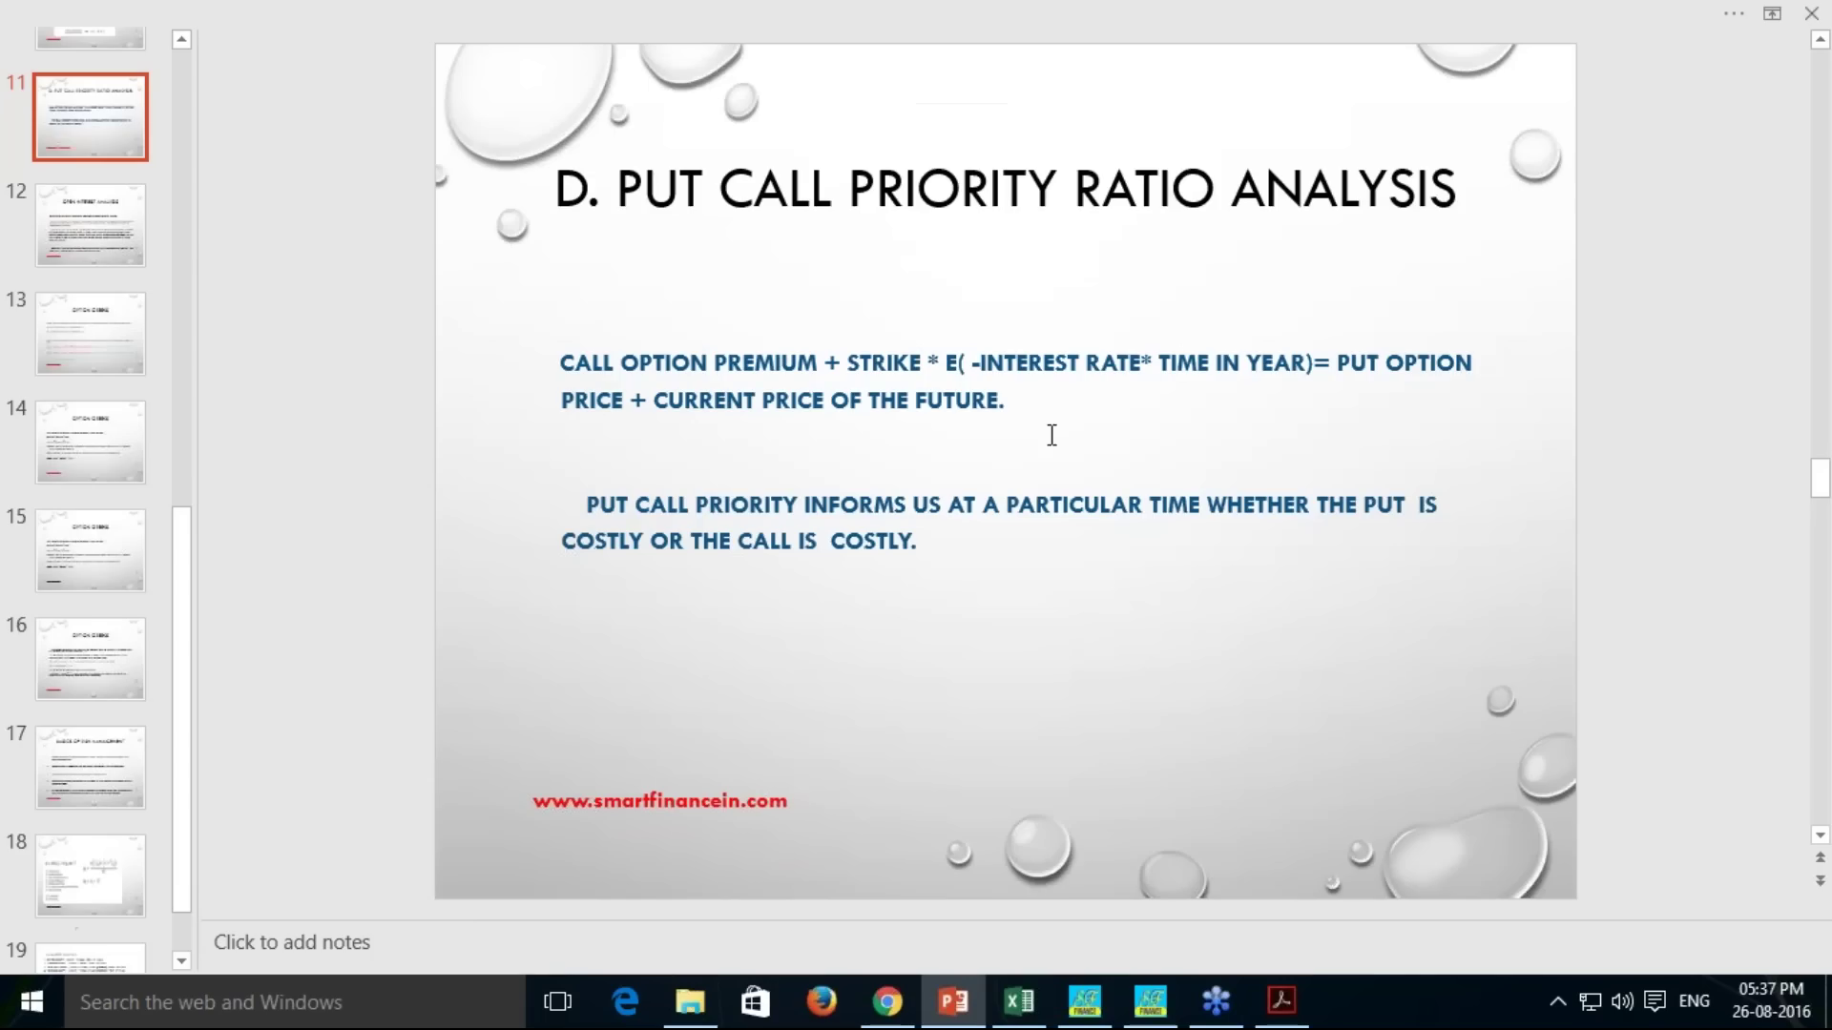
click(82, 227)
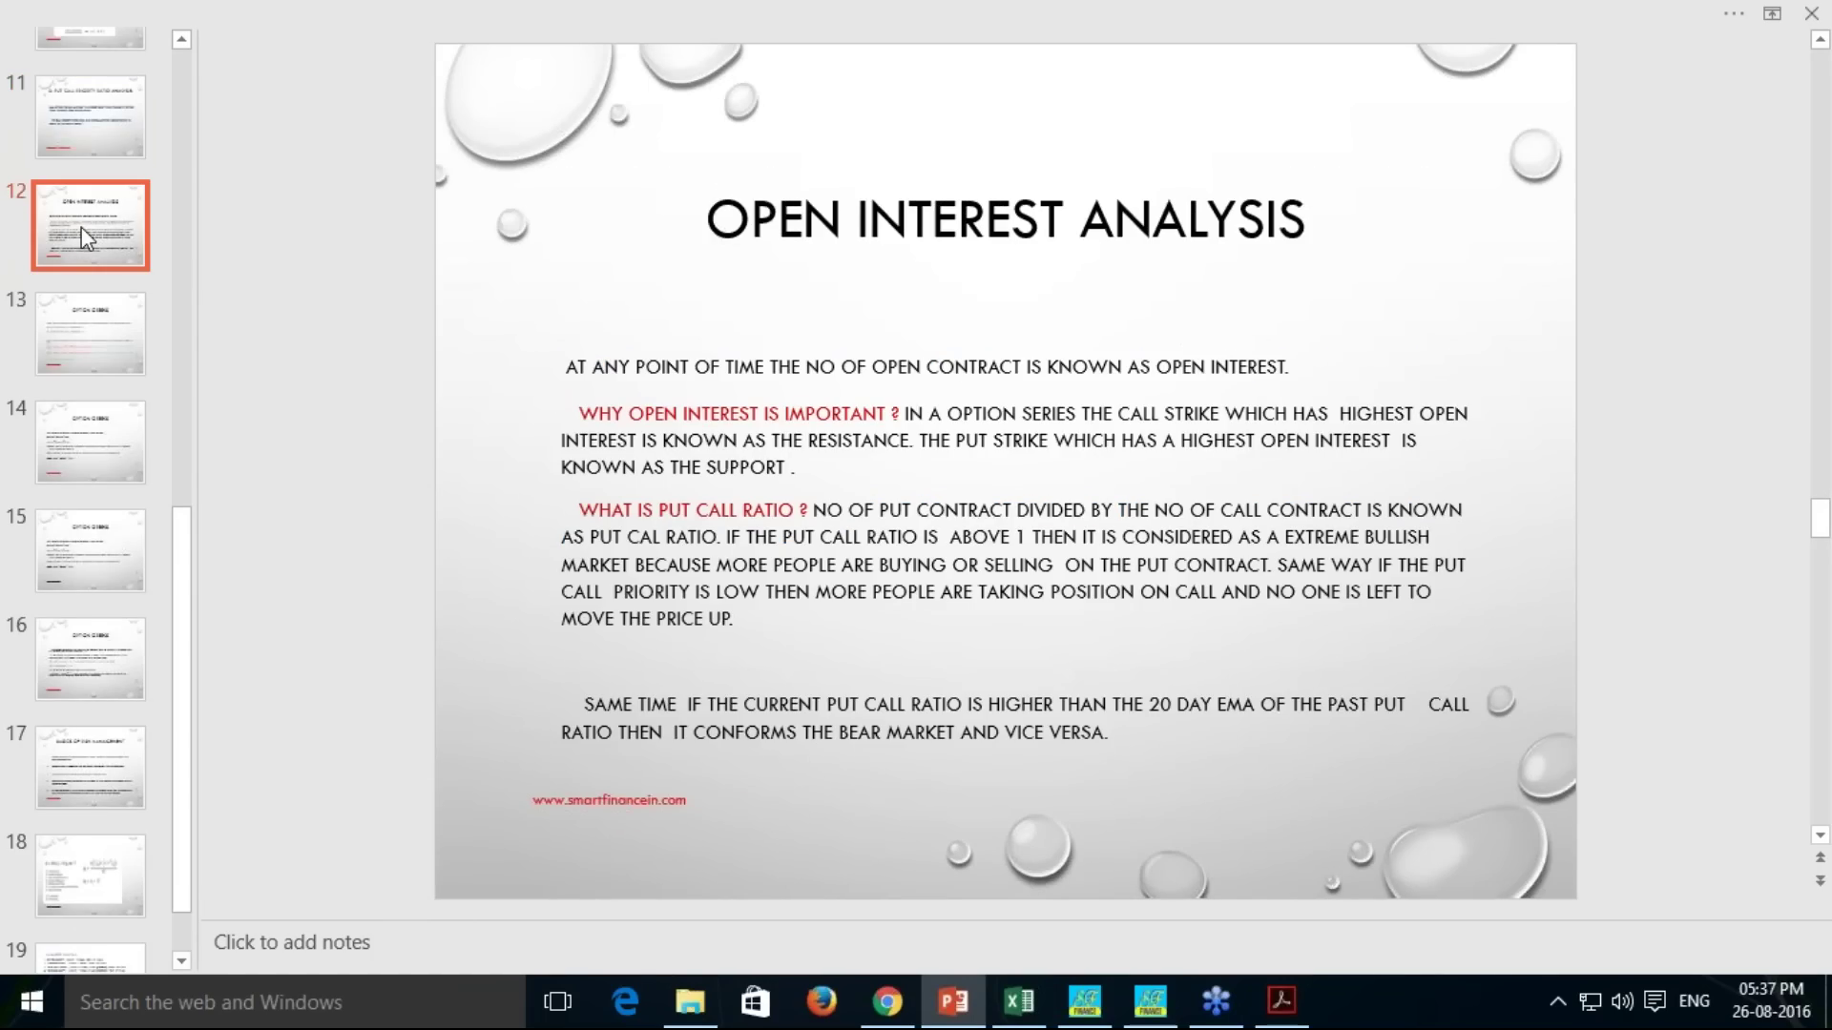
click(79, 330)
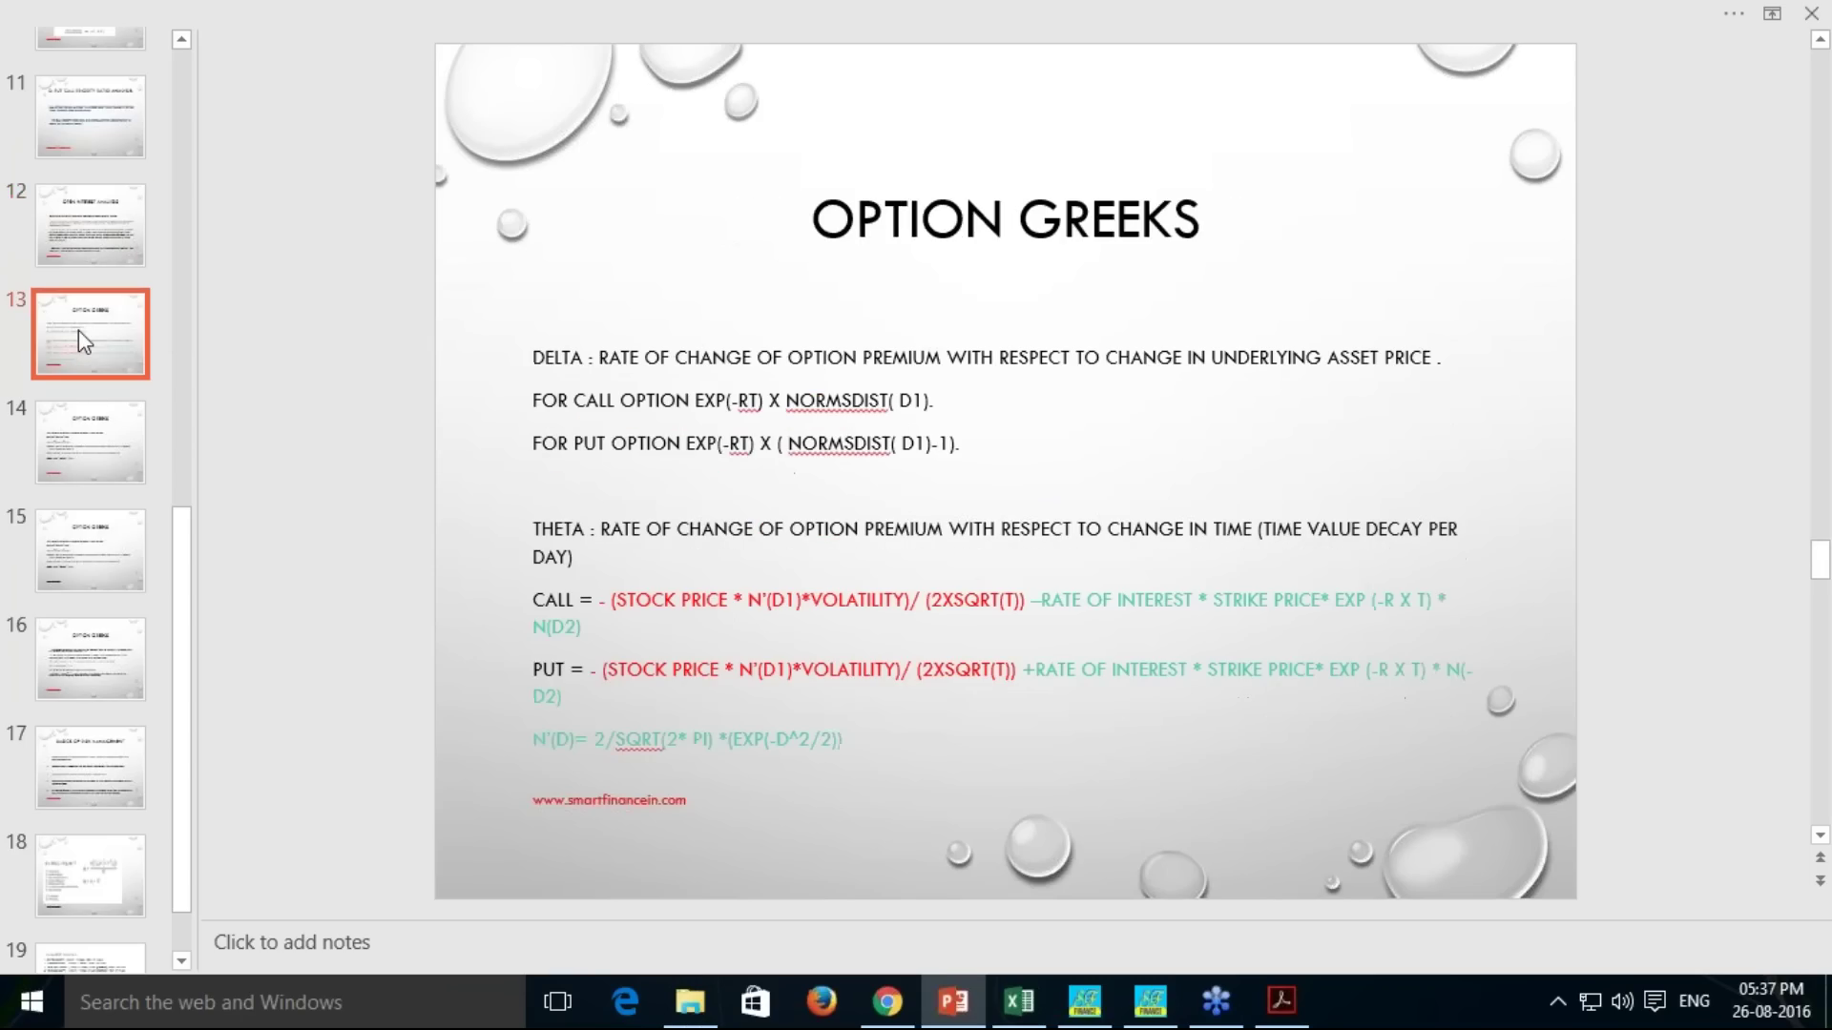